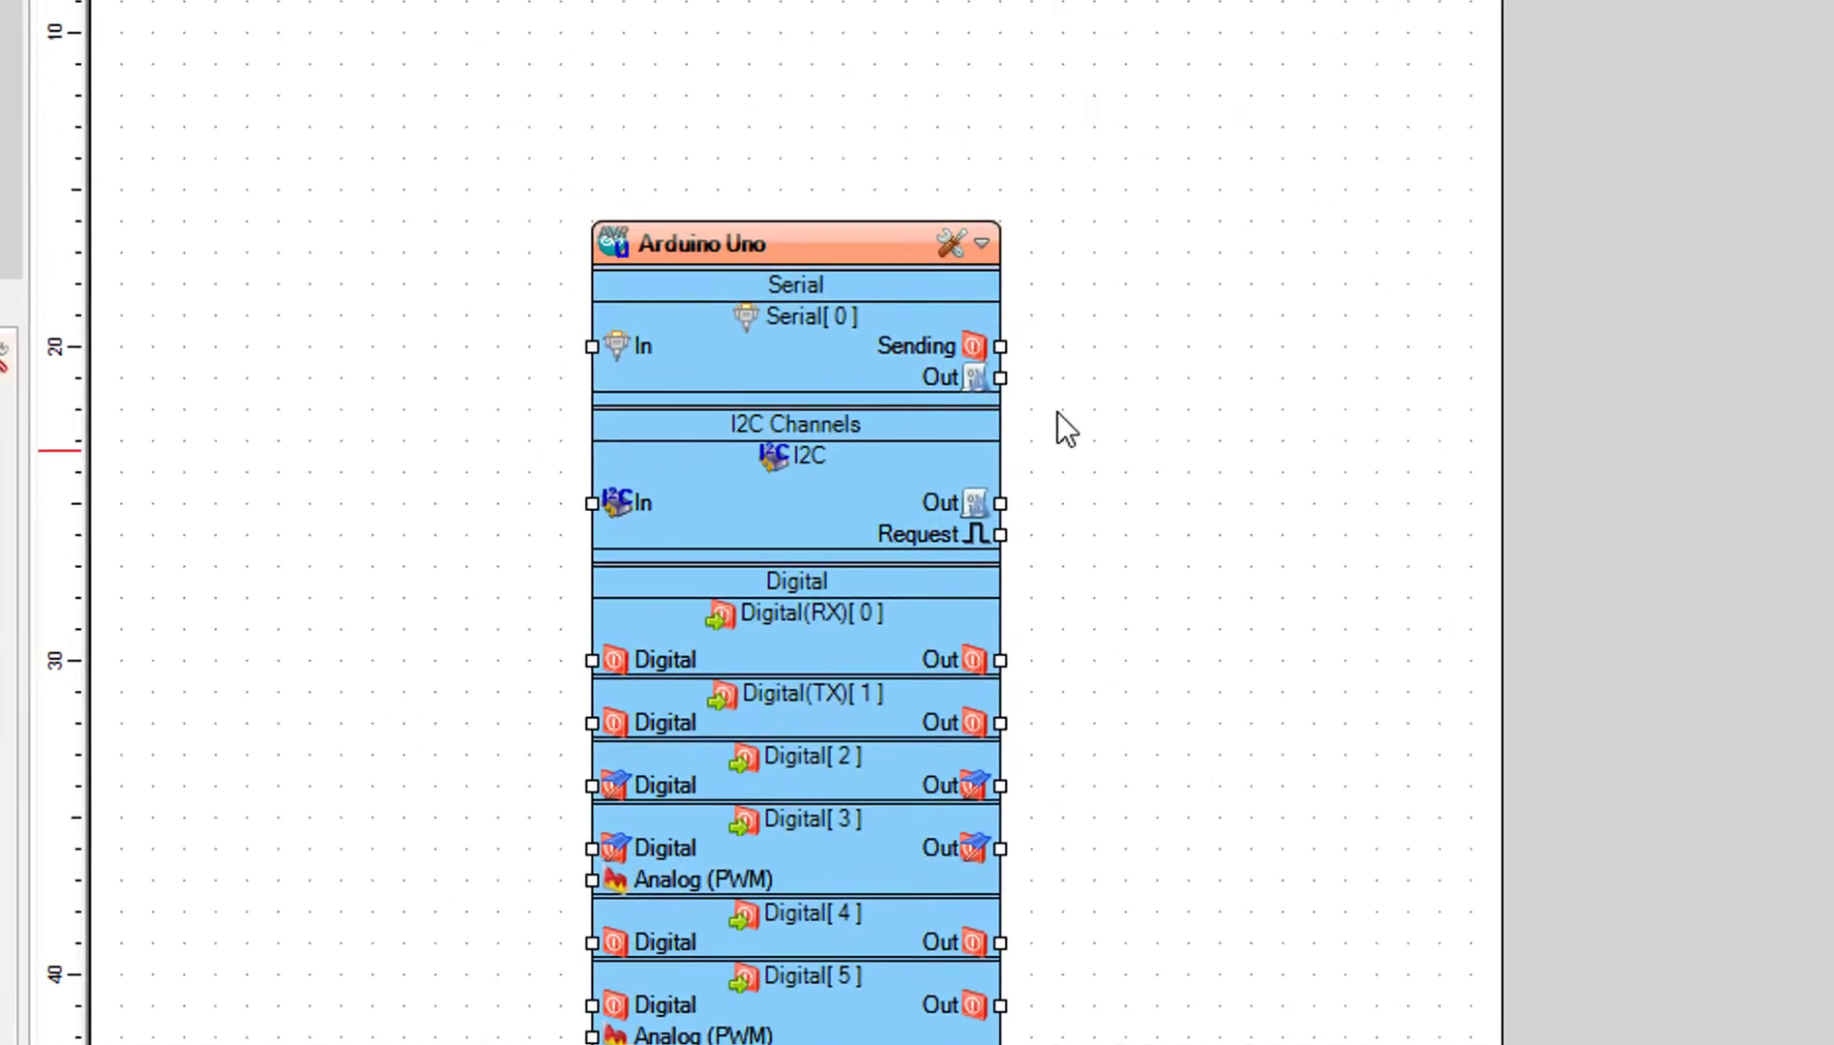
# Switch the board type to Seeeduino XIAO from the Seeeduino group of the BoardType list.
pyautogui.click(952, 245)
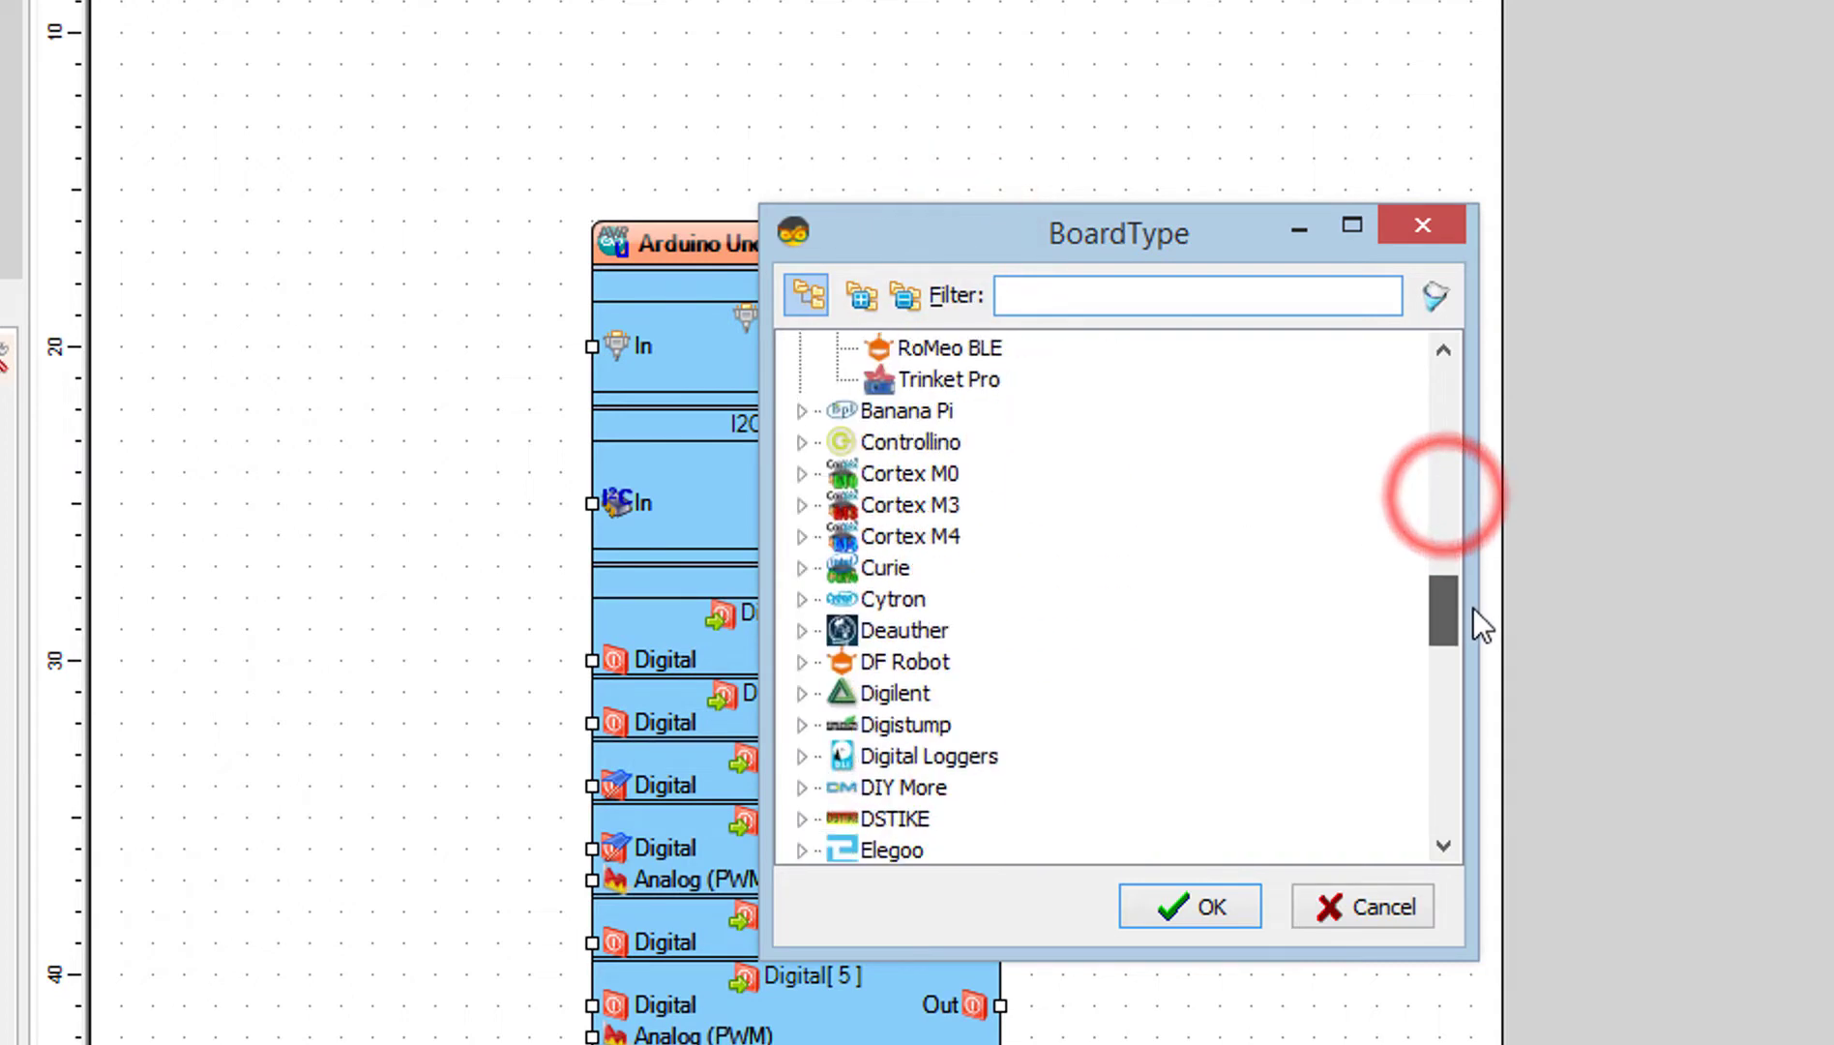
pyautogui.moveTo(1441, 515); pyautogui.dragTo(1480, 827)
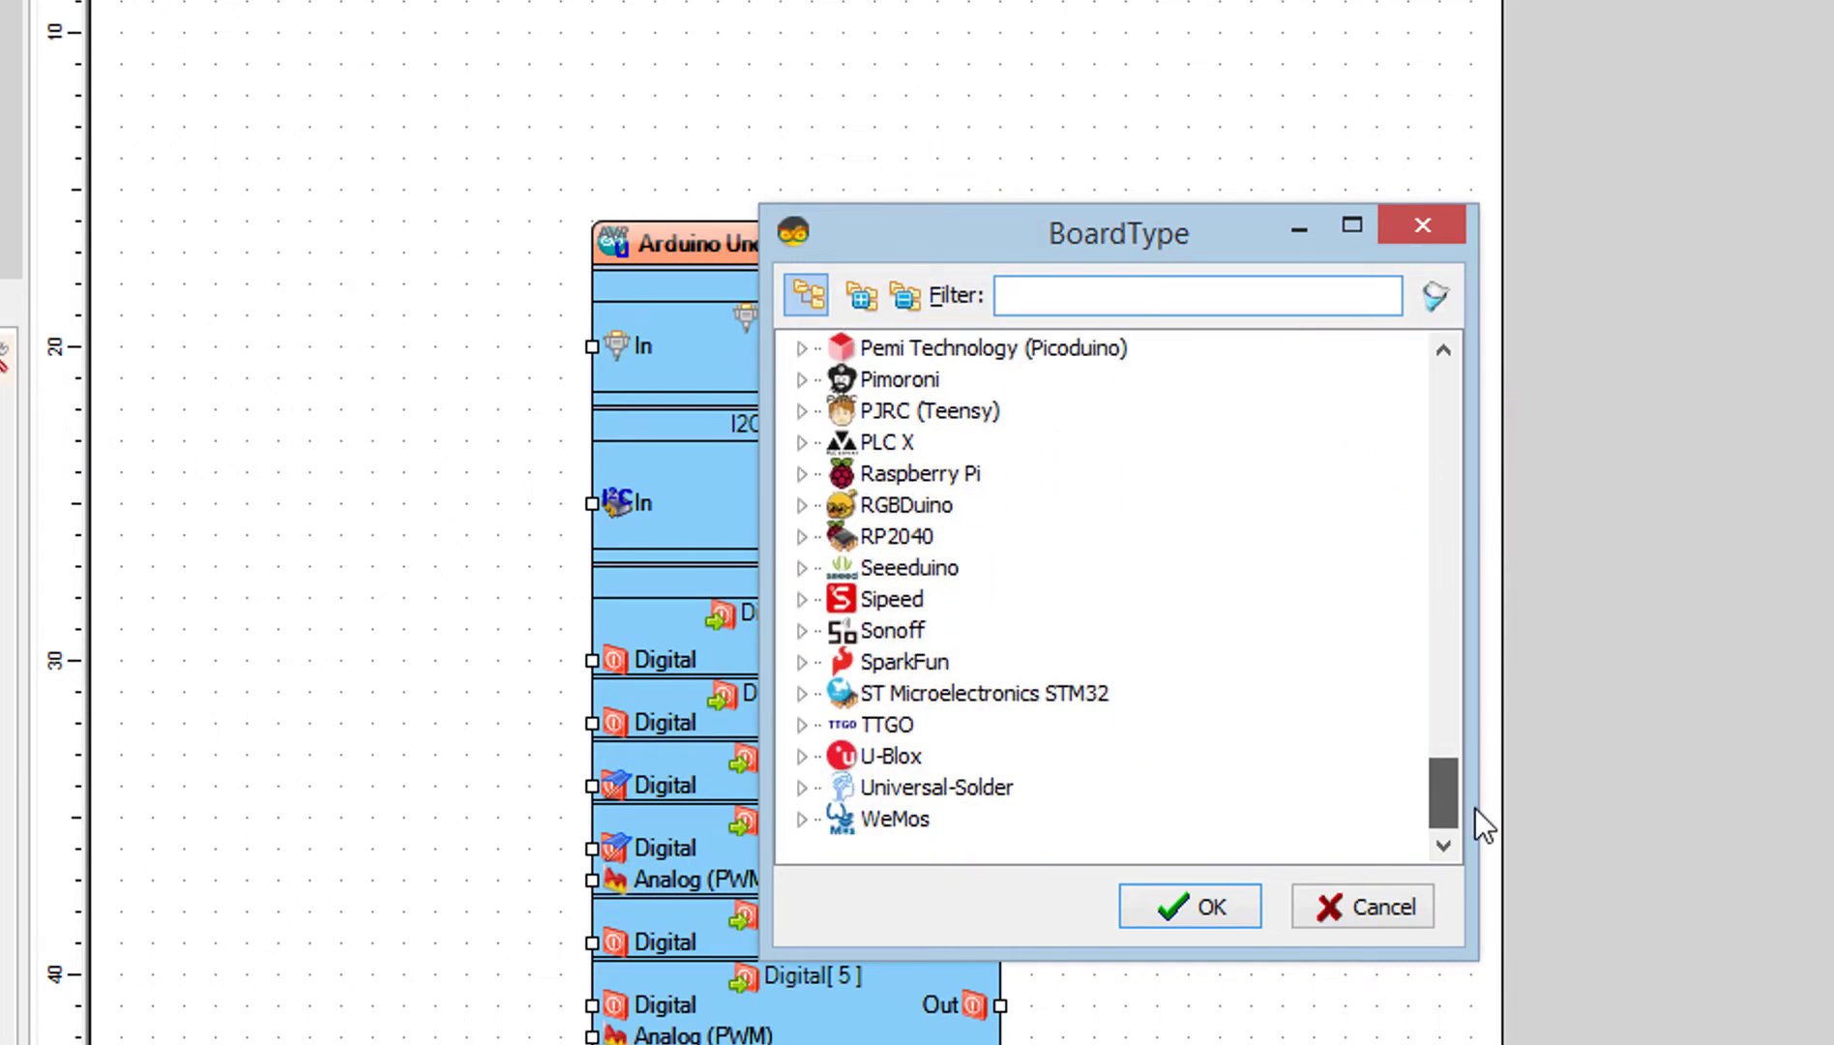
pyautogui.click(800, 567)
pyautogui.click(957, 725)
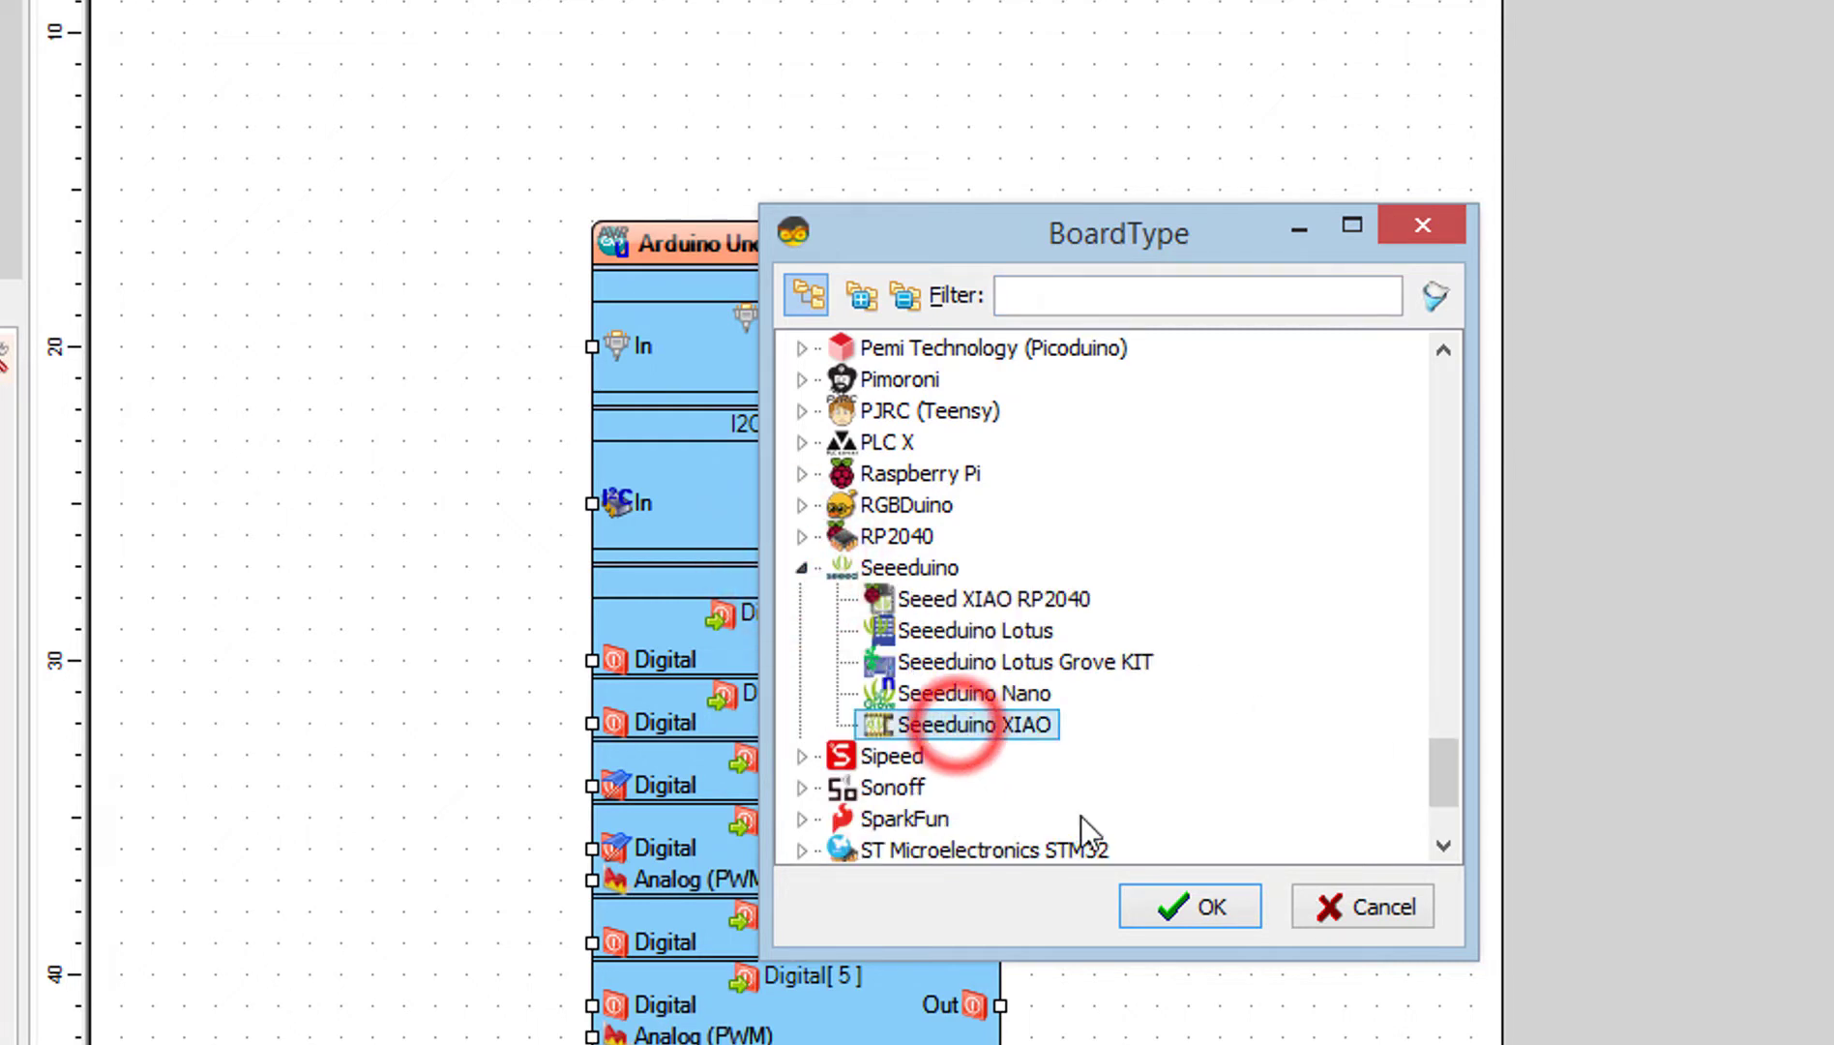
pyautogui.click(1188, 906)
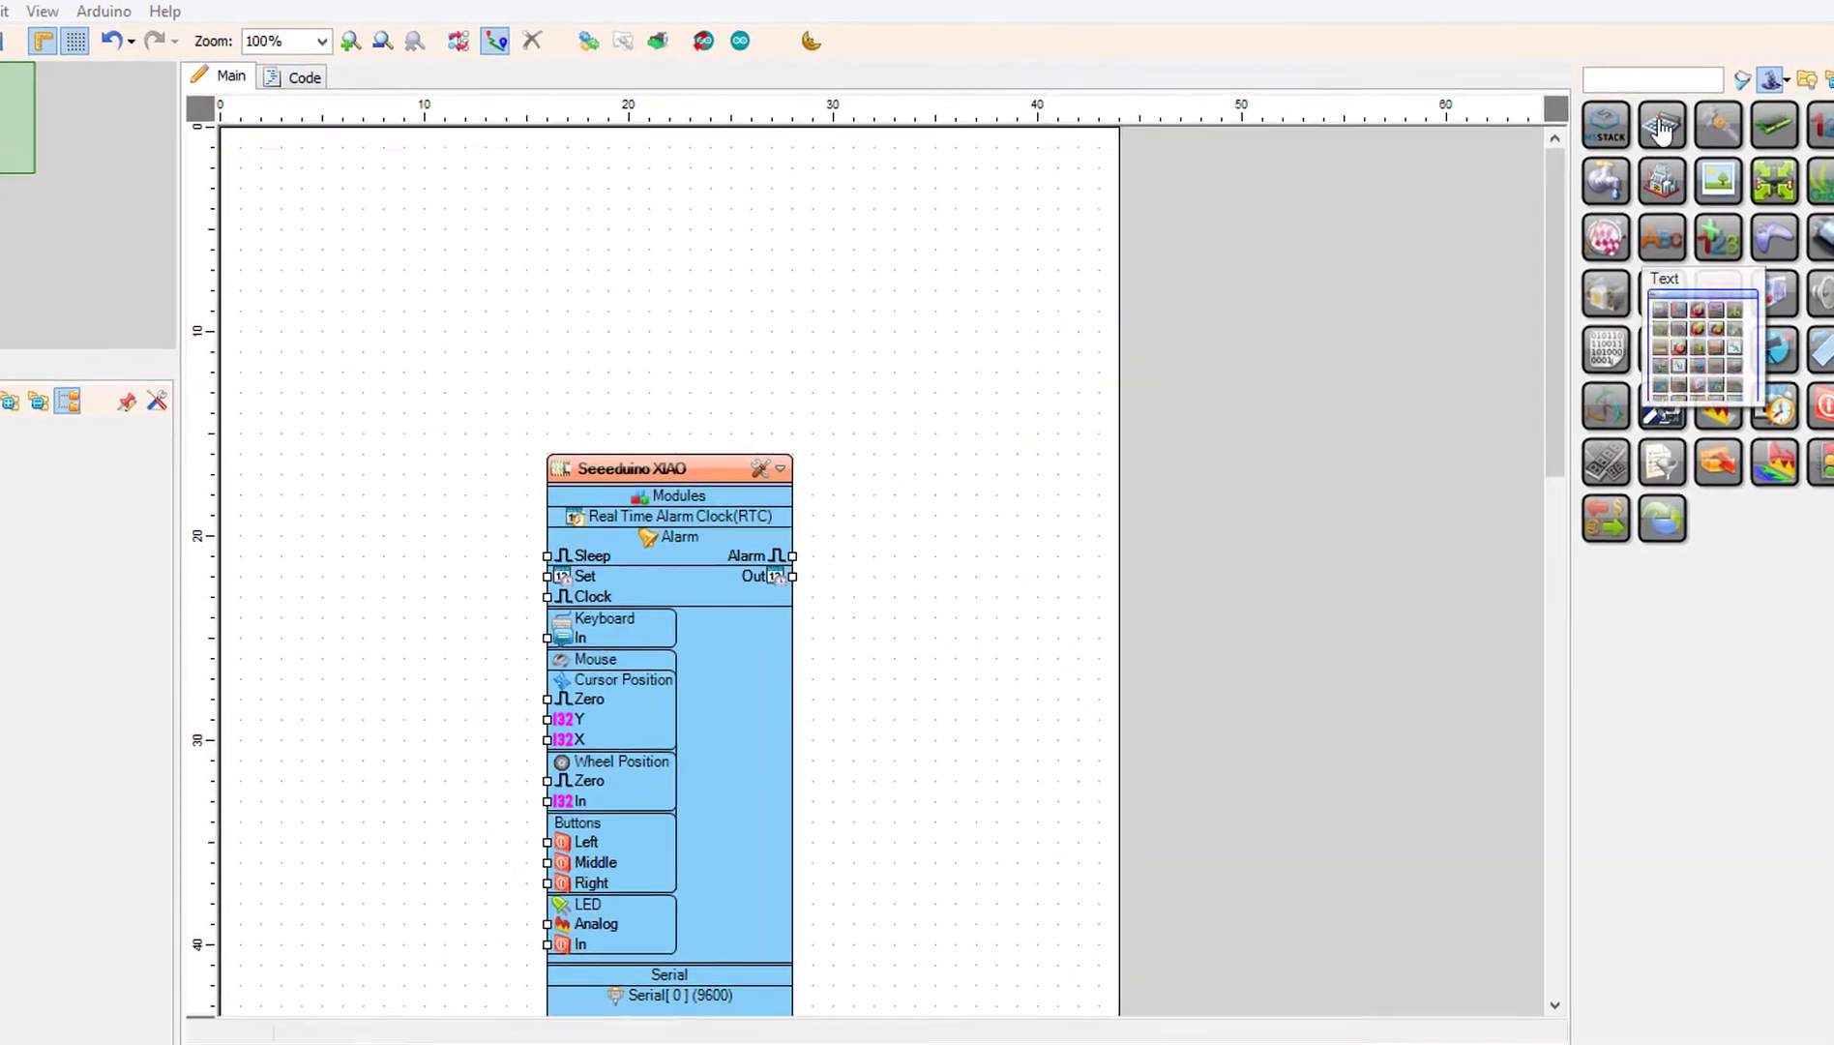
# Find 'ULTRASONIC' in the palette and place an Ultrasonic Ranger (Ping) left of the XIAO board.
pyautogui.click(1668, 80)
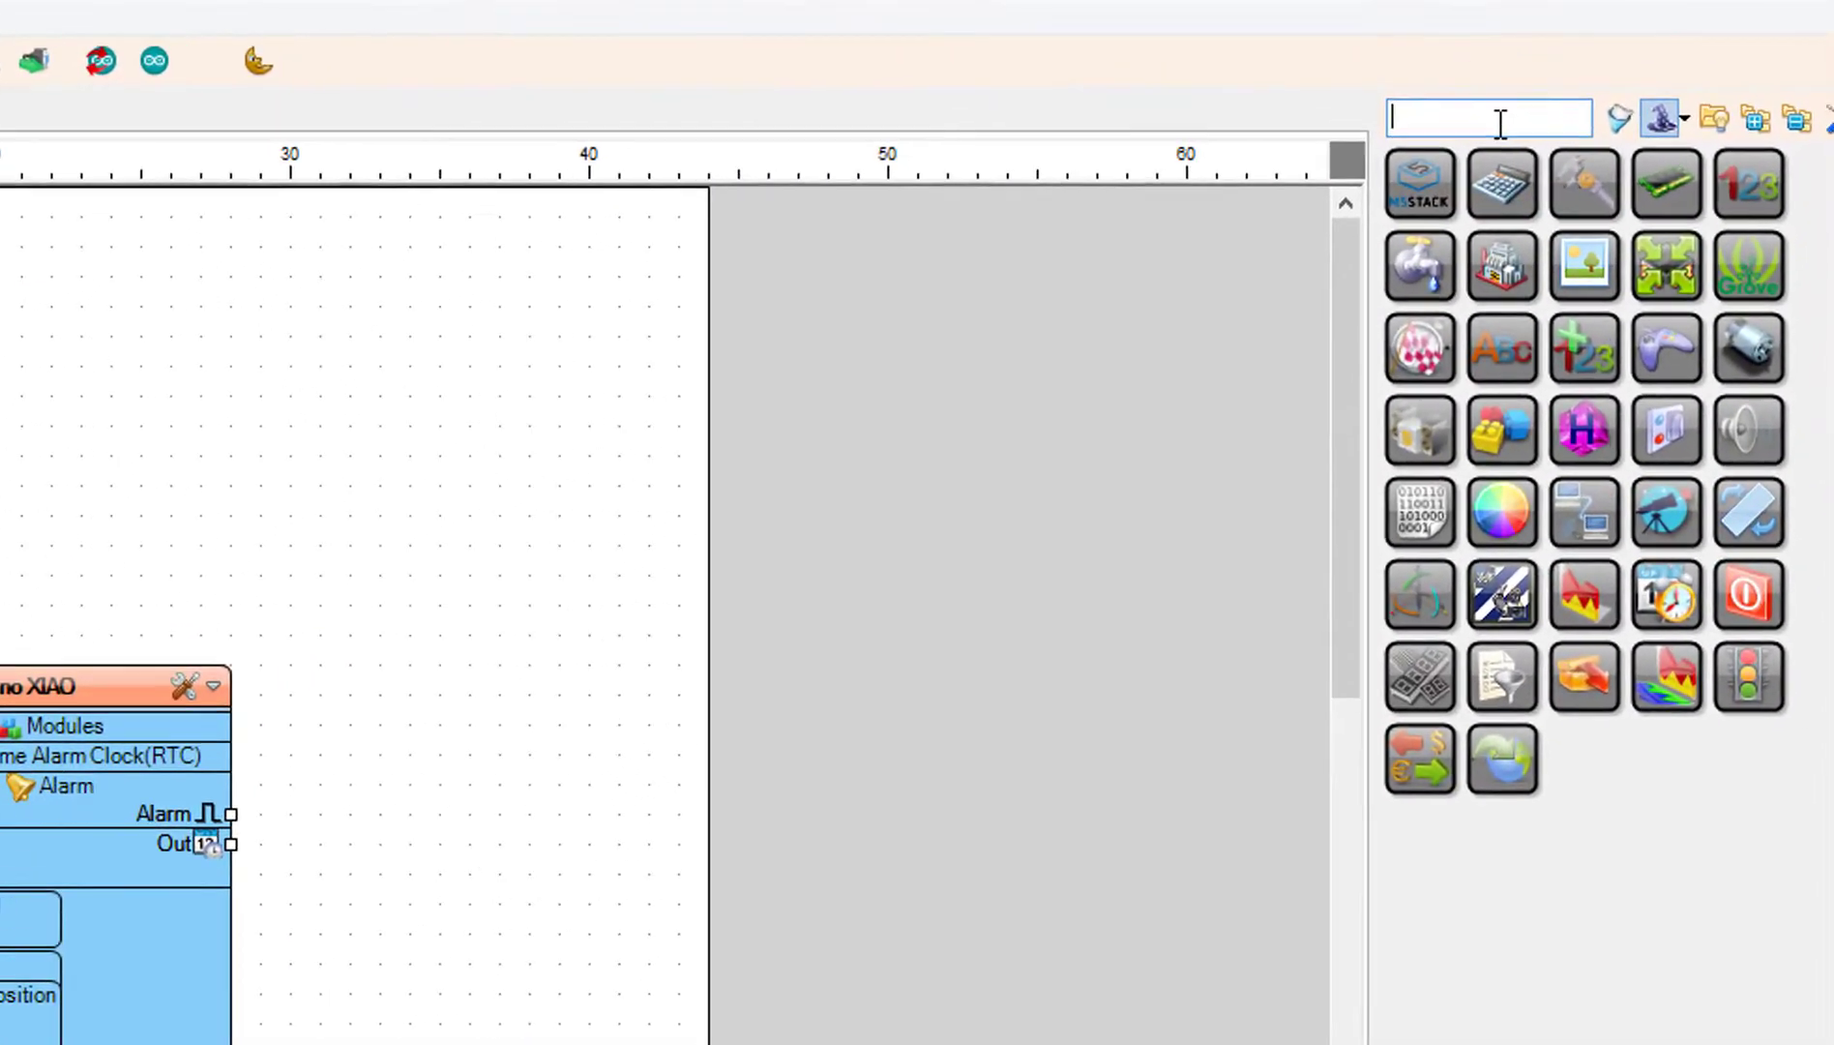
pyautogui.write('ULTRASONIC')
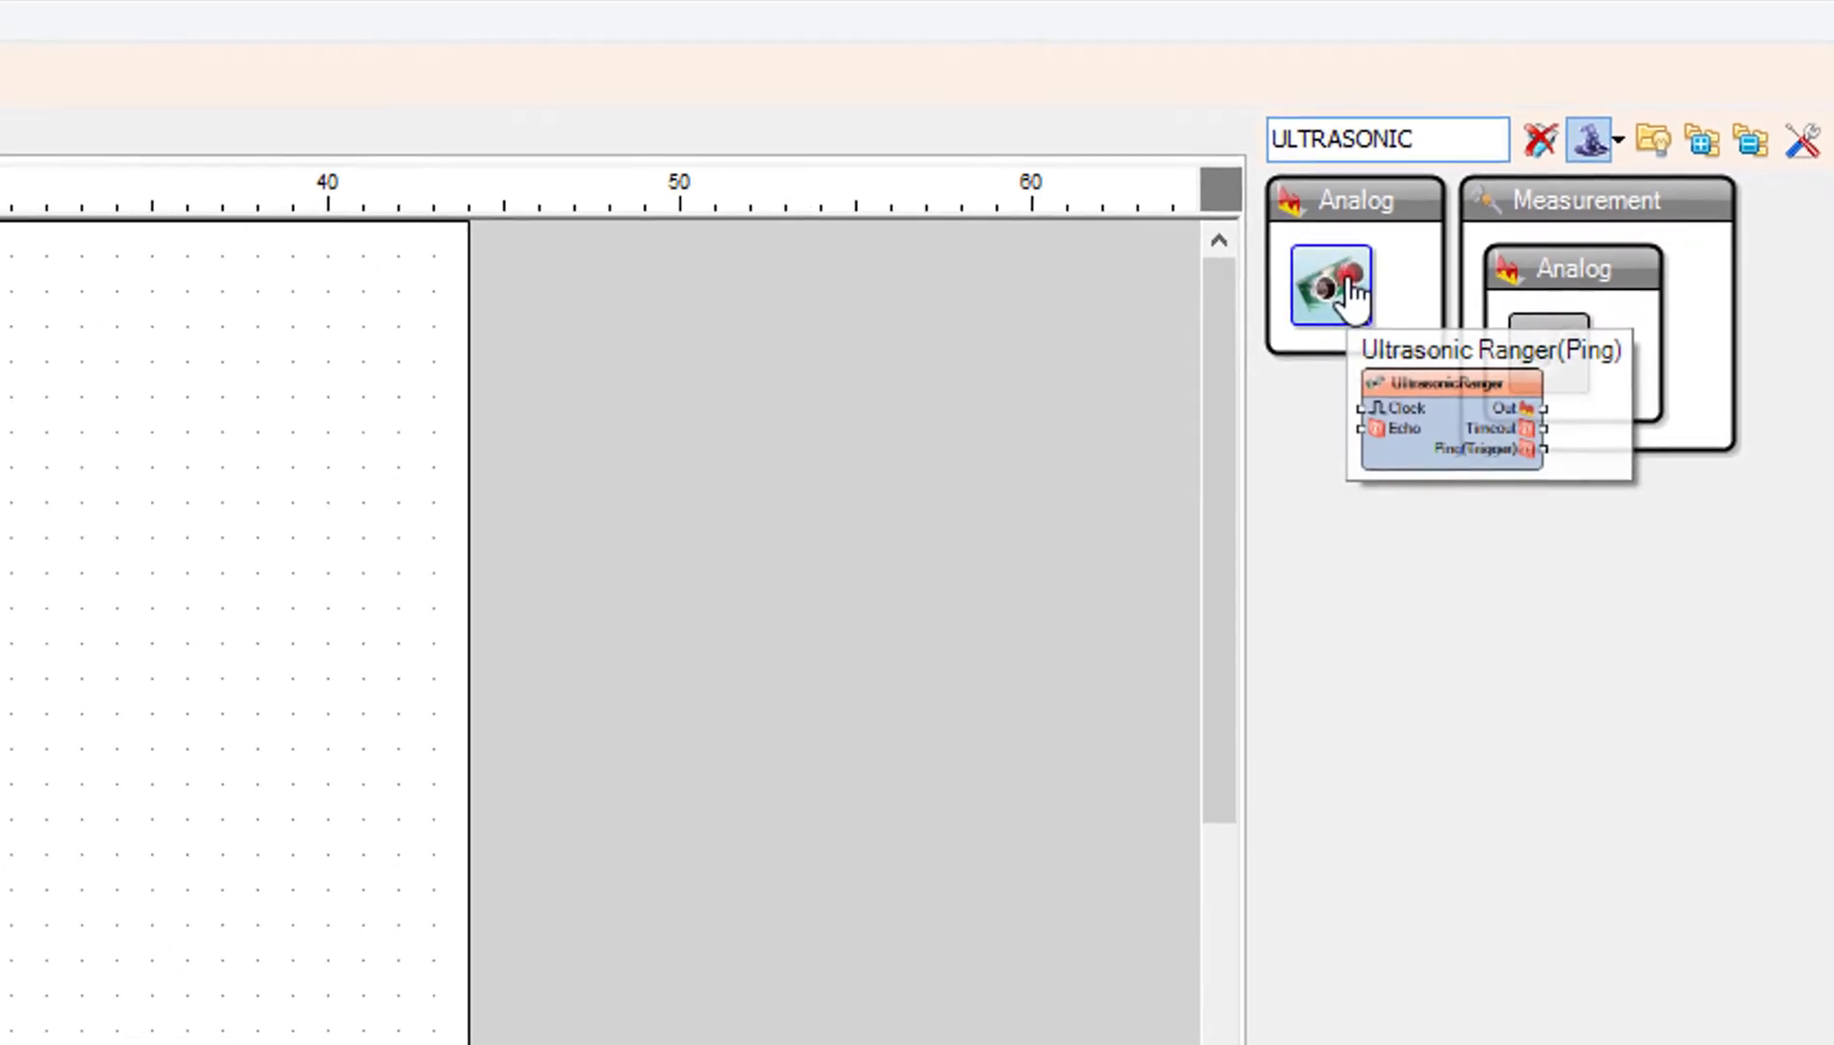
pyautogui.click(1382, 258)
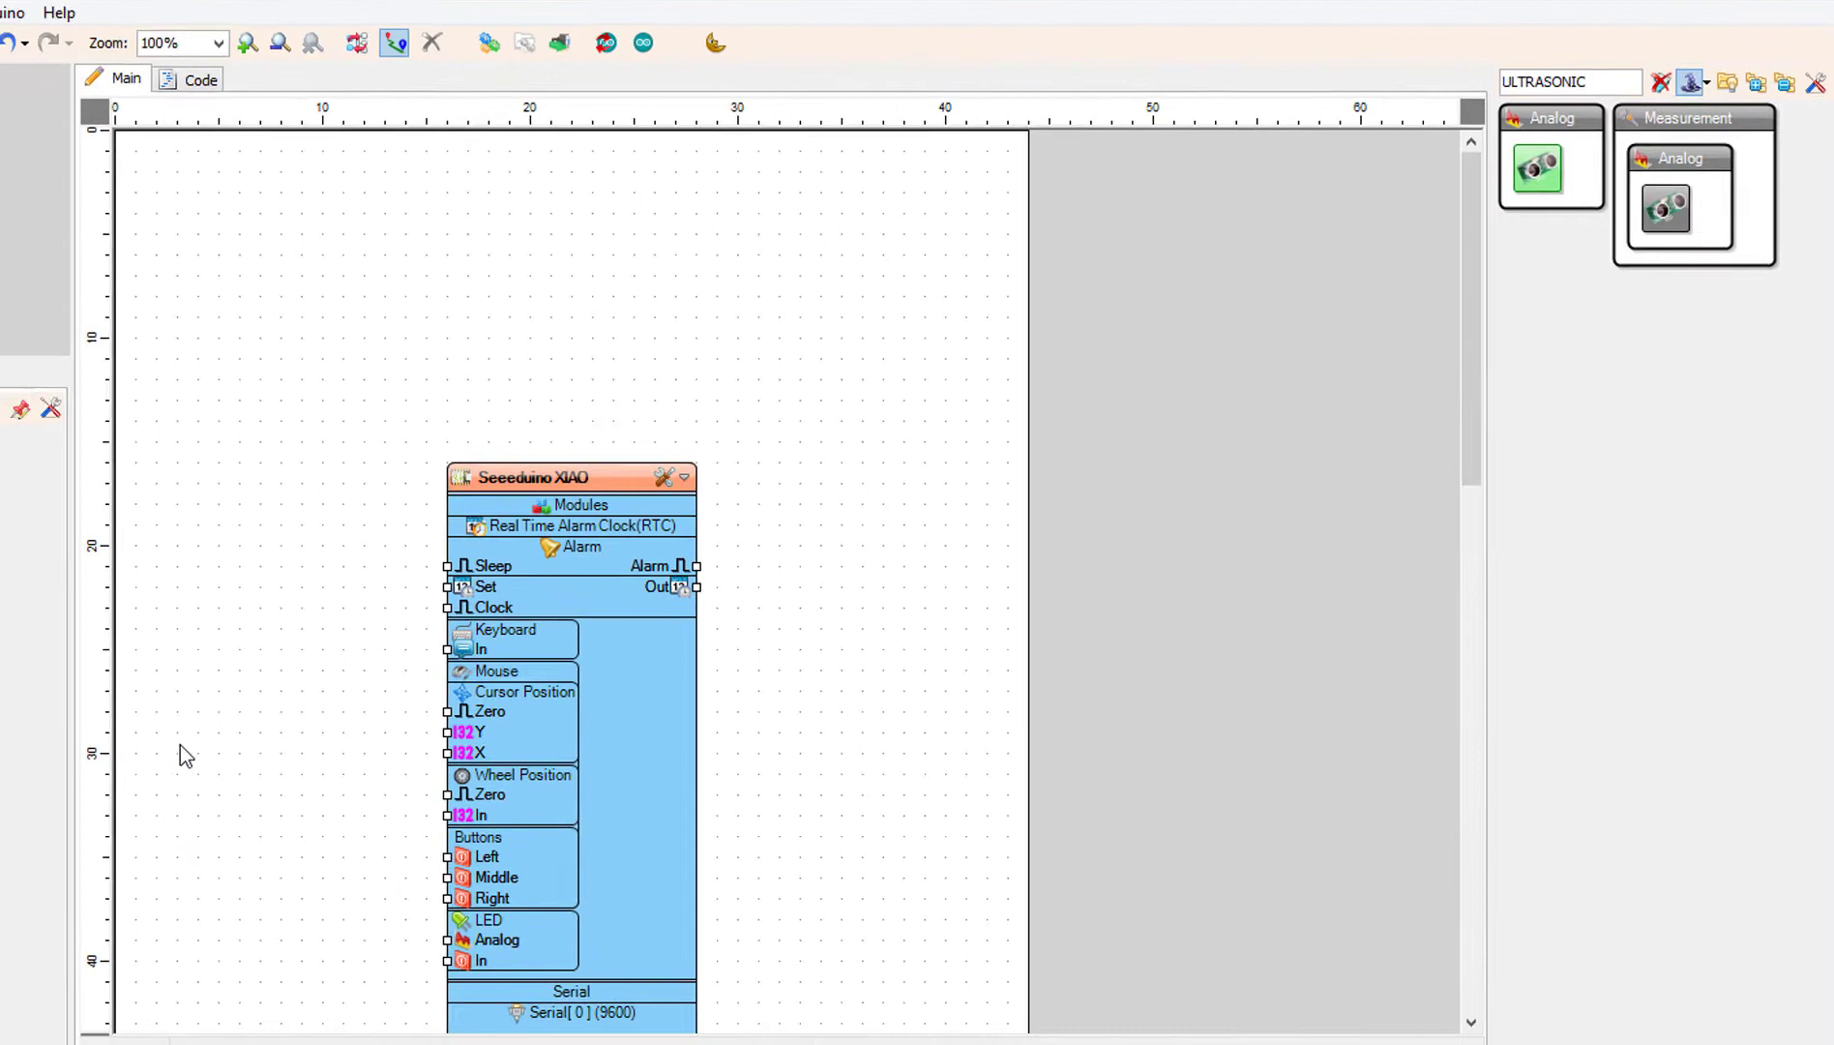
pyautogui.click(223, 724)
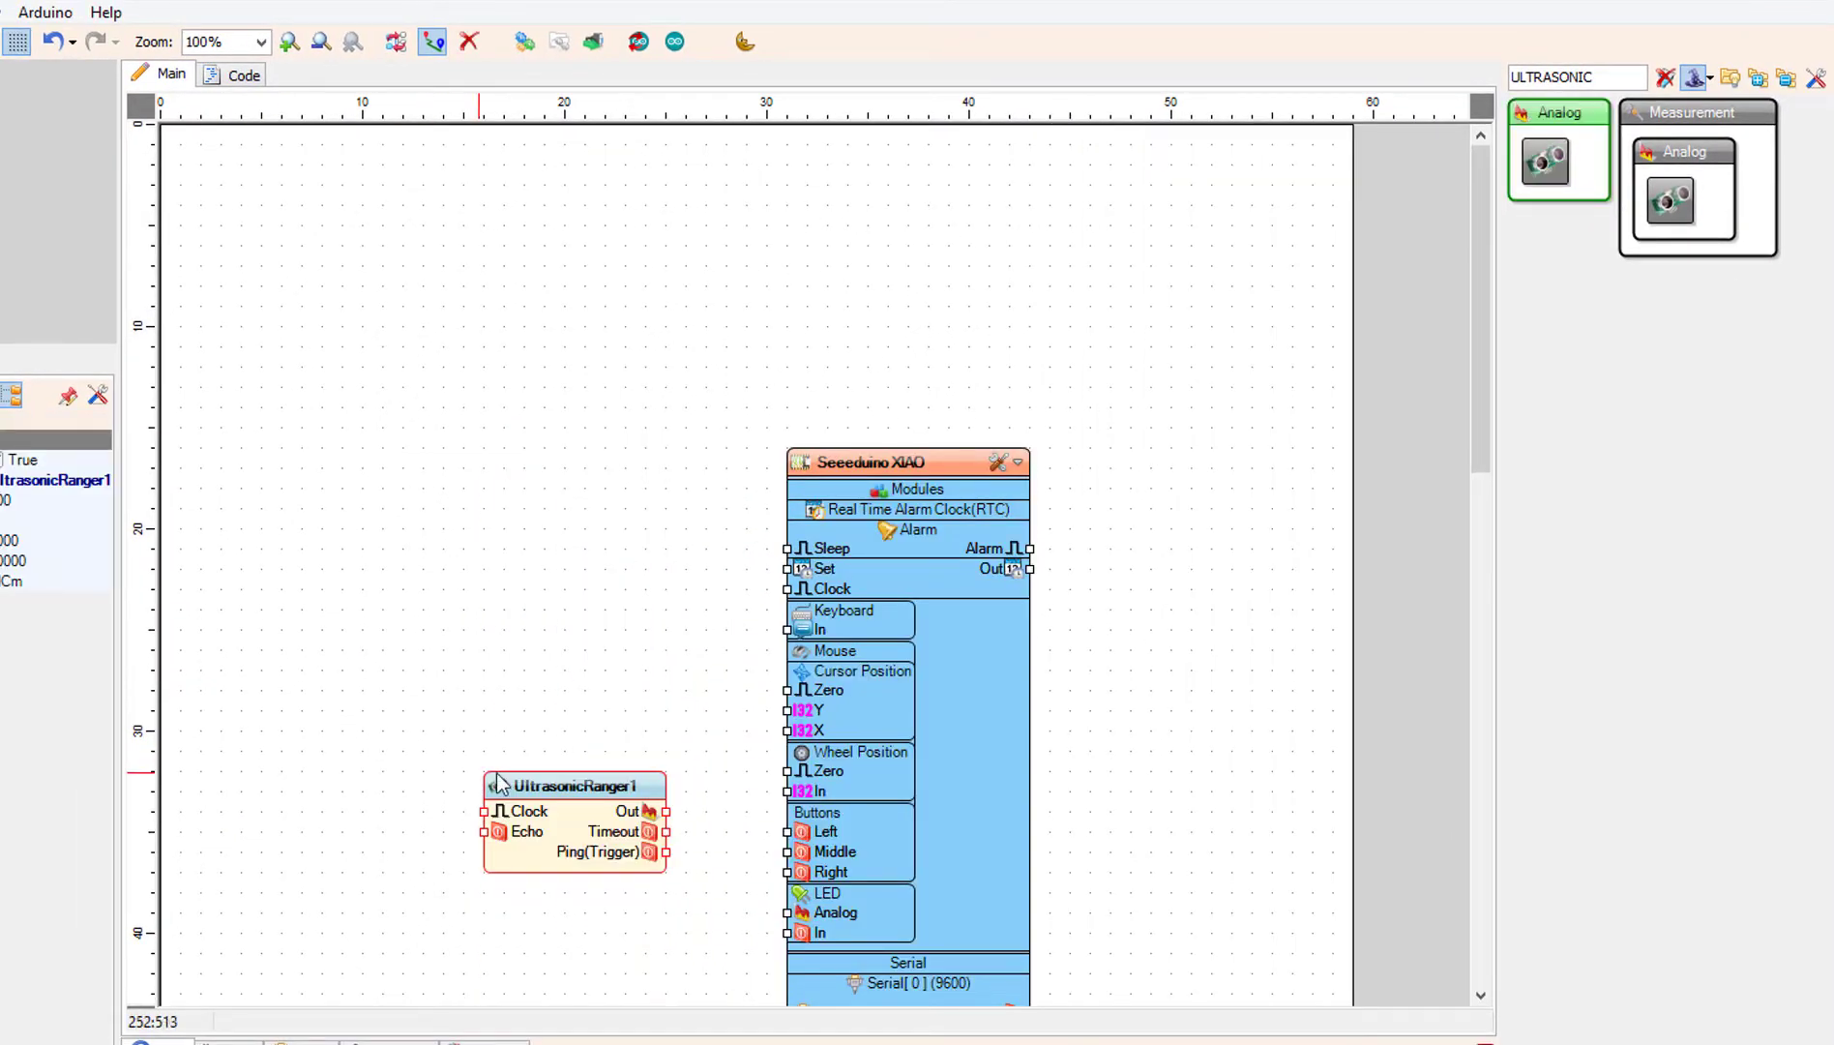
pyautogui.moveTo(571, 800); pyautogui.dragTo(249, 757)
pyautogui.click(314, 757)
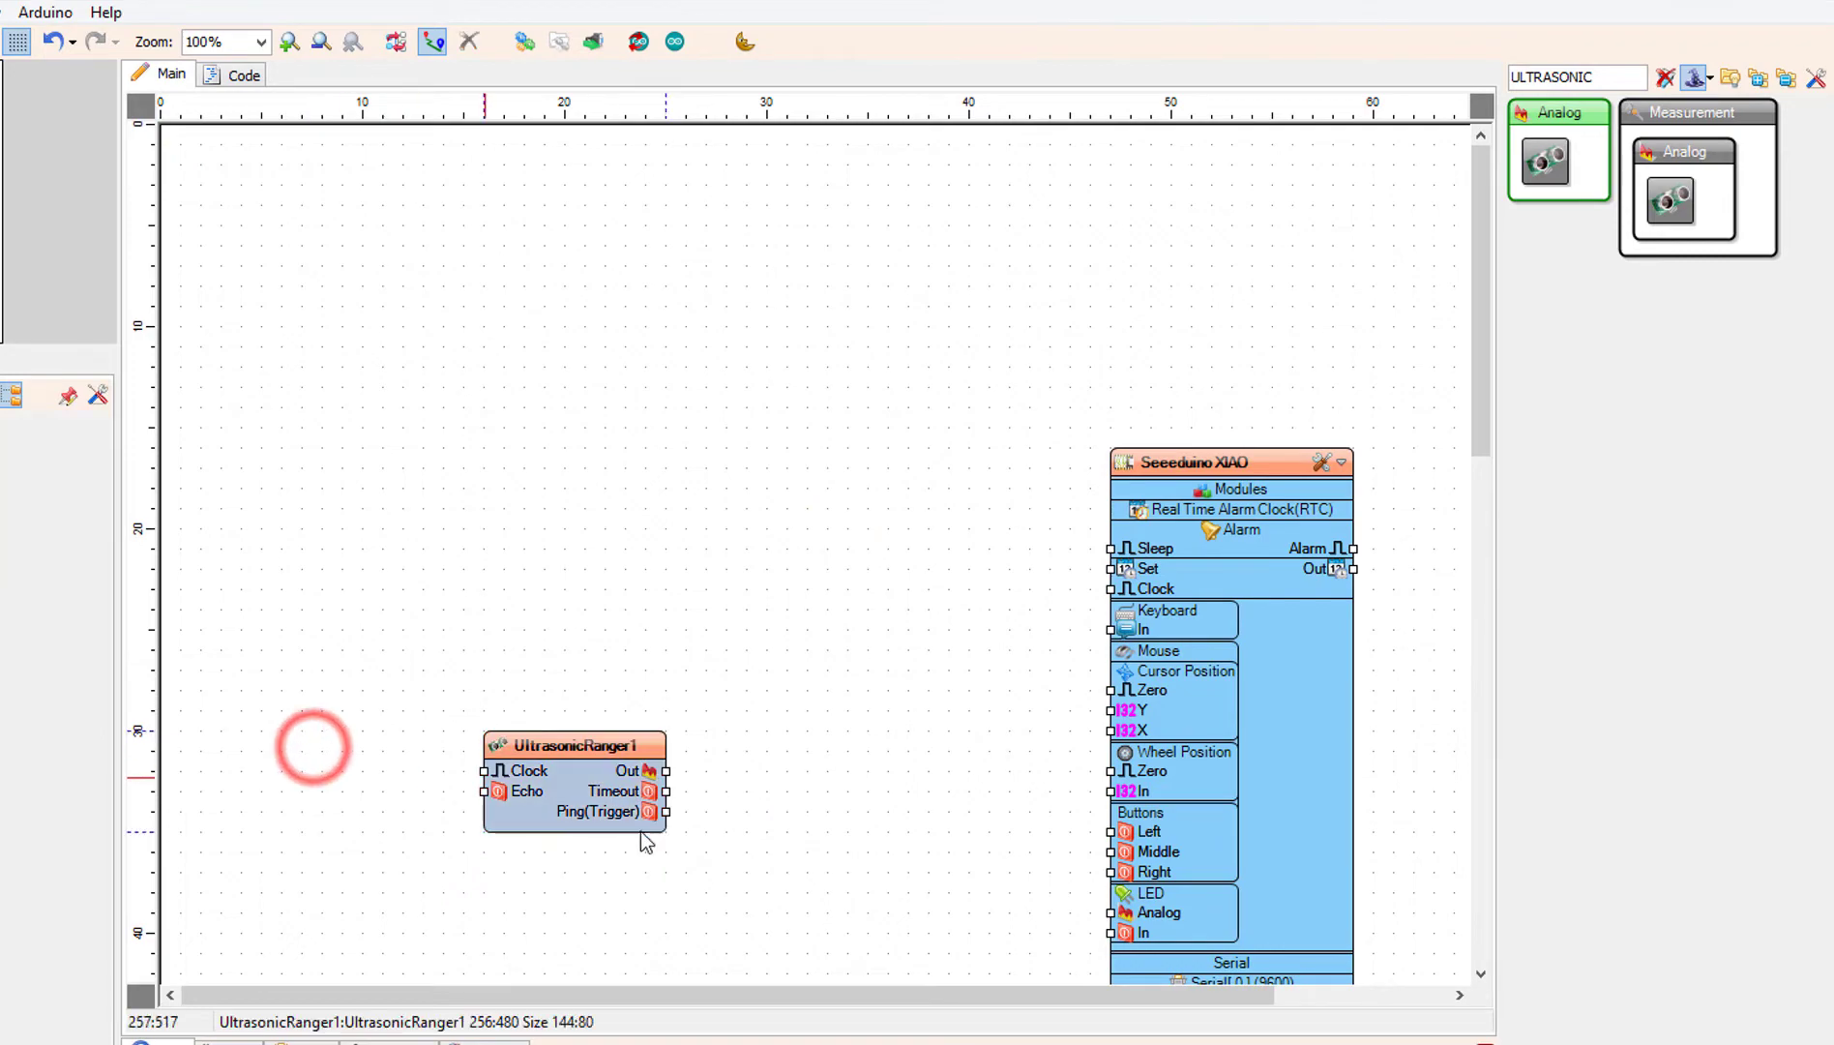
pyautogui.click(1163, 254)
pyautogui.click(1659, 81)
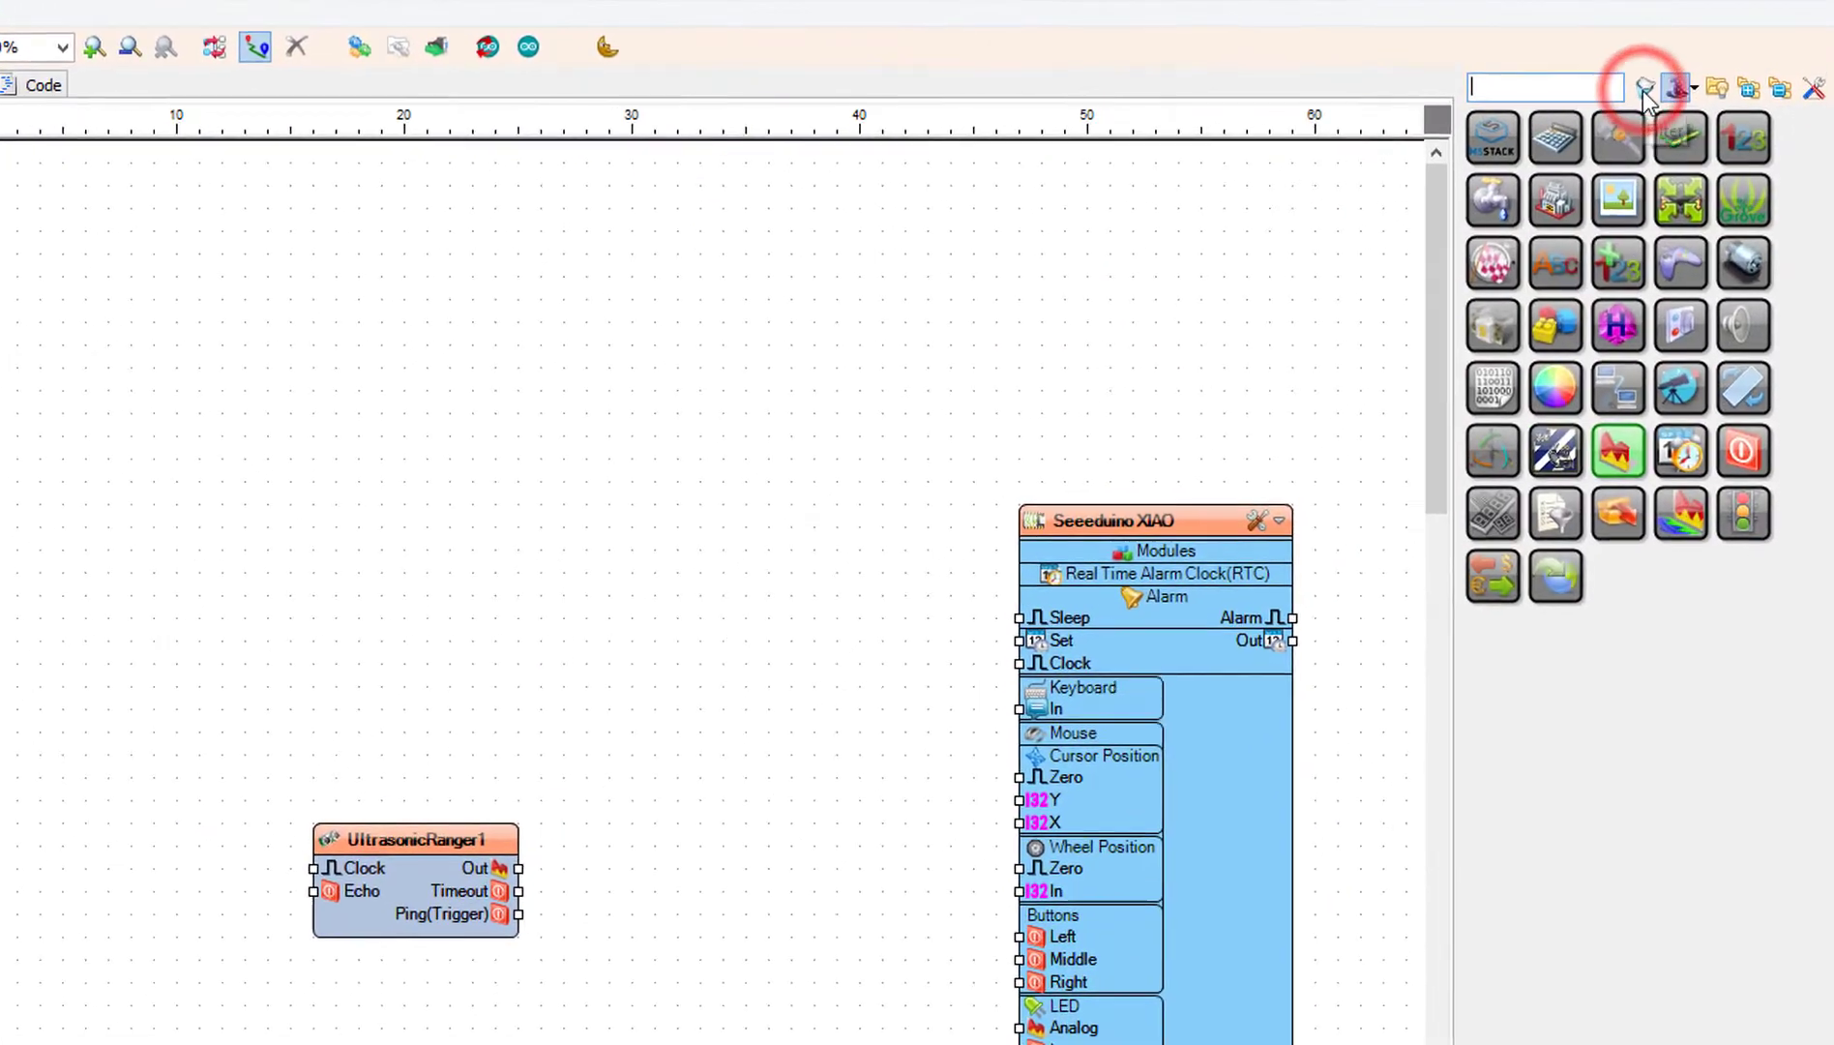
pyautogui.write('ANA')
pyautogui.write('LOG MULTI SOURCE')
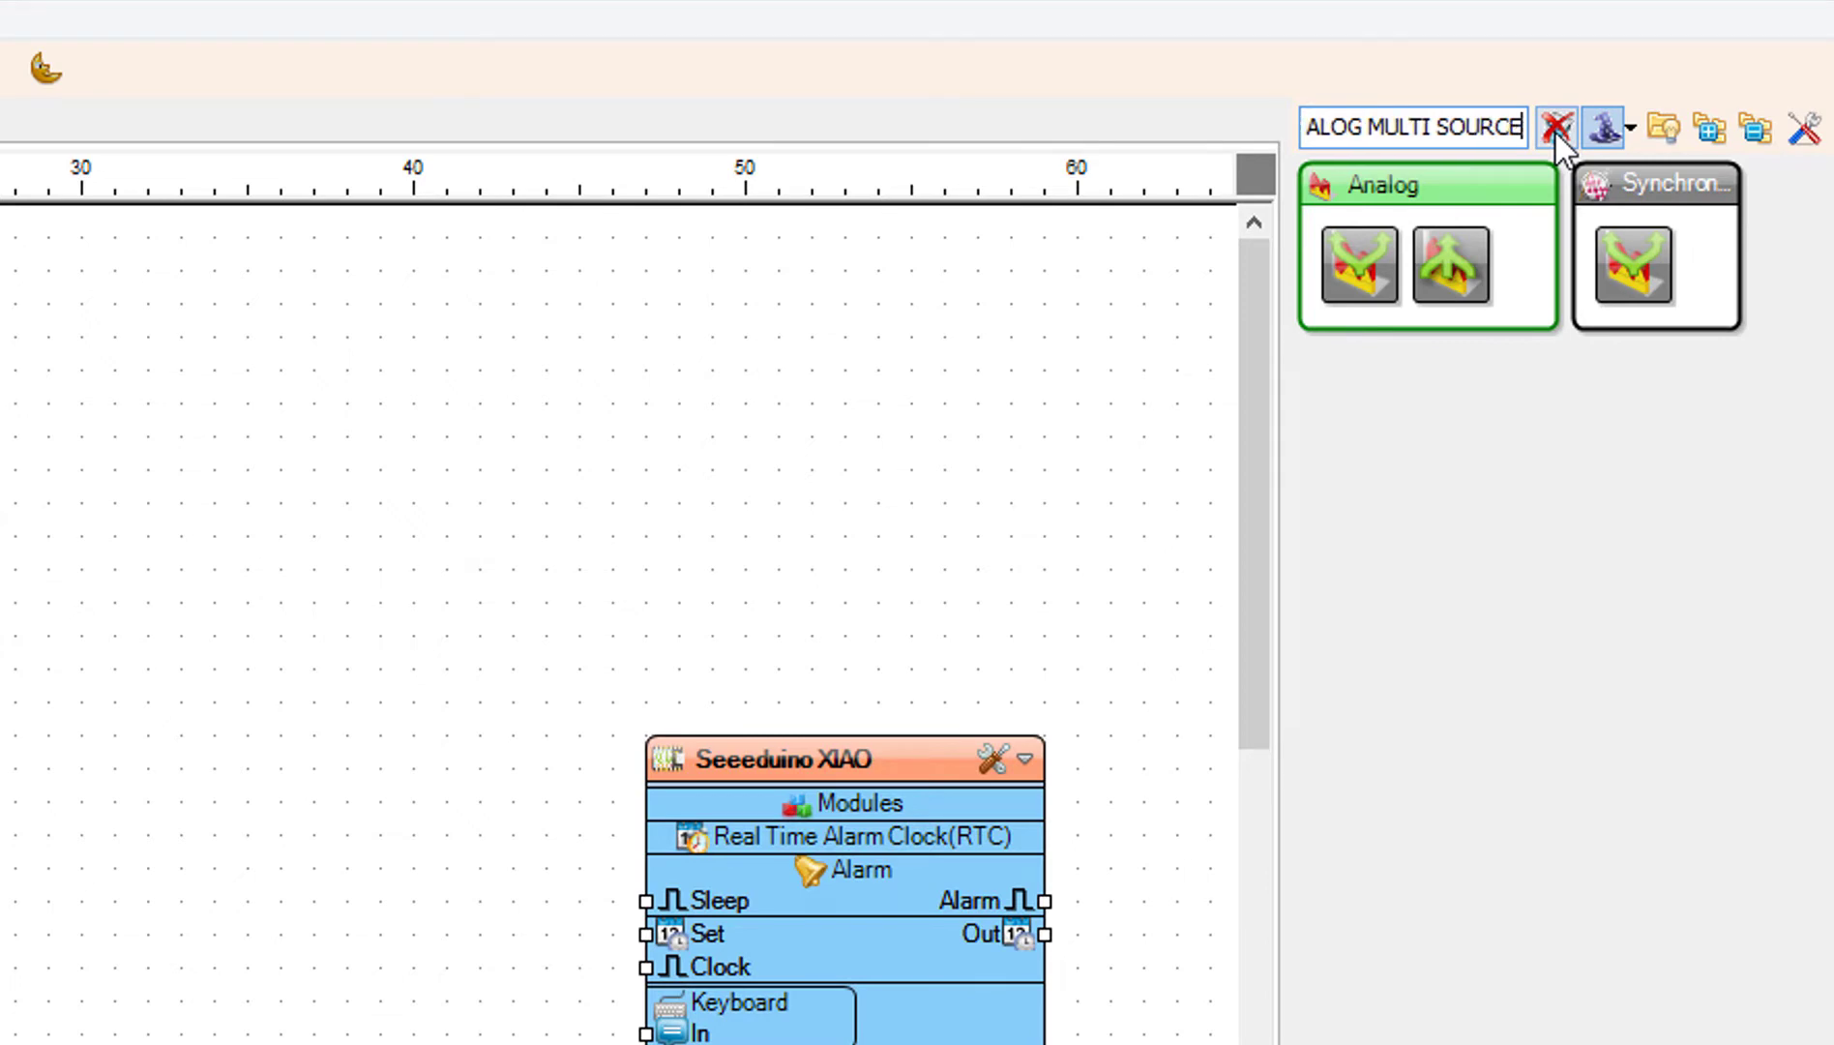
# Drop an Analog Multi Source from the palette beside UltrasonicRanger1, then clear the search.
pyautogui.moveTo(1358, 265); pyautogui.dragTo(277, 944)
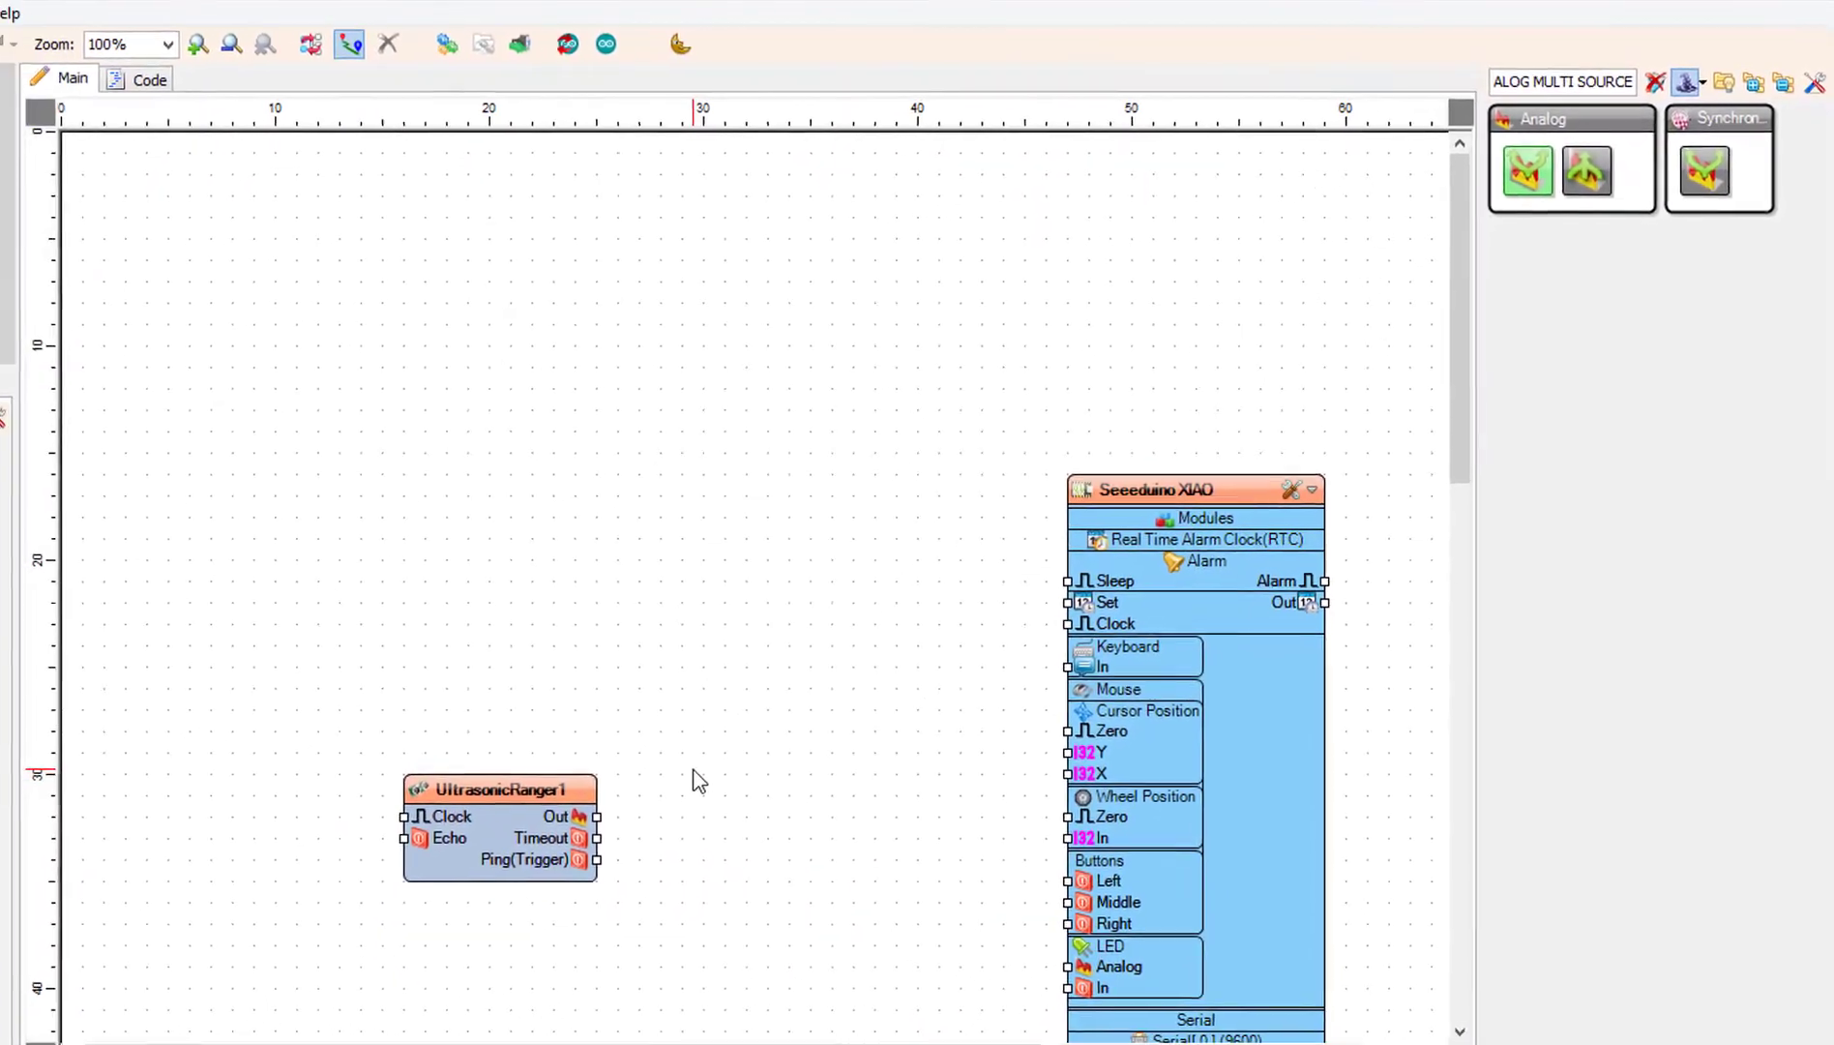
pyautogui.click(693, 780)
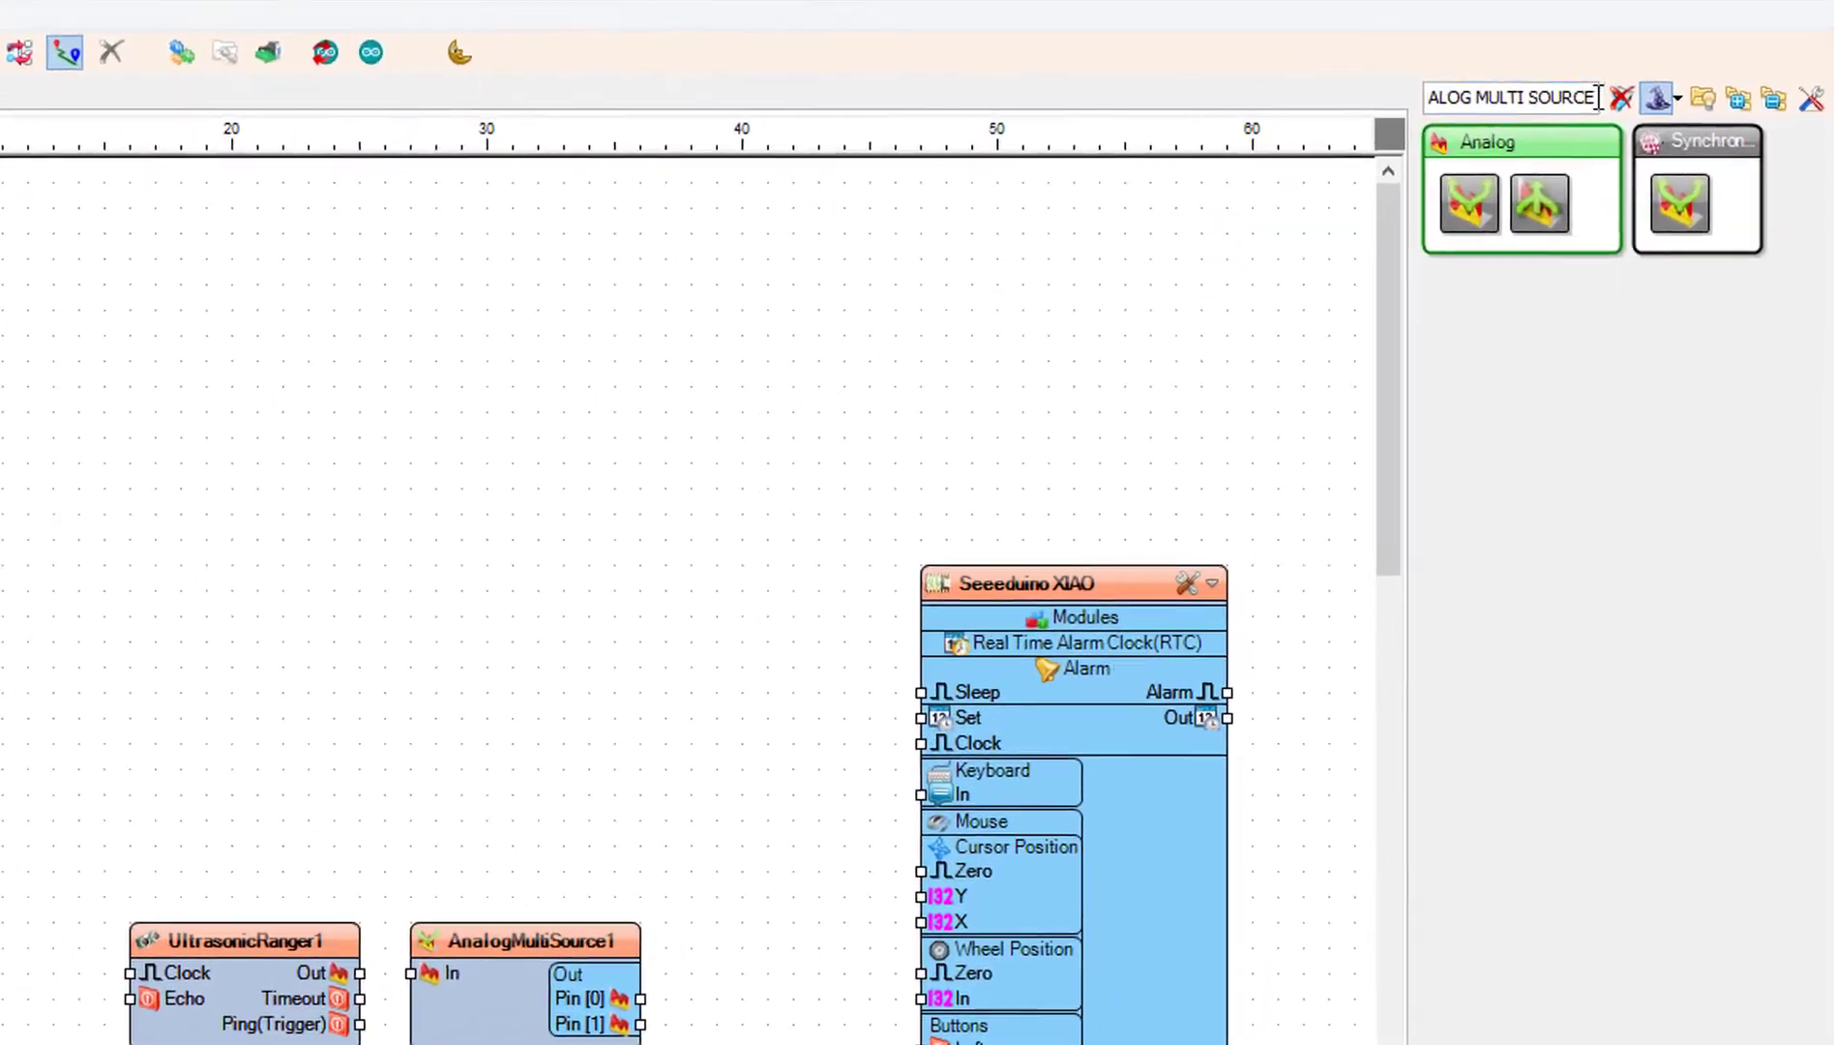
pyautogui.click(1620, 97)
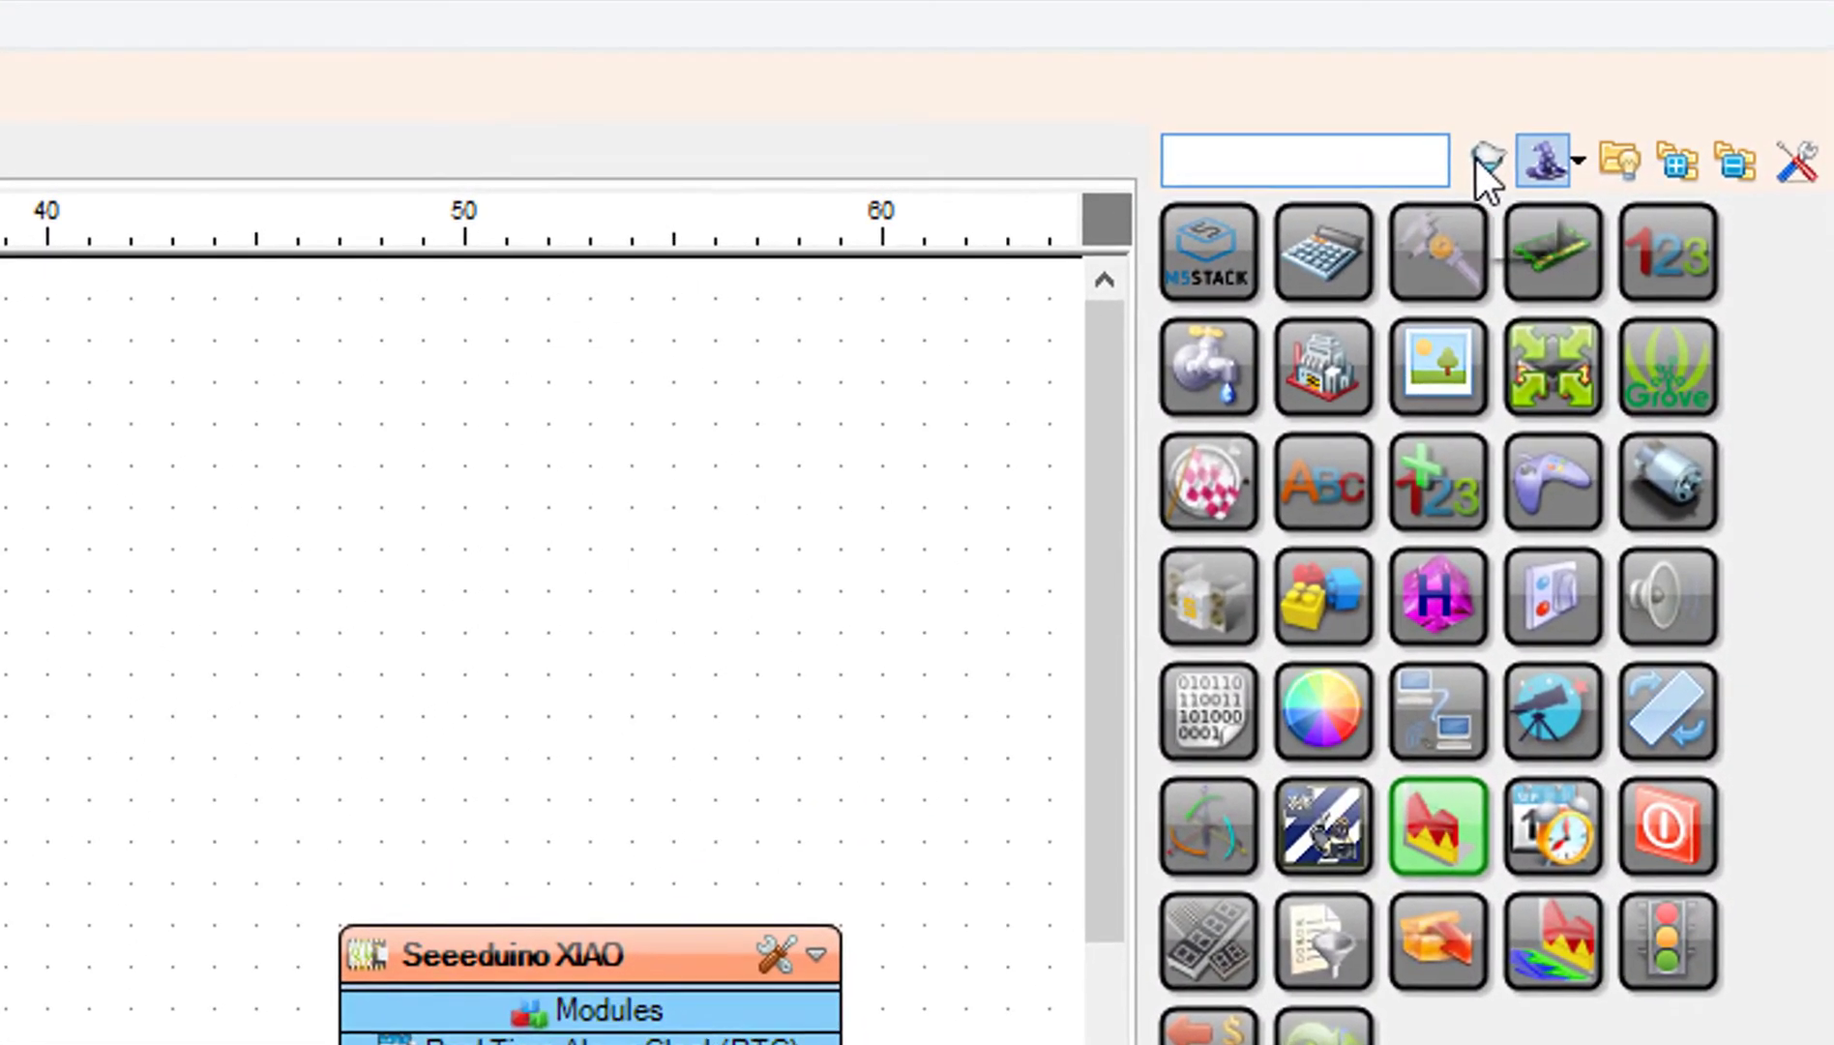
pyautogui.write('OLED I')
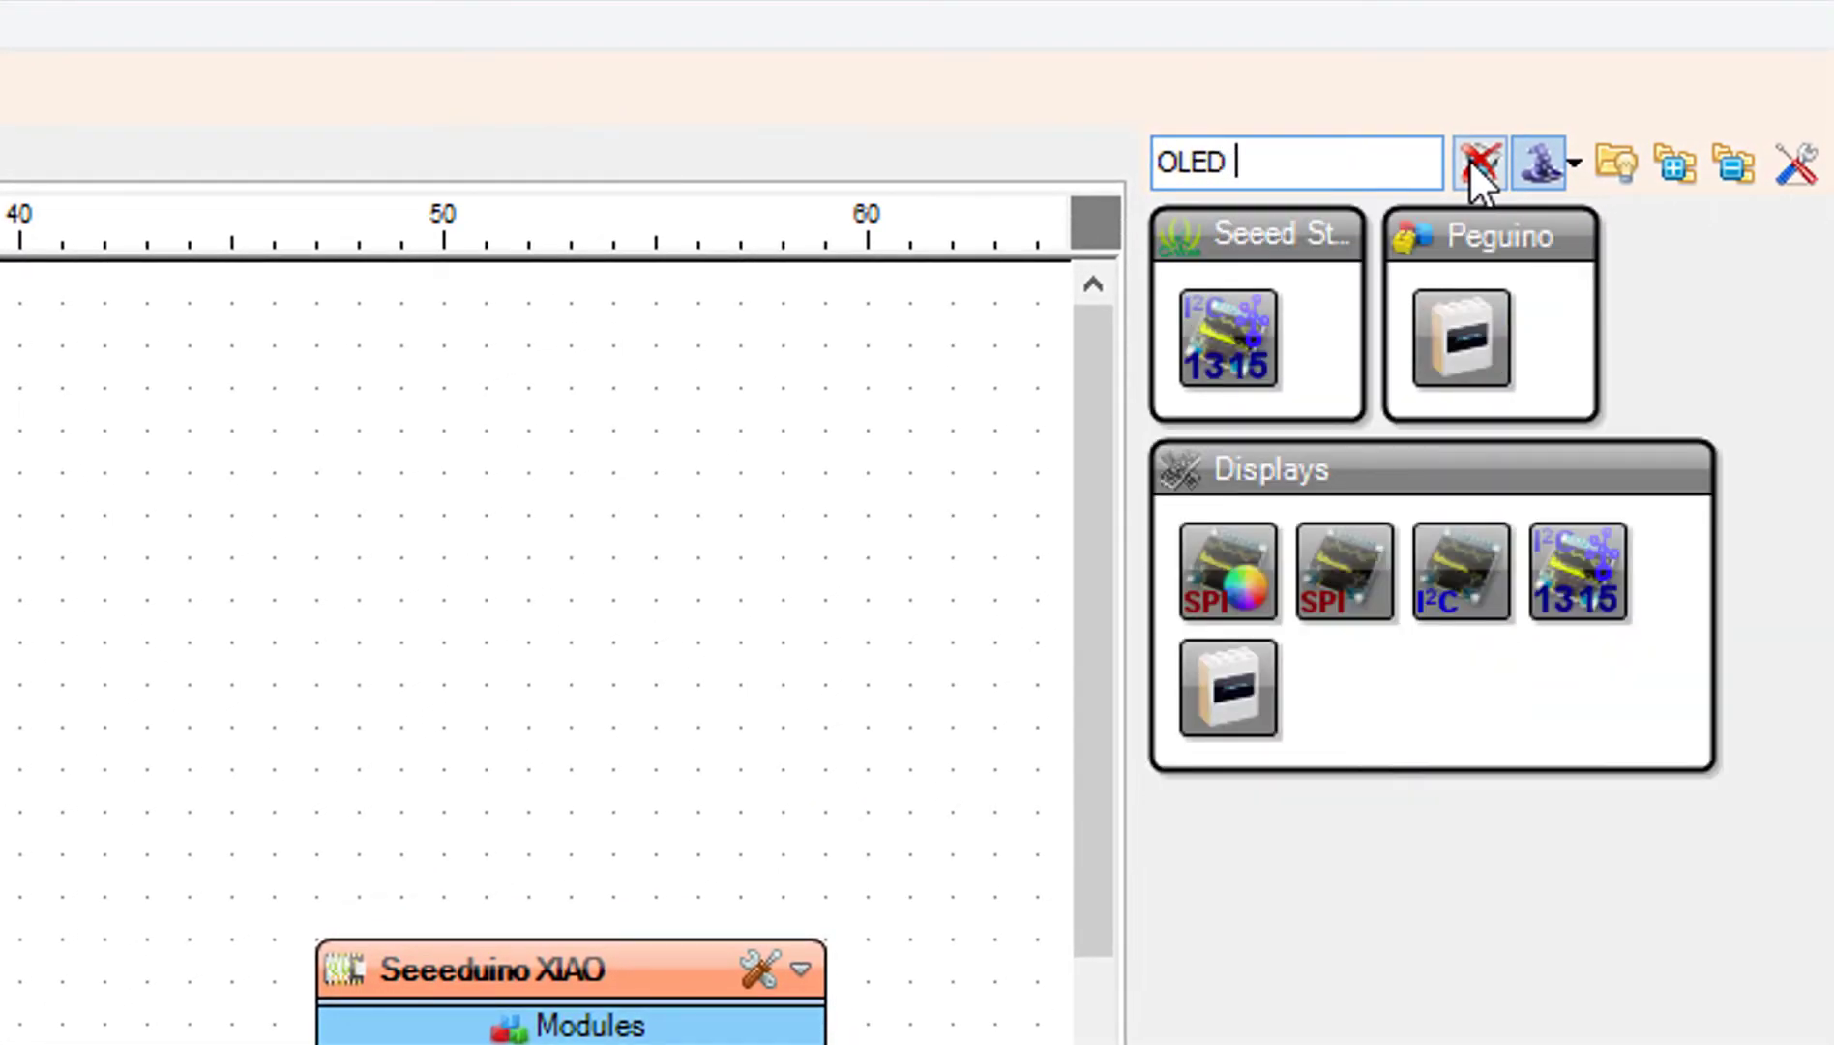
pyautogui.write('2C')
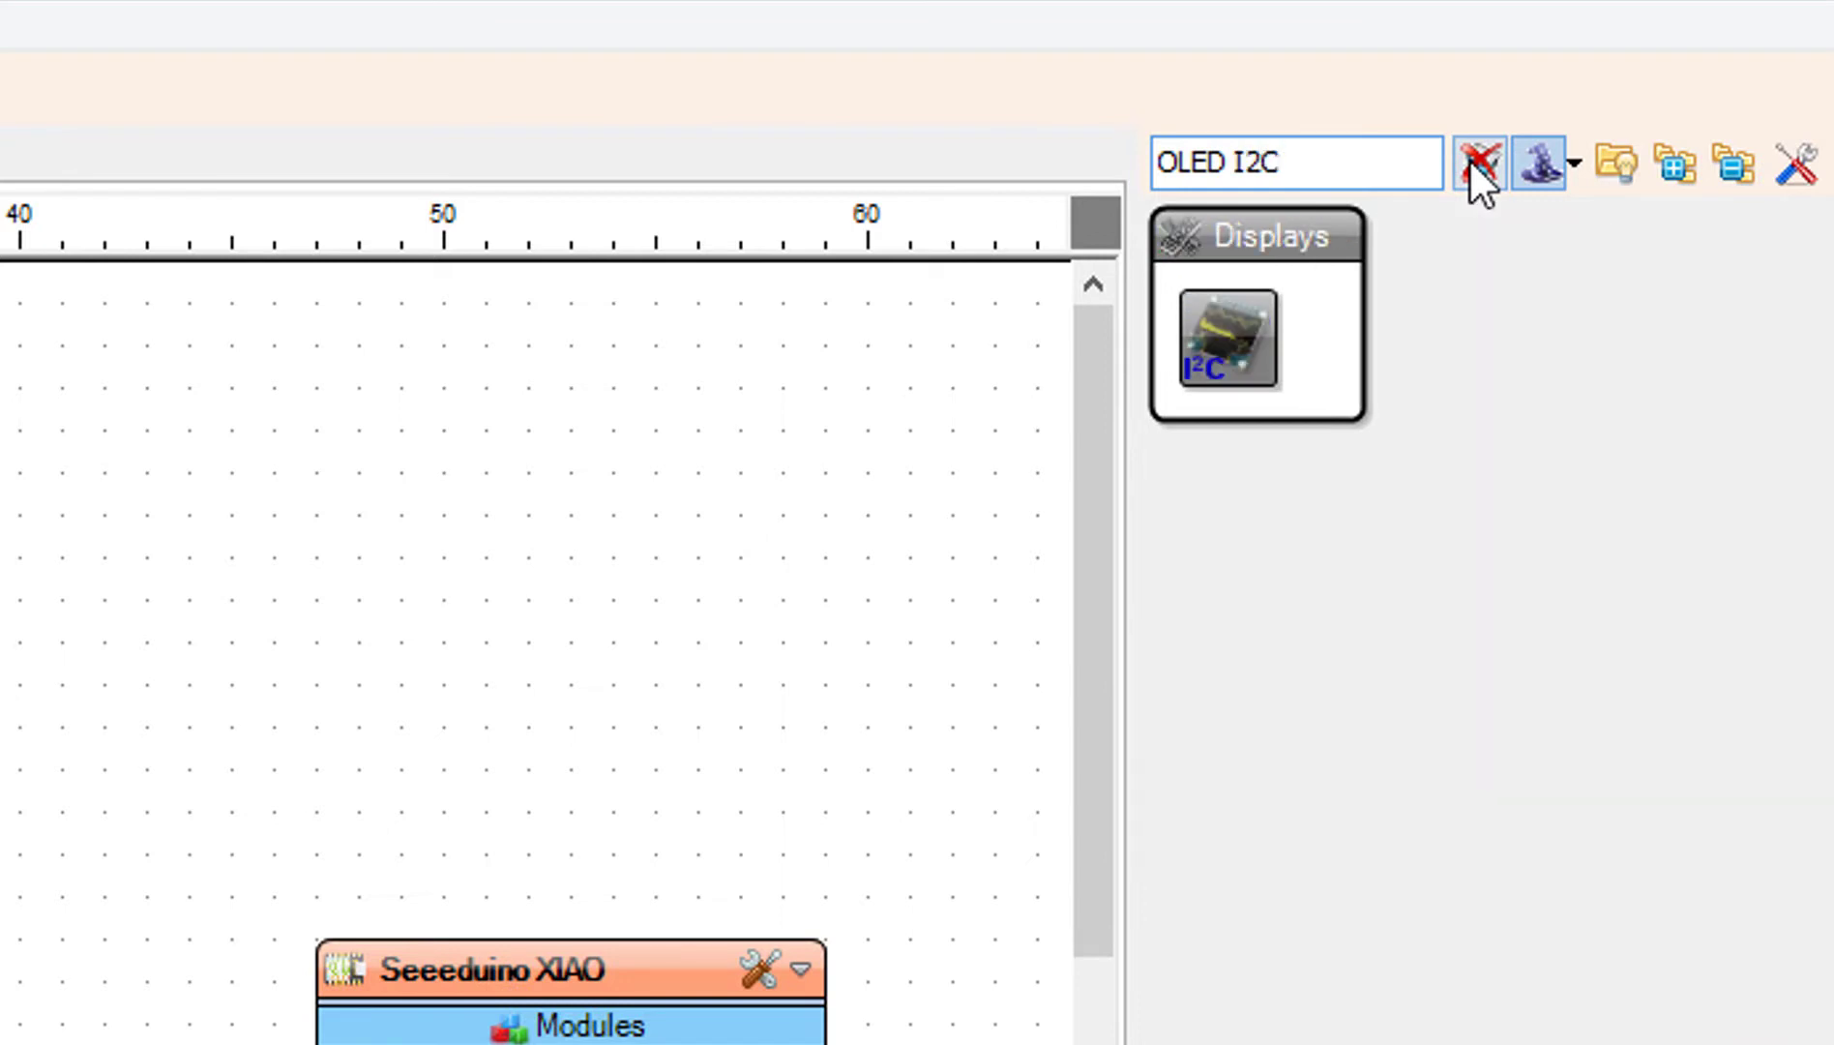
# Drag a Displays I2C OLED and a Compare Analog Value component onto the canvas, below UltrasonicRanger1.
pyautogui.moveTo(1227, 348); pyautogui.dragTo(879, 735)
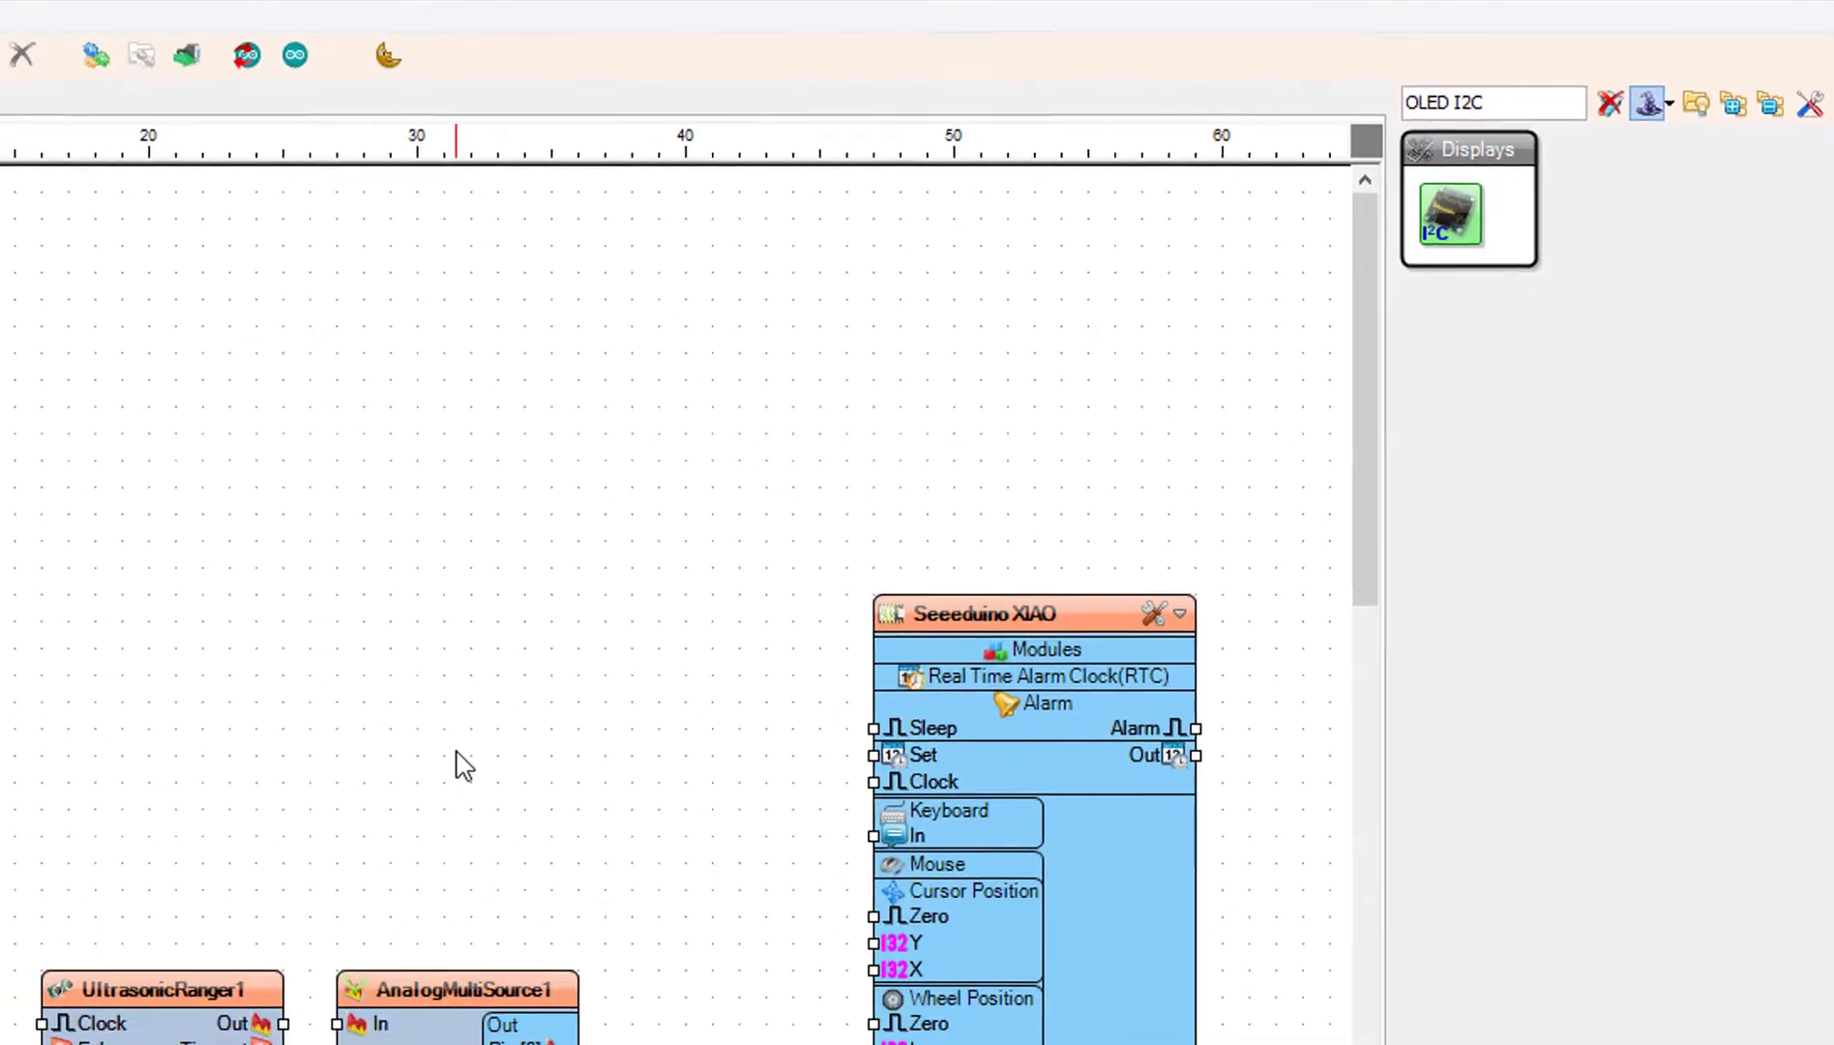
pyautogui.moveTo(456, 764); pyautogui.dragTo(473, 755)
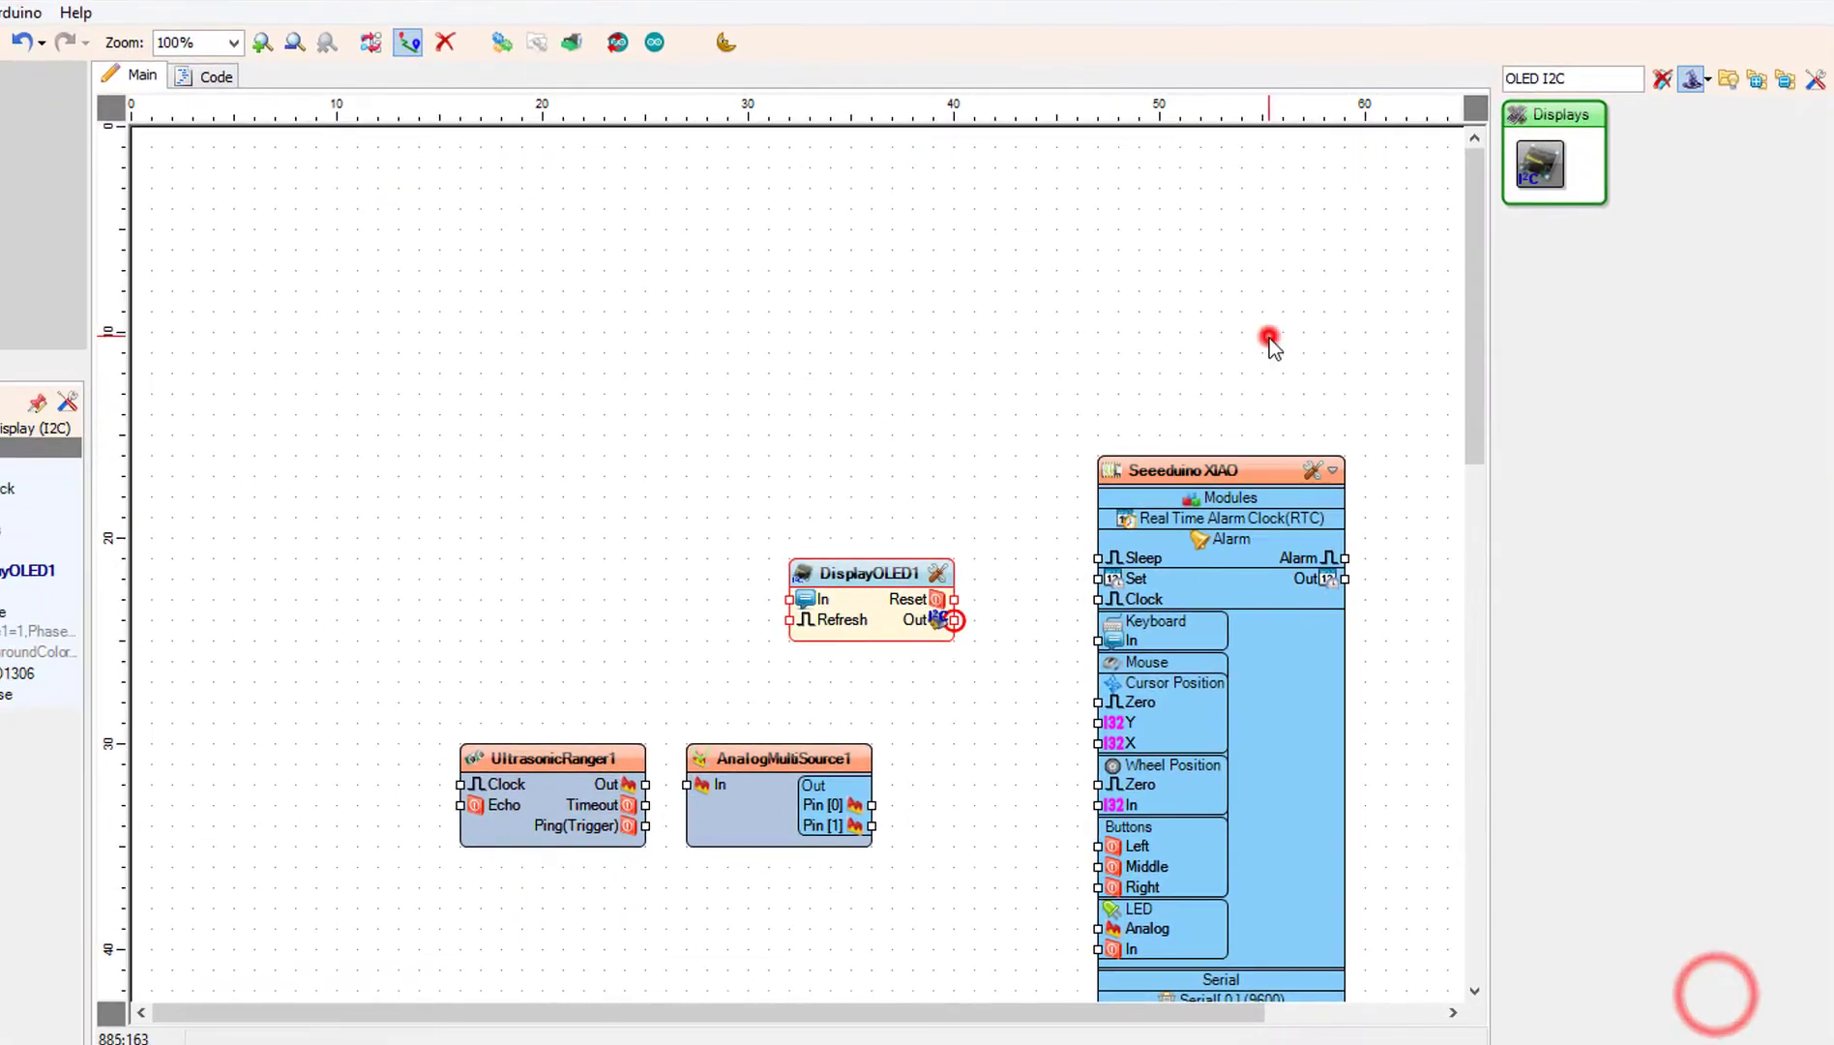
pyautogui.click(1662, 78)
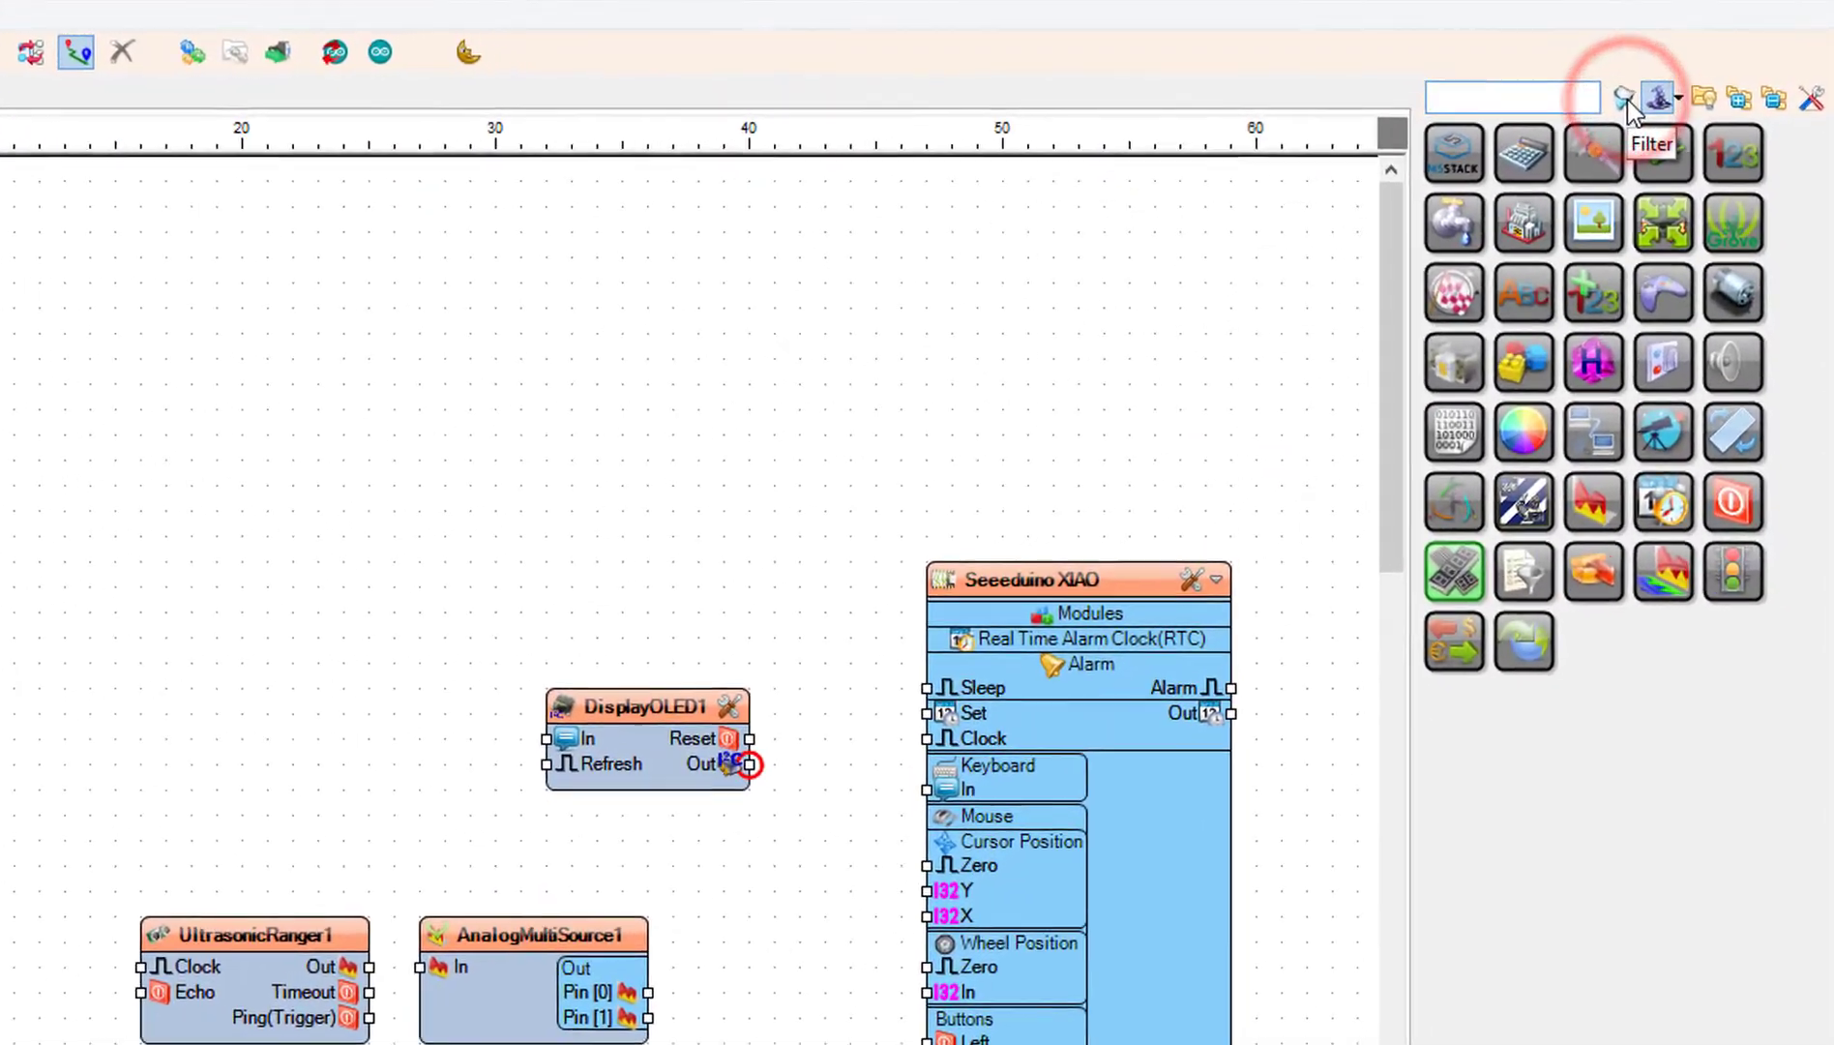
pyautogui.write('COMPARE ')
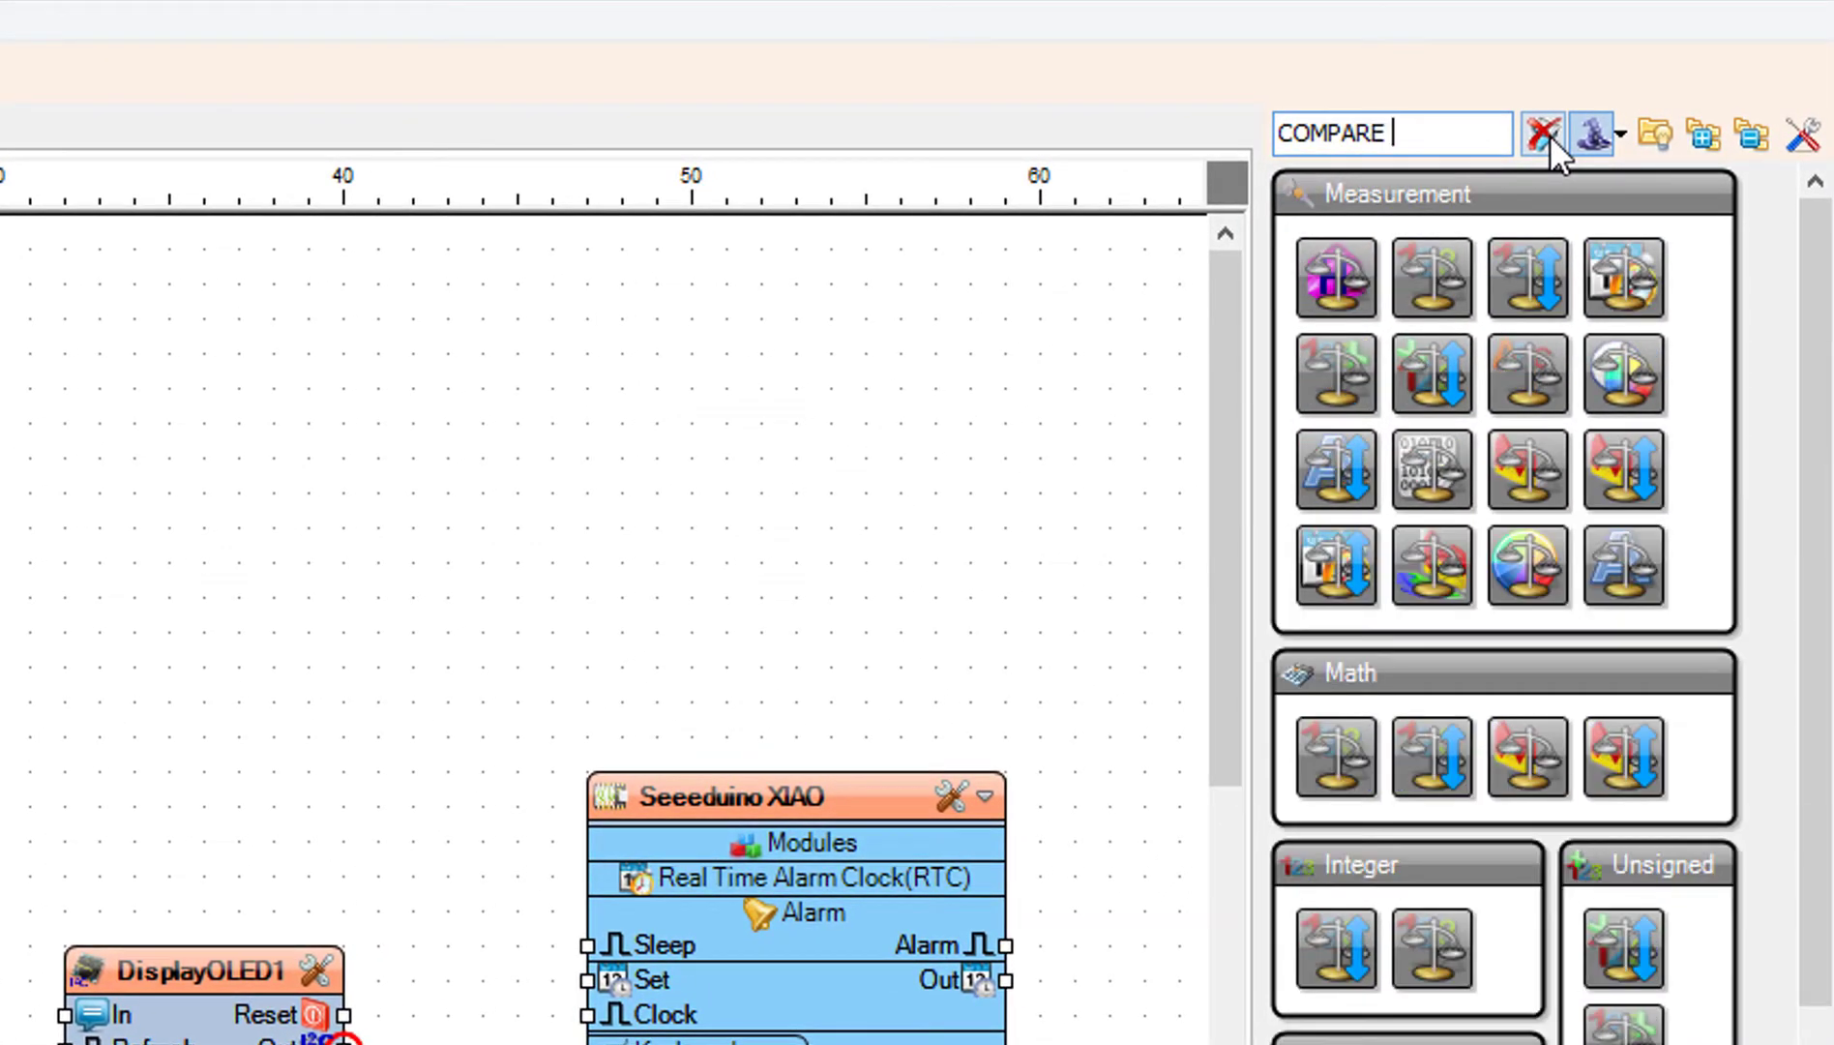
pyautogui.write('ANA')
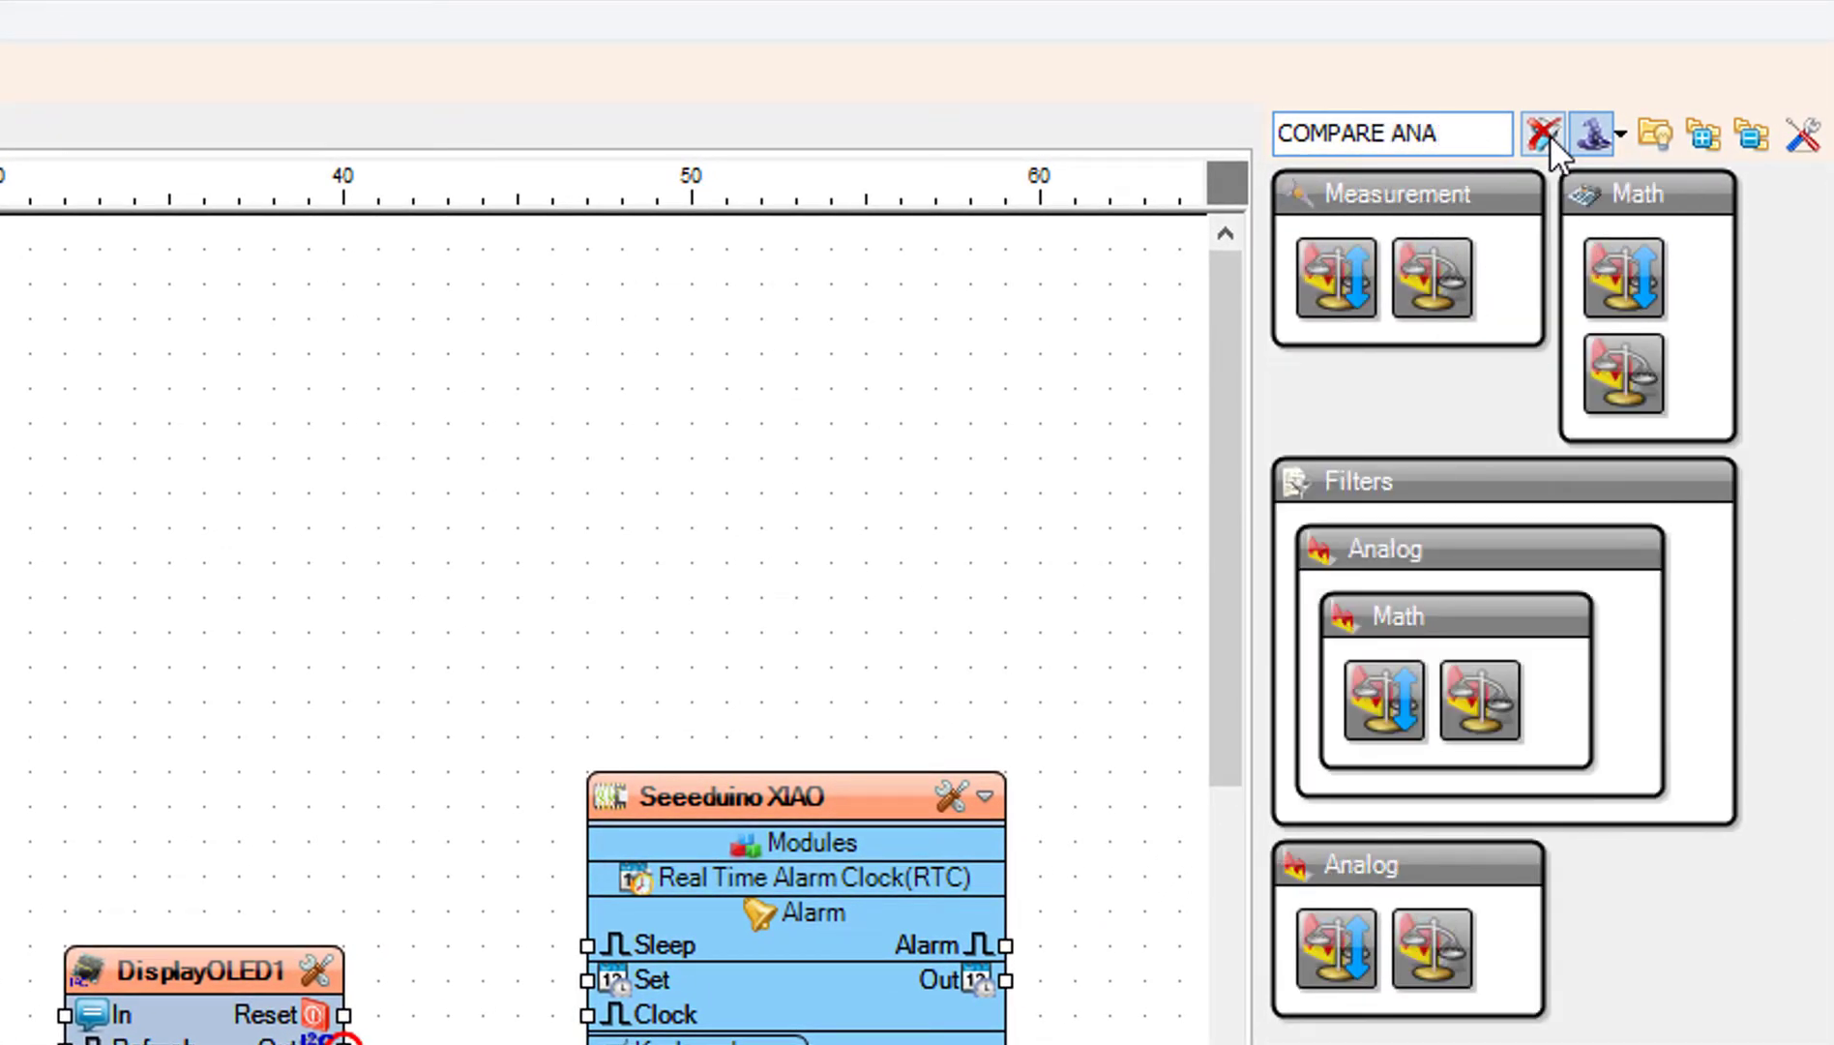
pyautogui.write('LOG VALUE')
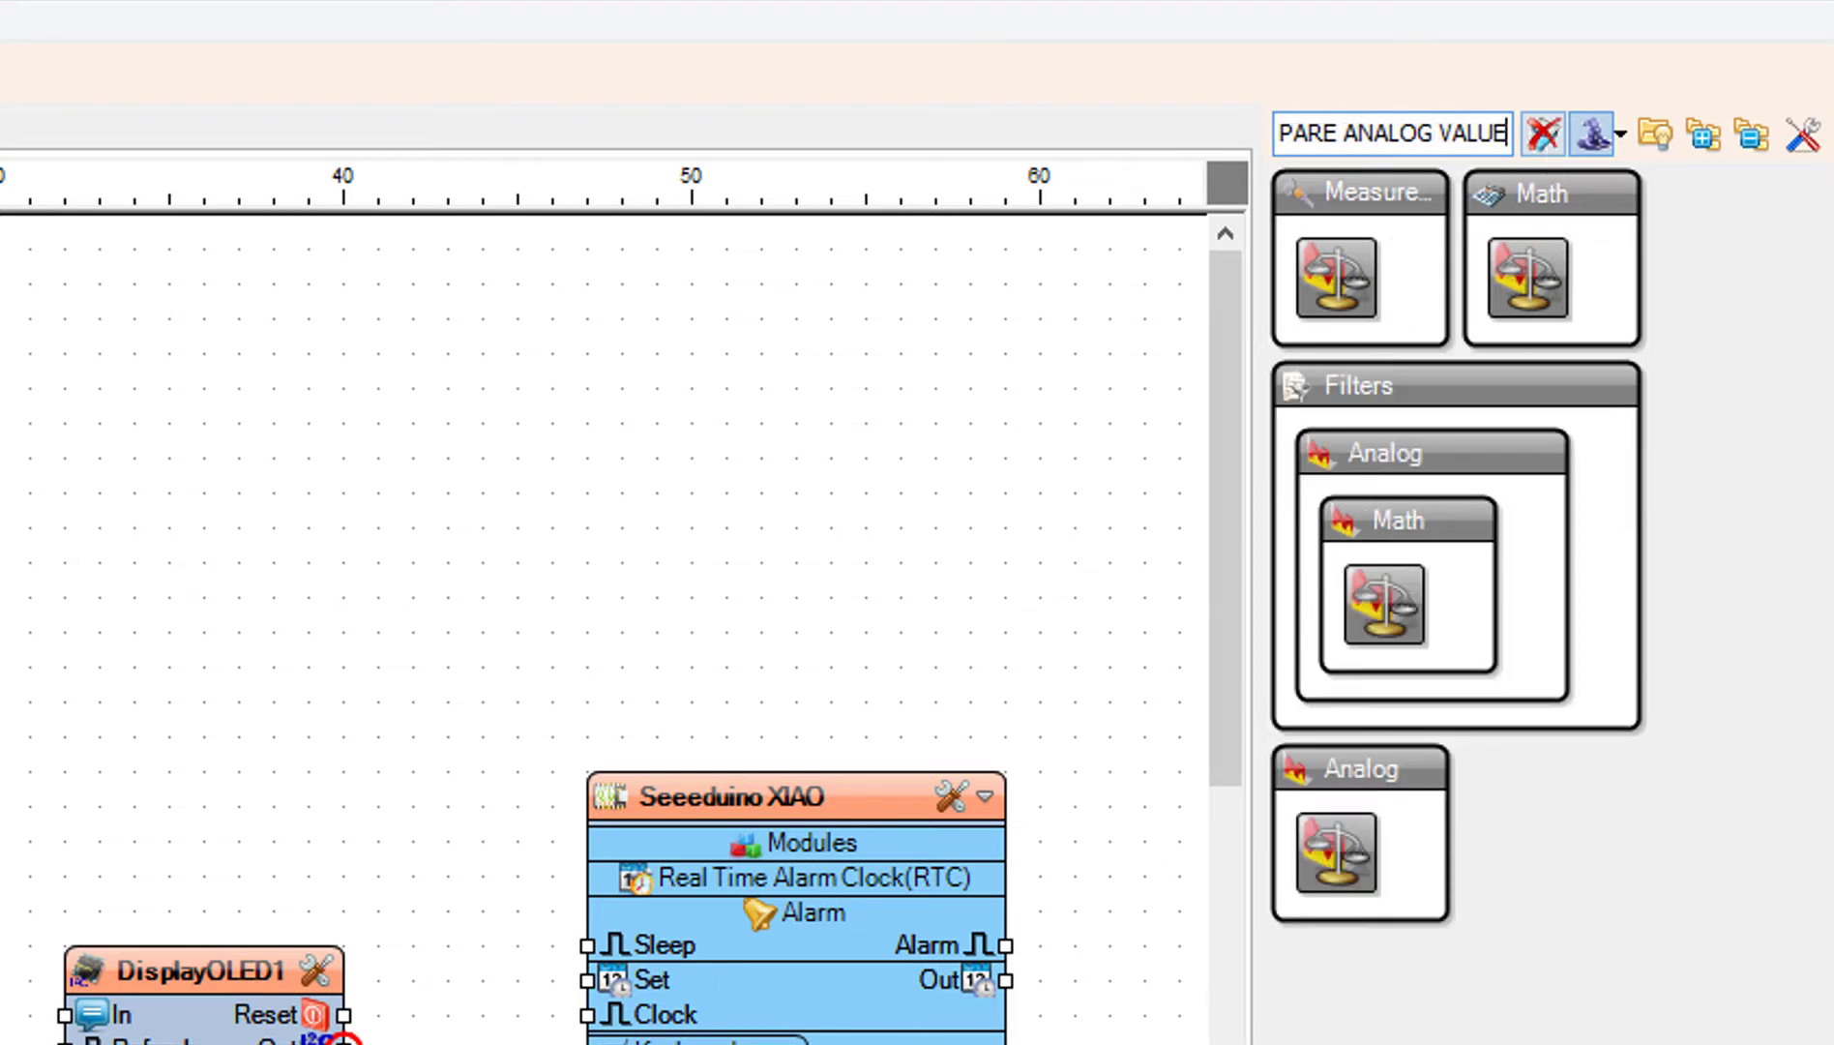
pyautogui.moveTo(1354, 286); pyautogui.dragTo(520, 907)
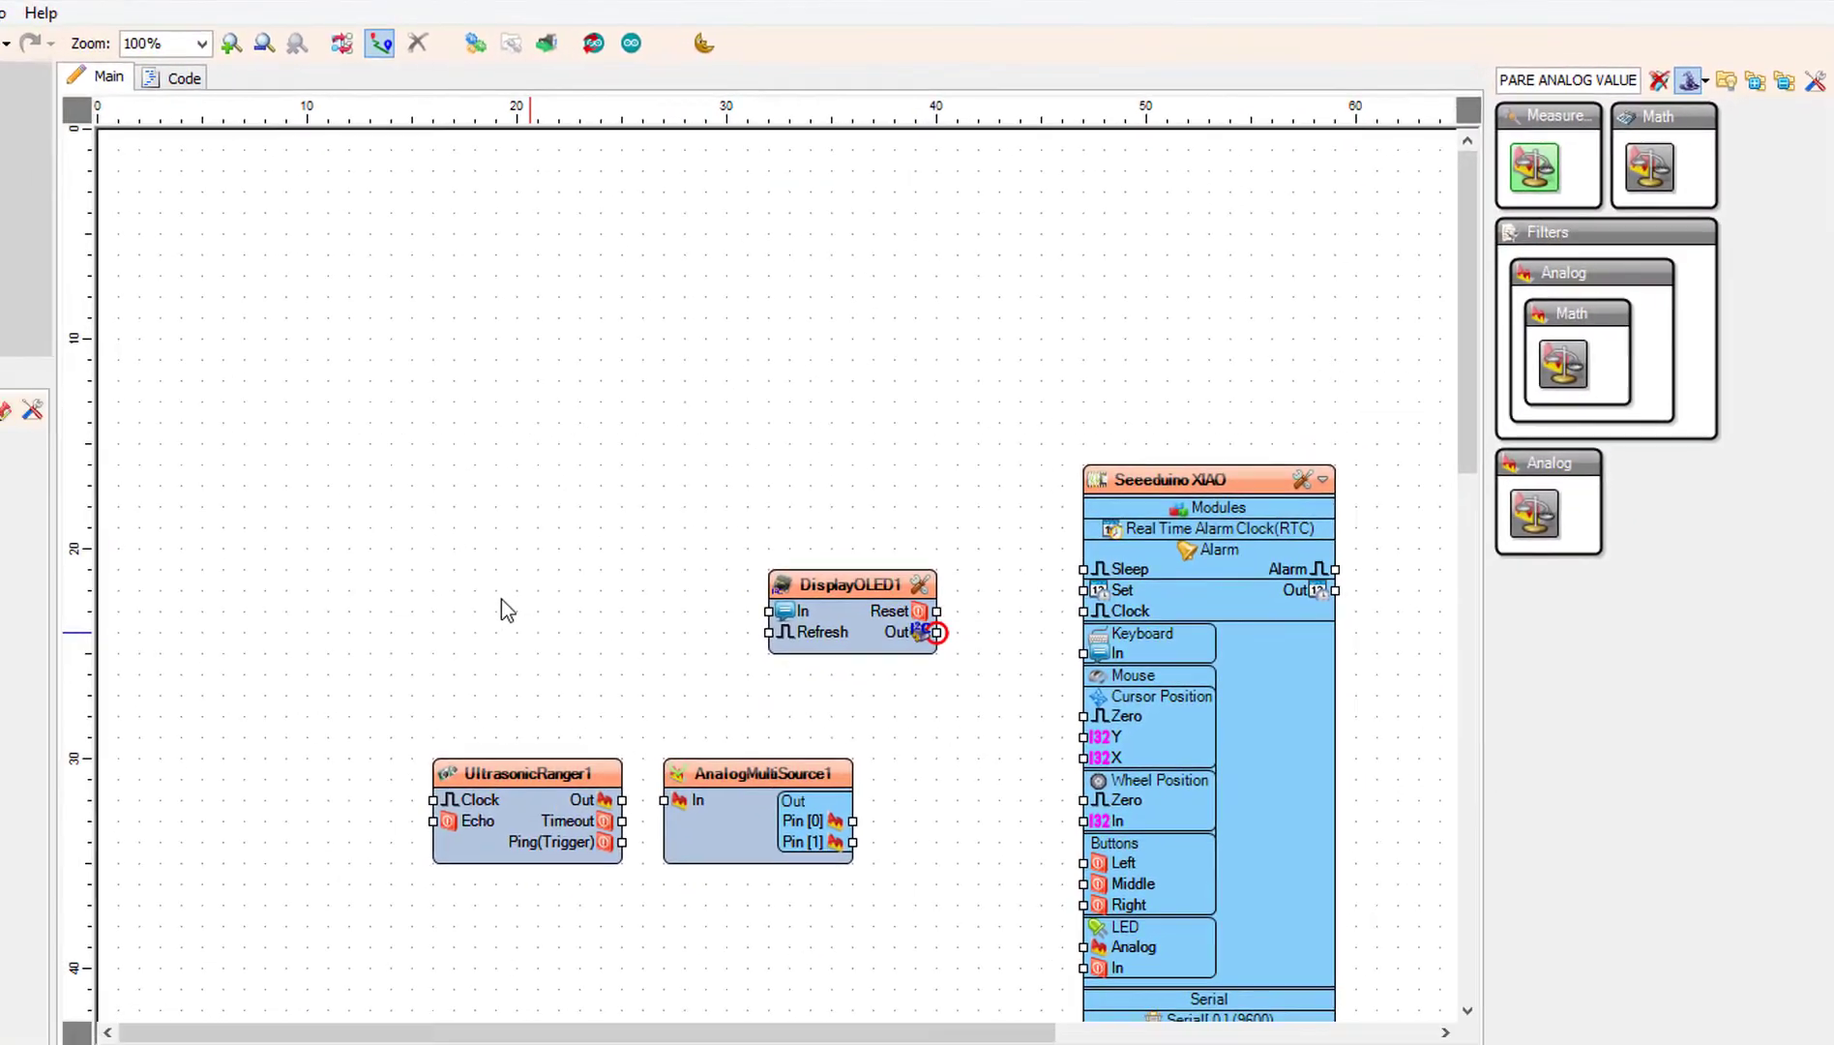
pyautogui.click(521, 590)
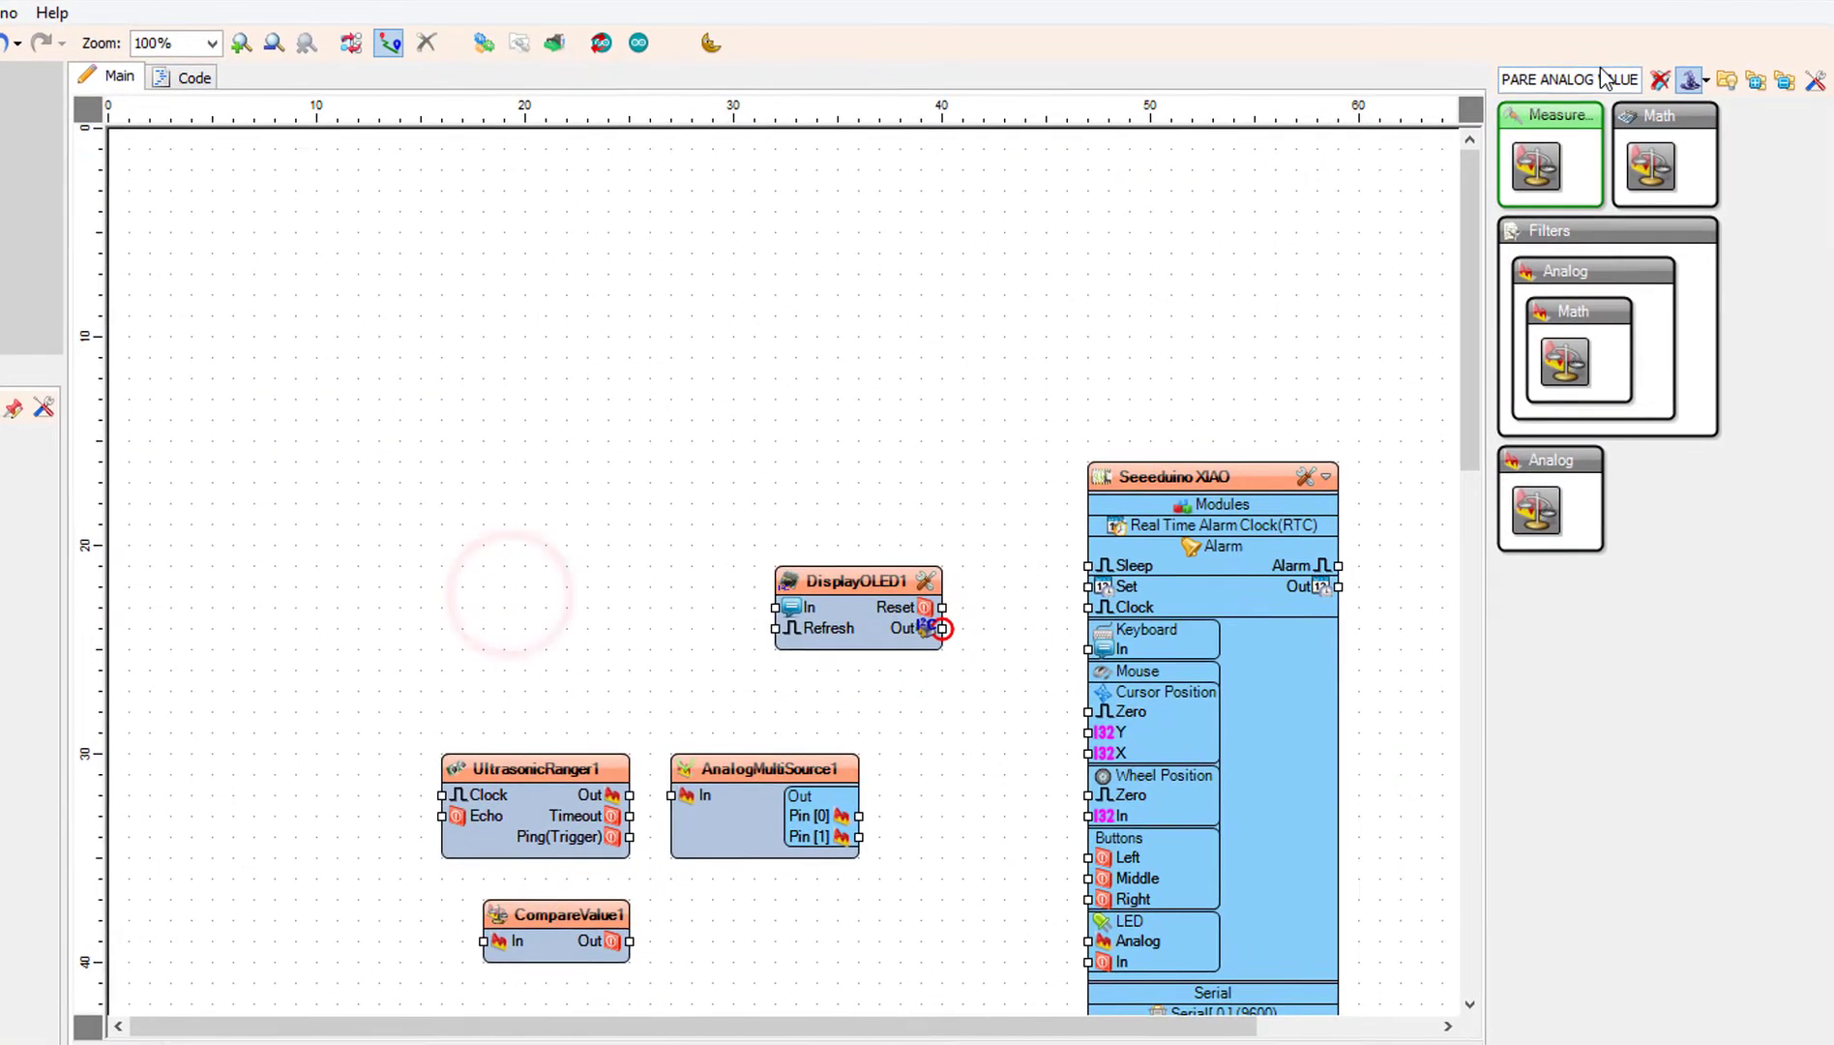
# Place a Play Frequency Tone component (PlayFrequency1) on the canvas.
pyautogui.click(1660, 79)
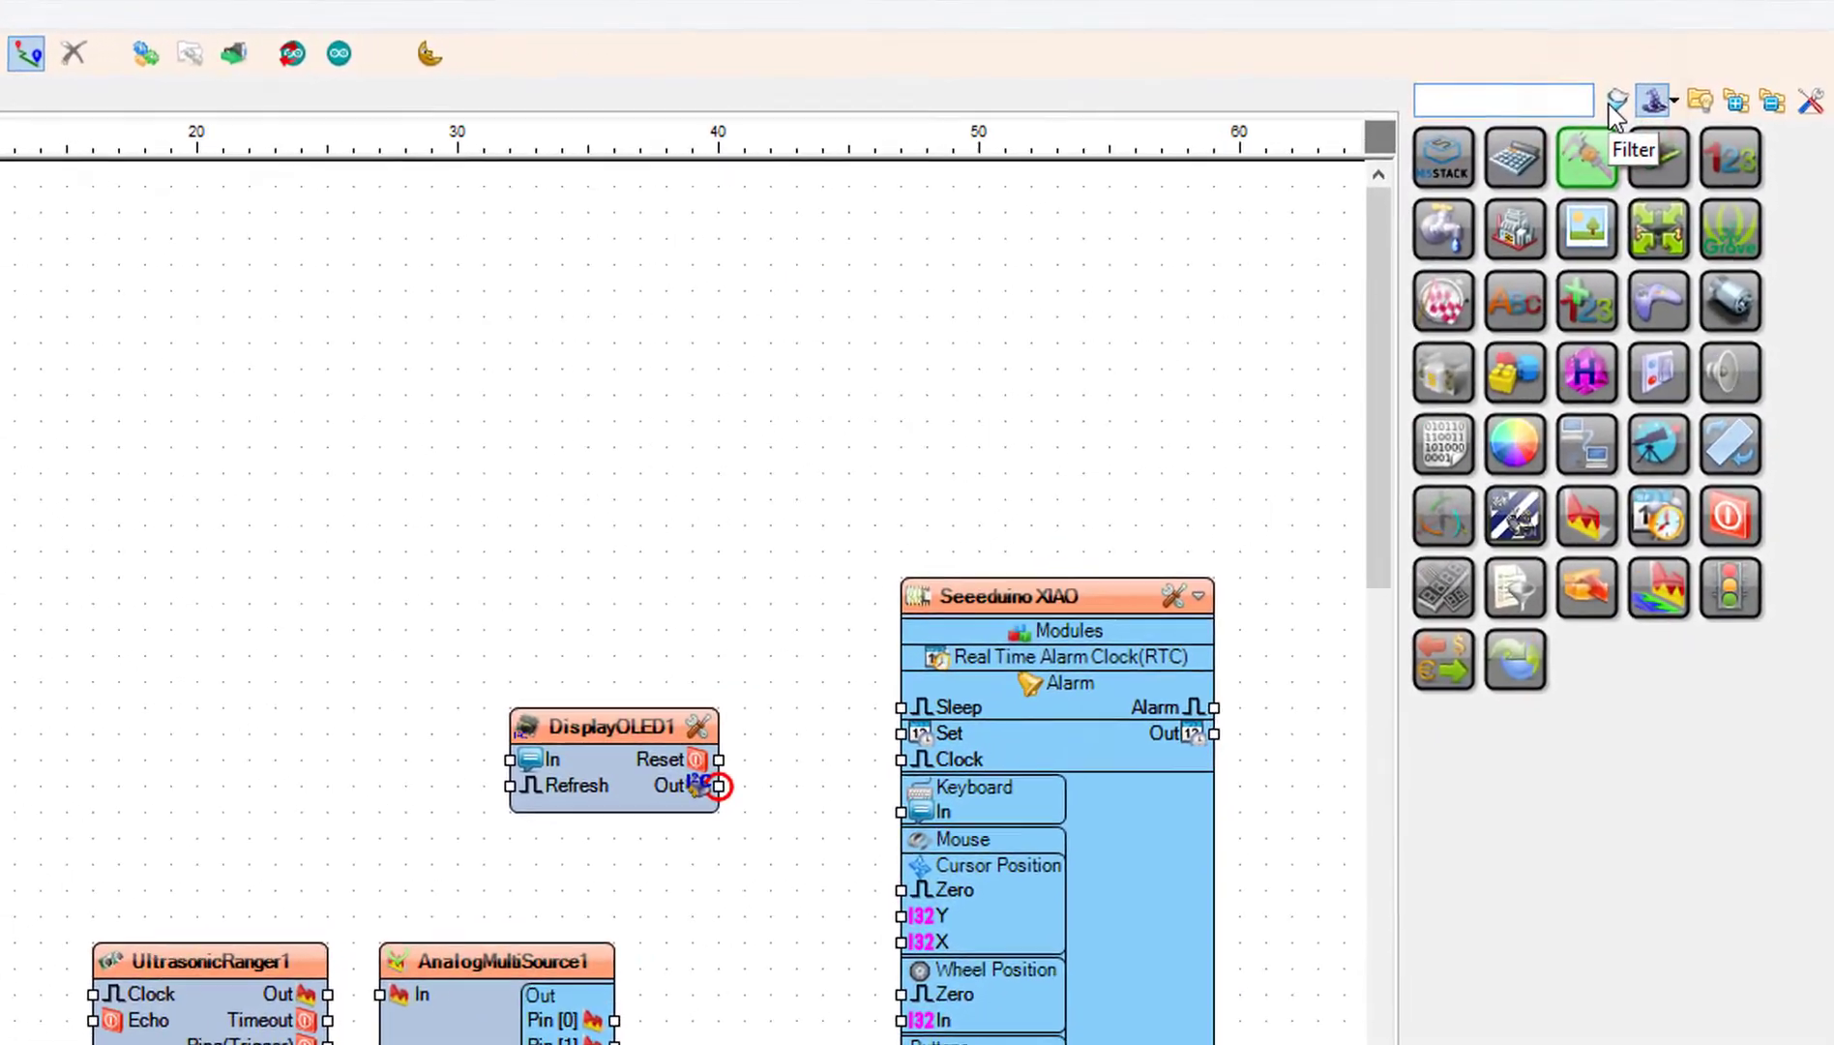
pyautogui.write('PL')
pyautogui.write('A')
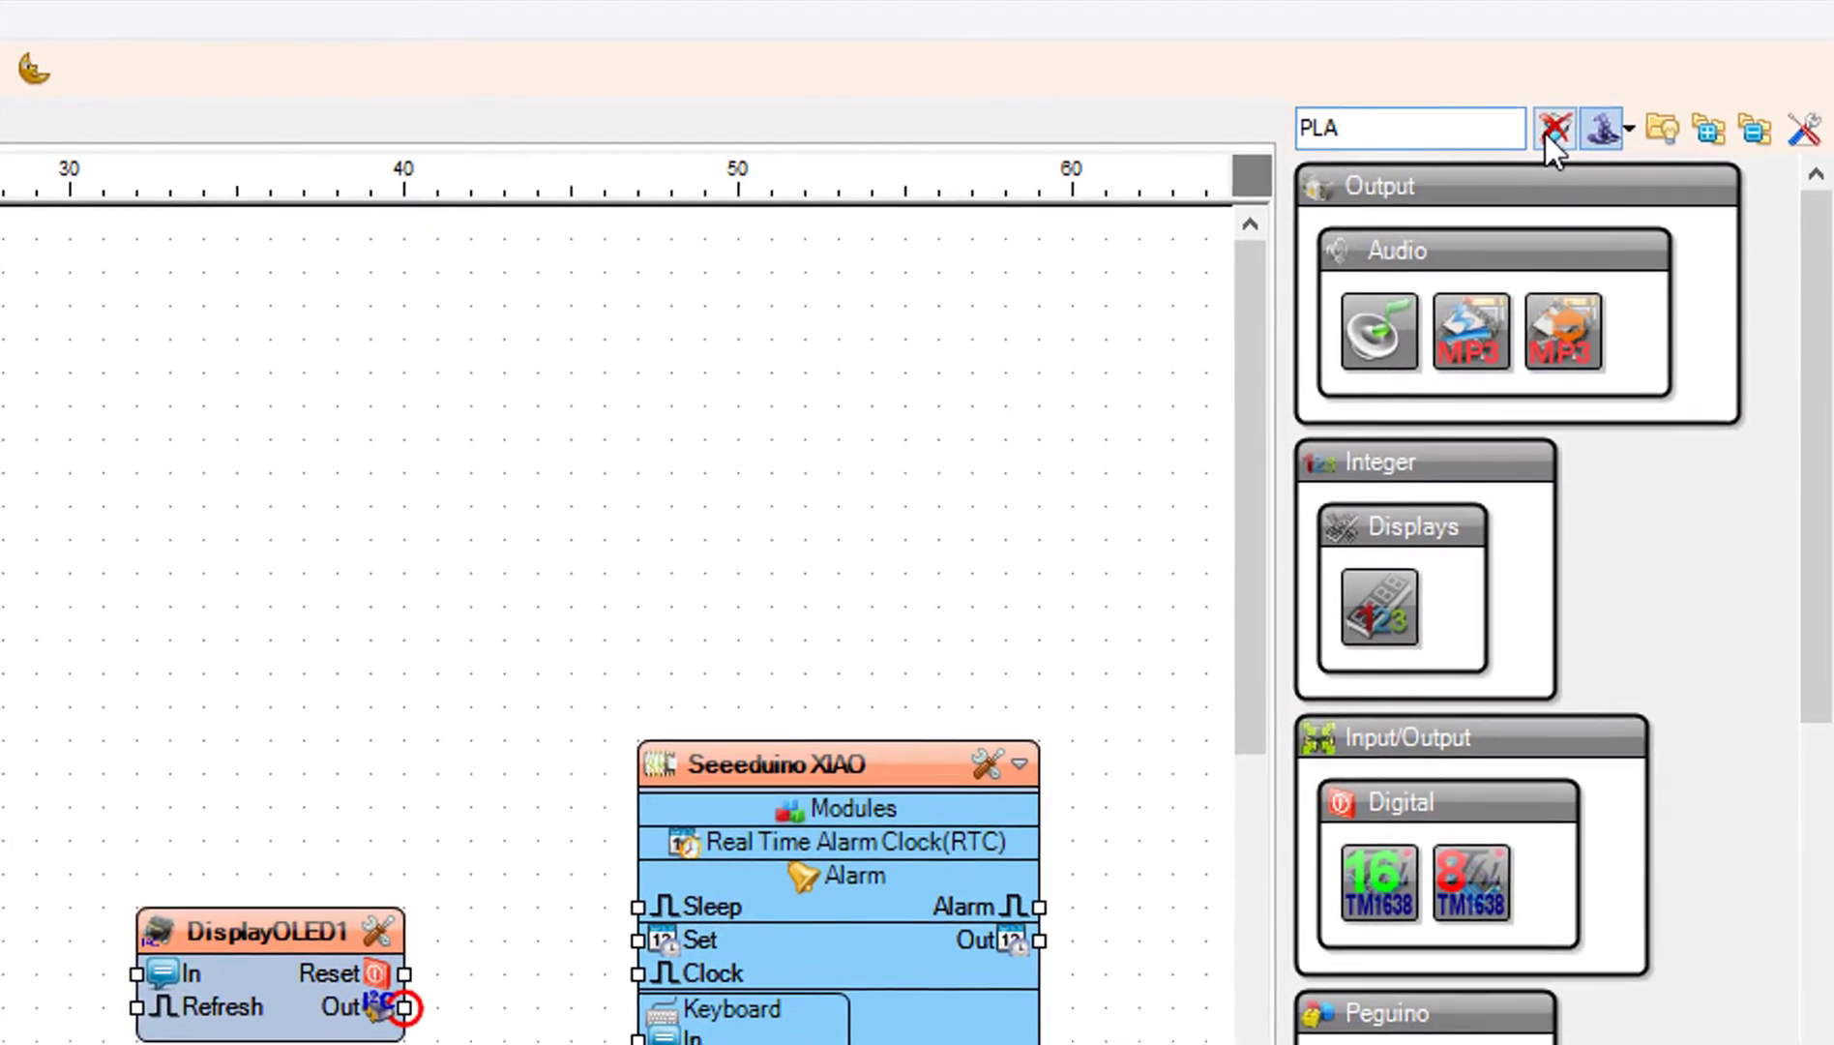
pyautogui.write('Y FREQUENCY TONE')
pyautogui.moveTo(1340, 272); pyautogui.dragTo(860, 1038)
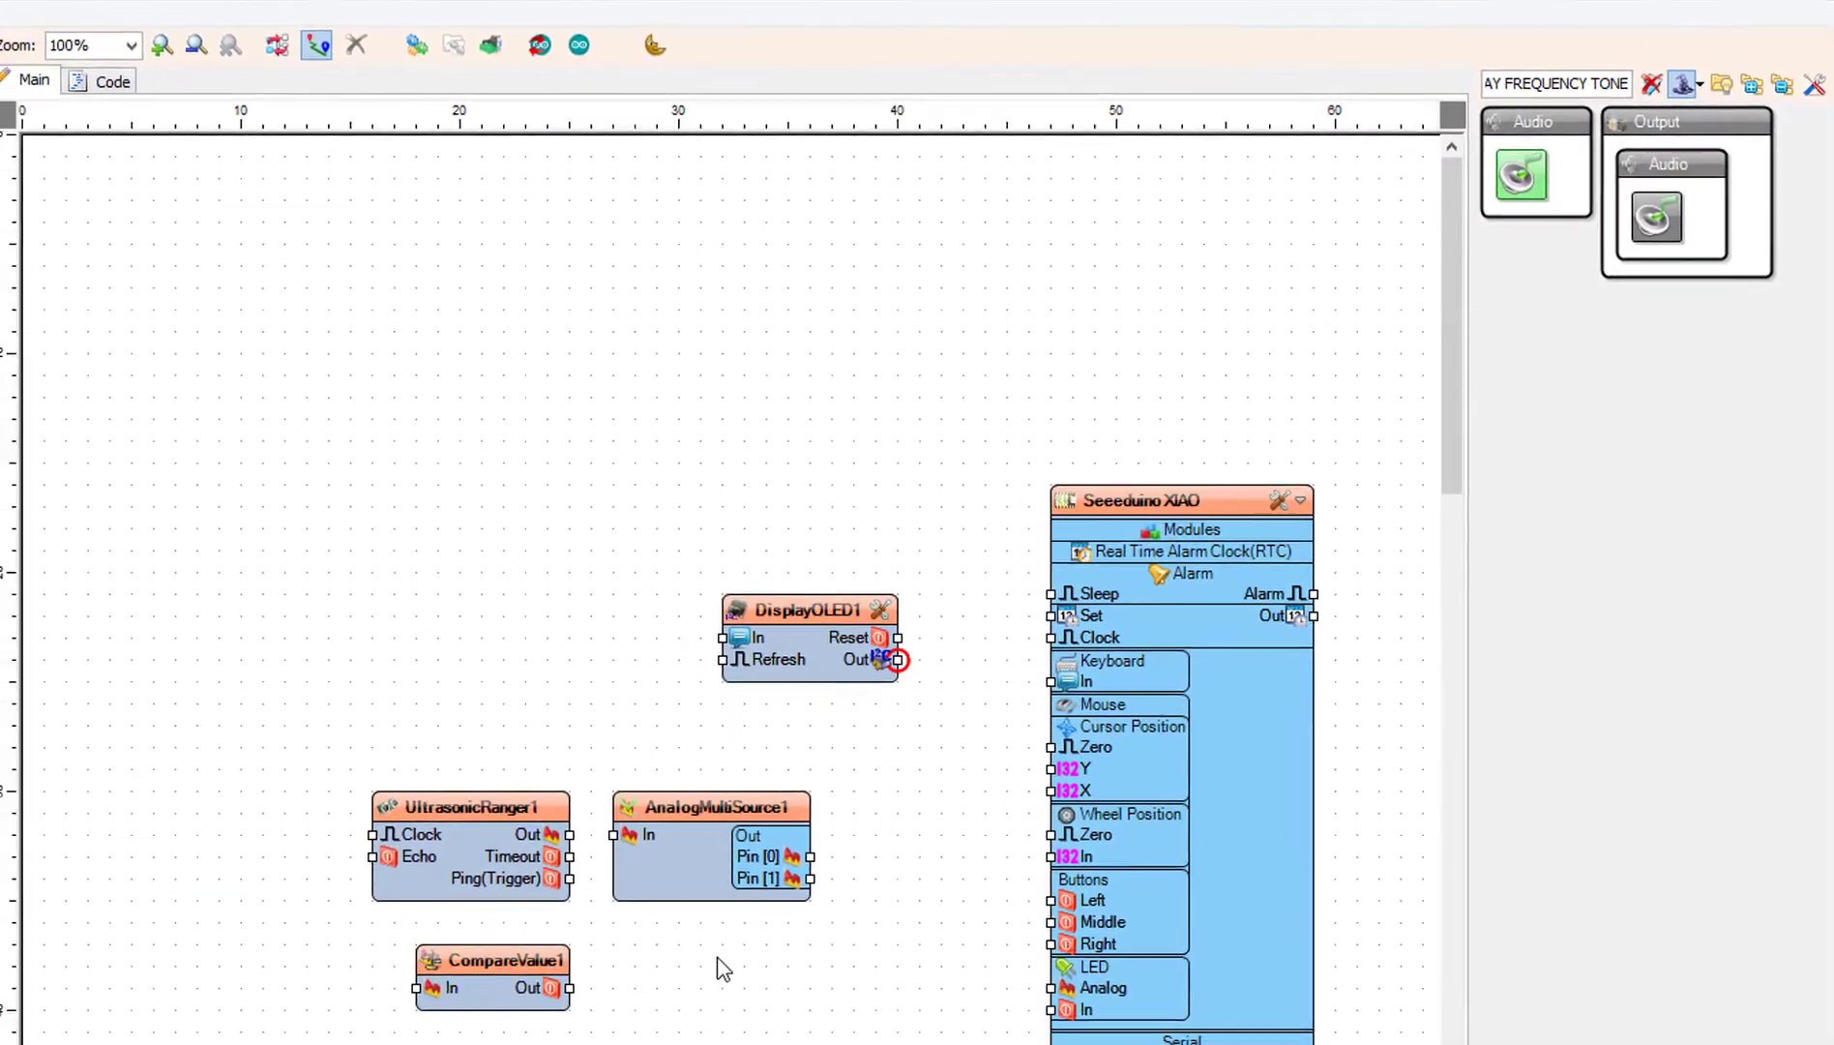
pyautogui.click(753, 928)
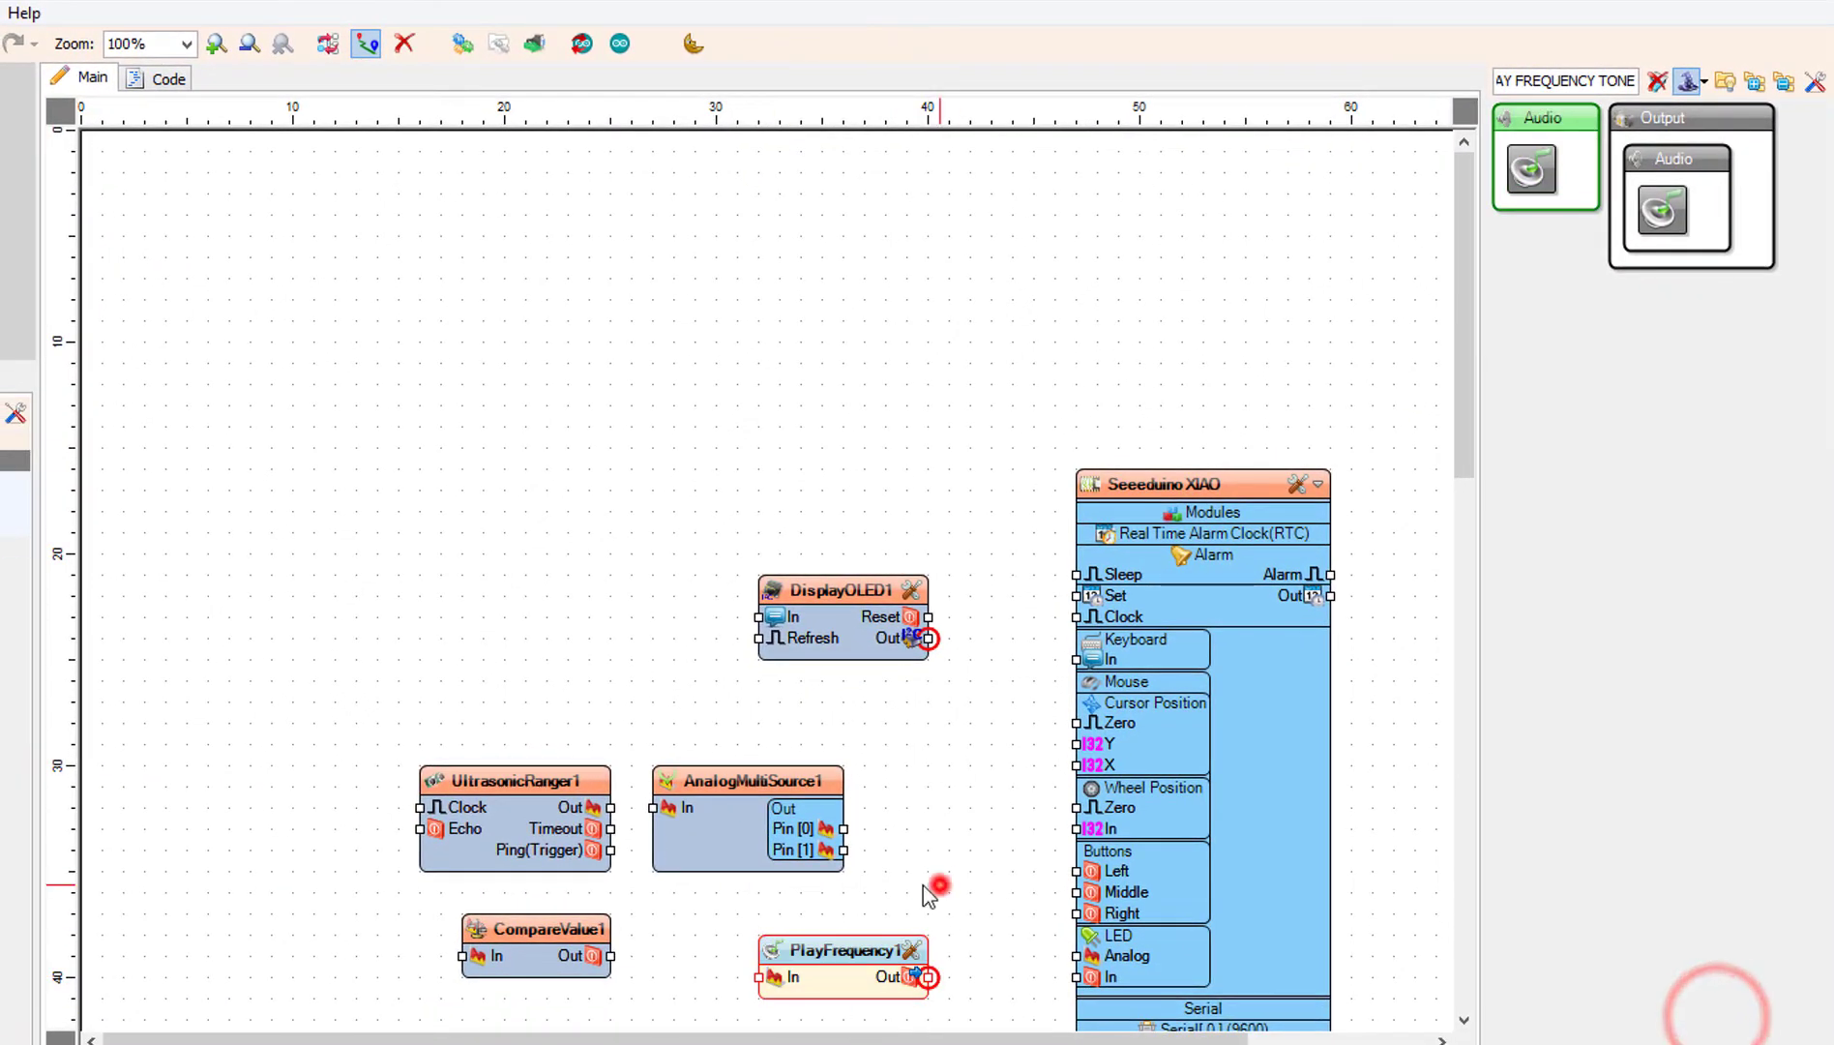
# Rearrange the ranger, multi source, OLED, compare and tone components into a tidier layout.
pyautogui.moveTo(365, 740); pyautogui.dragTo(369, 735)
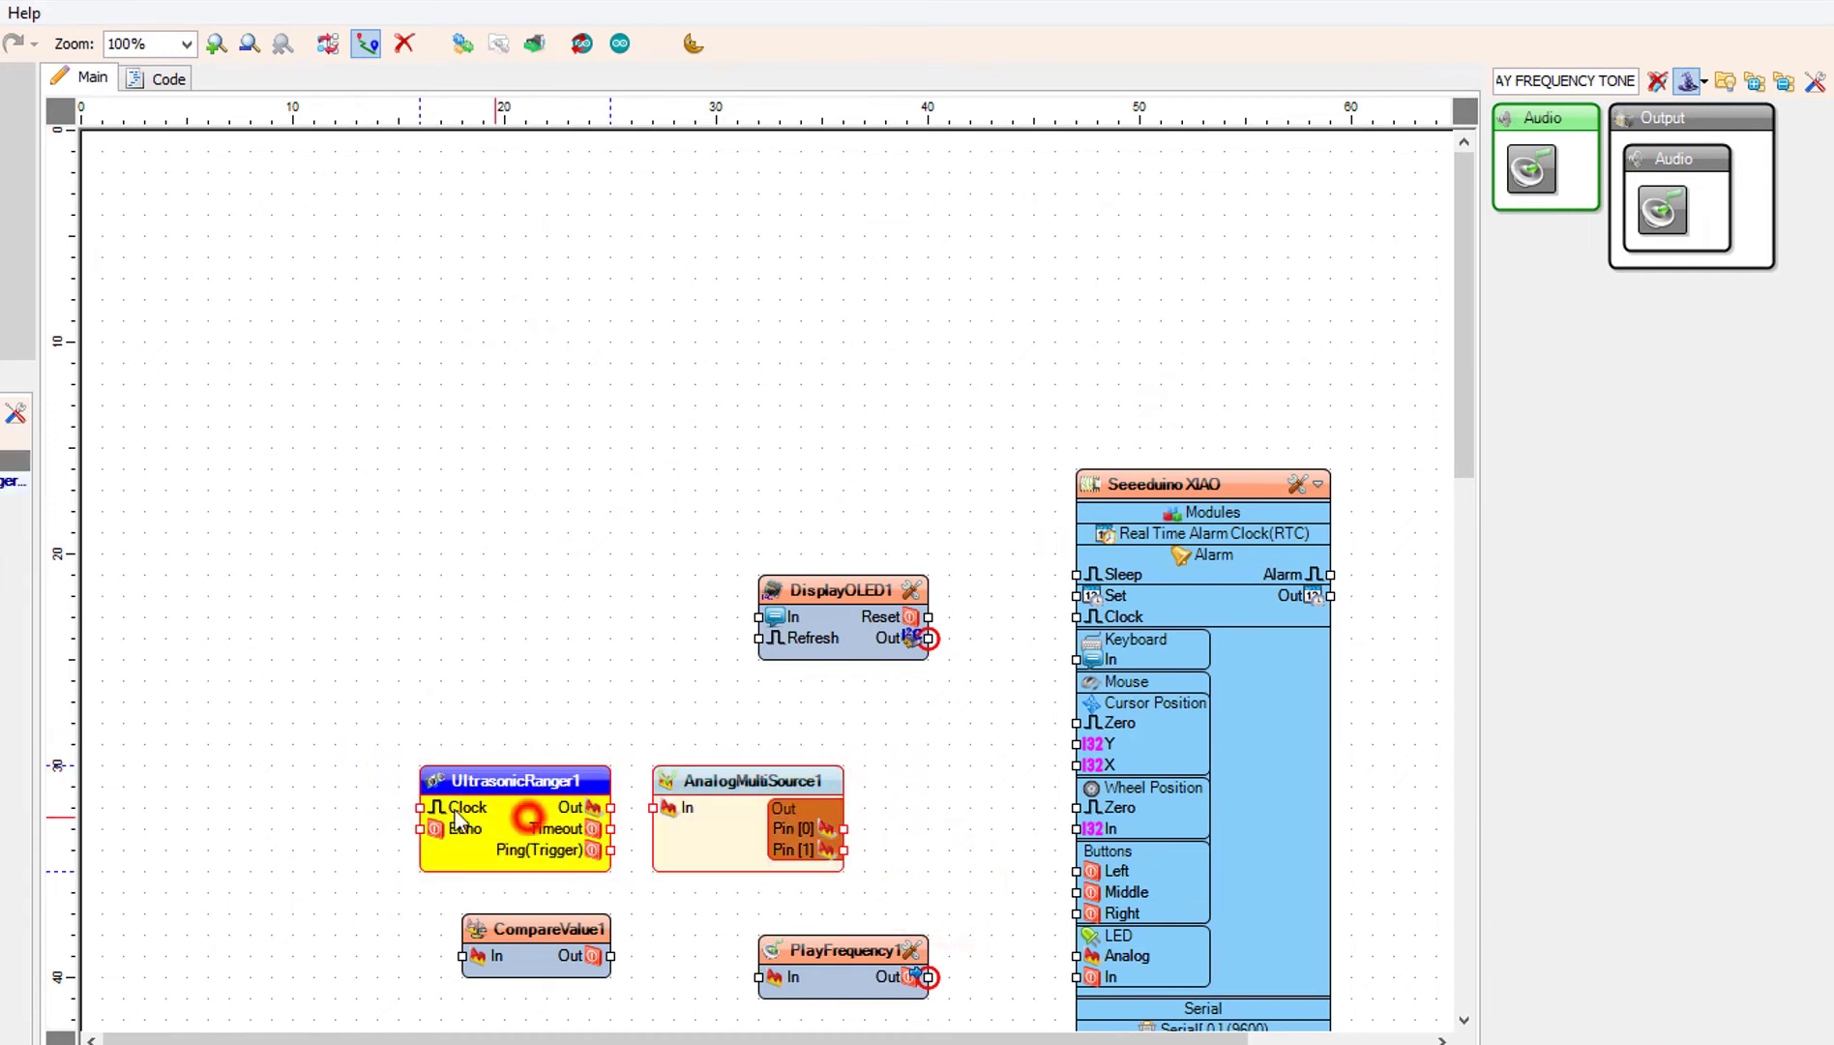
pyautogui.moveTo(456, 815); pyautogui.dragTo(223, 797)
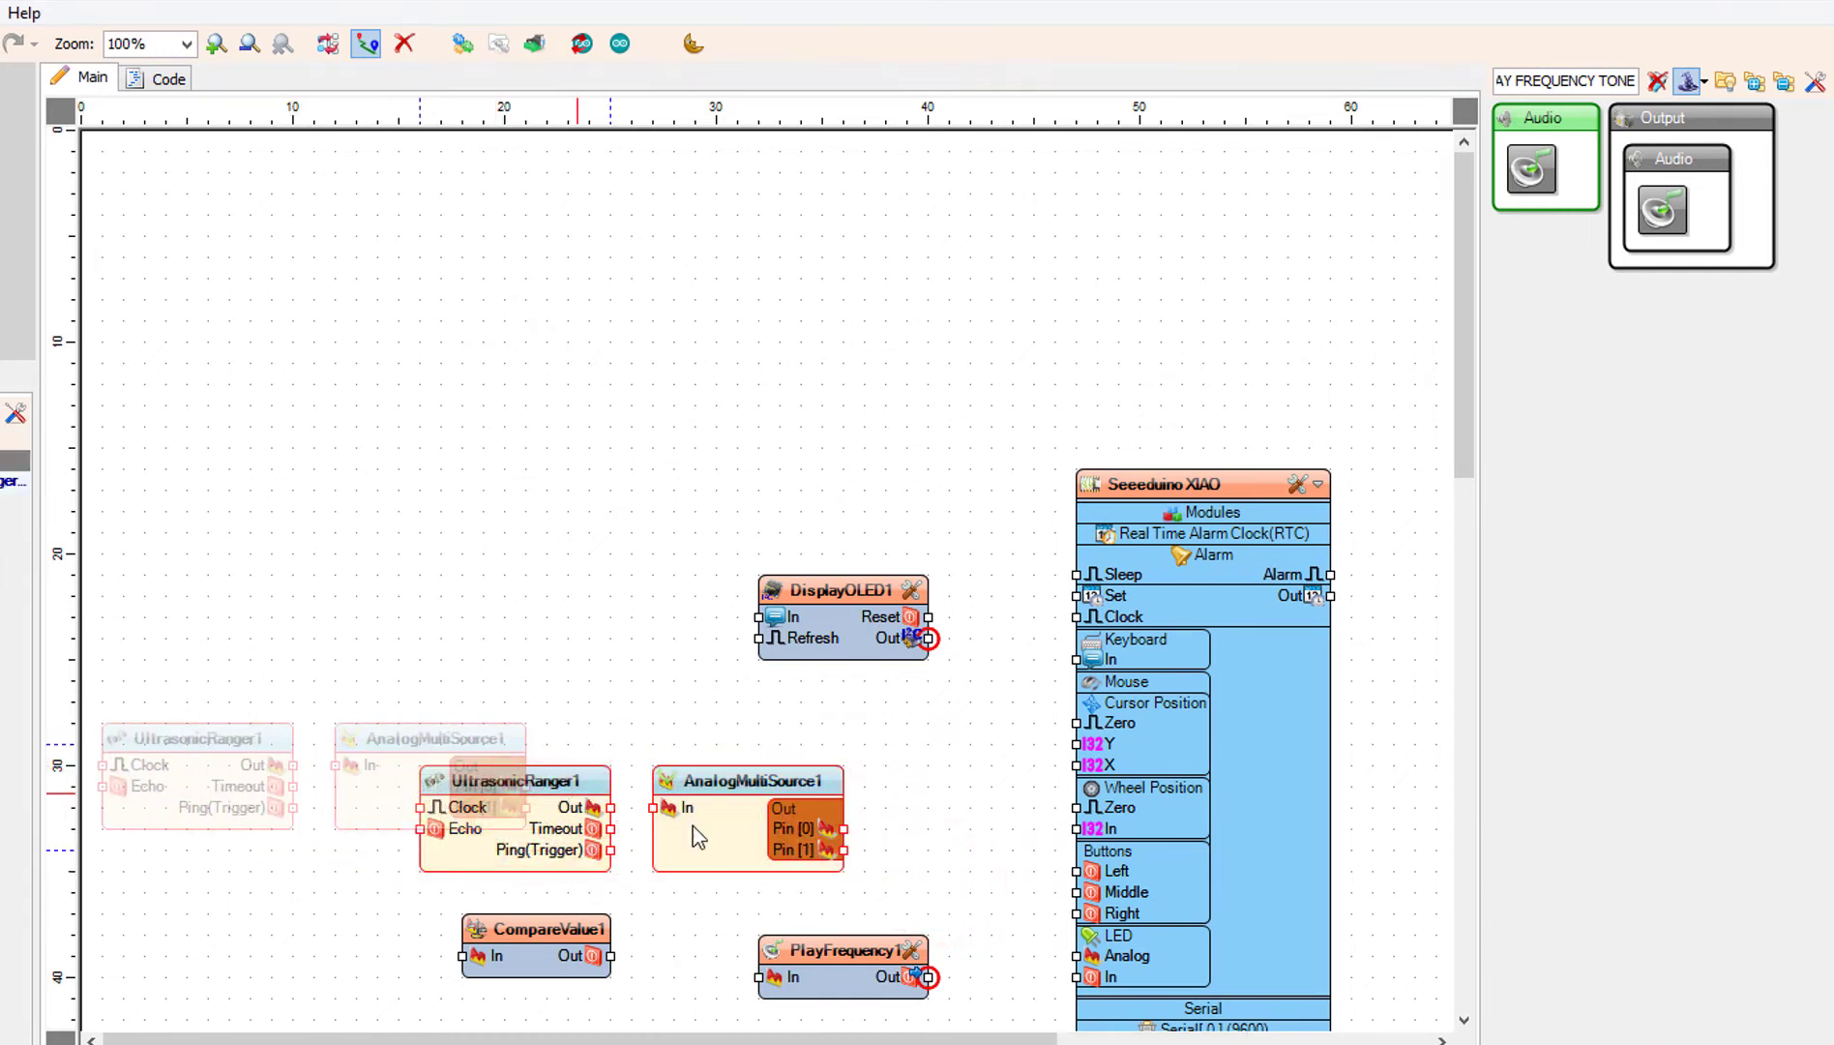
pyautogui.moveTo(692, 836); pyautogui.dragTo(655, 543)
pyautogui.click(660, 554)
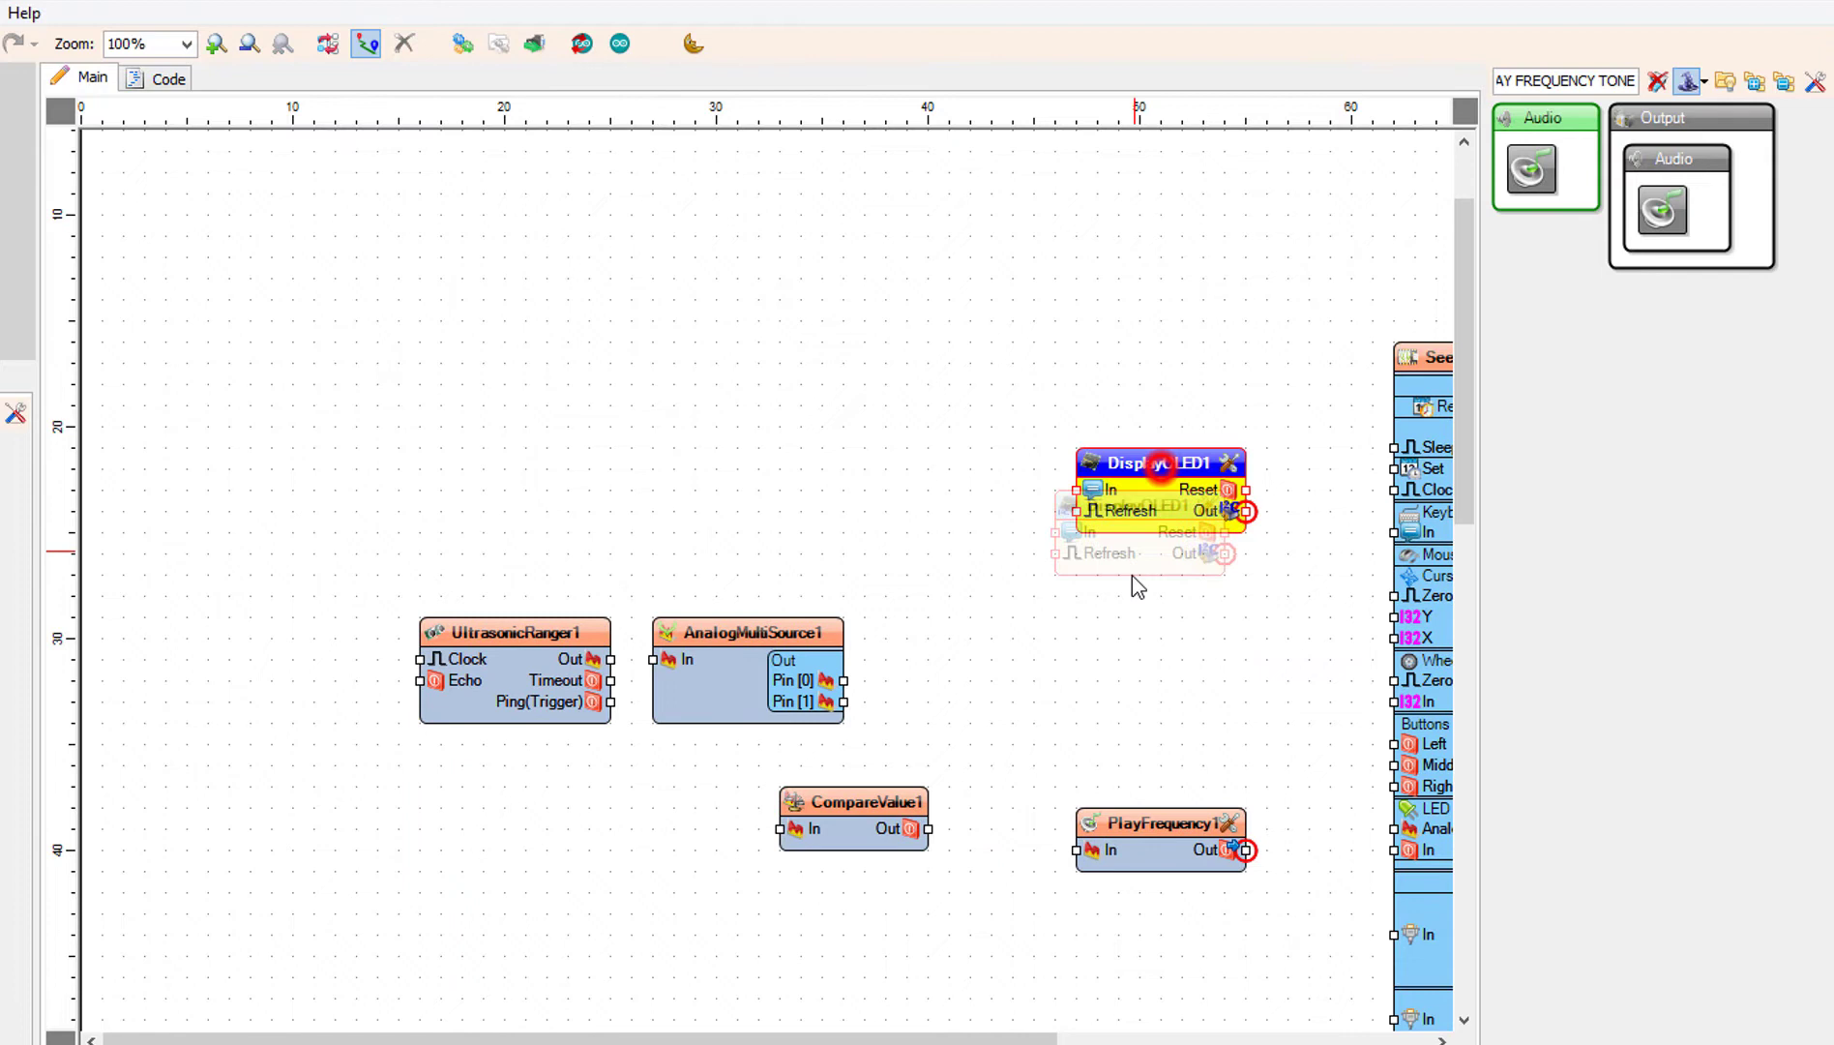
pyautogui.moveTo(1117, 651); pyautogui.dragTo(1117, 653)
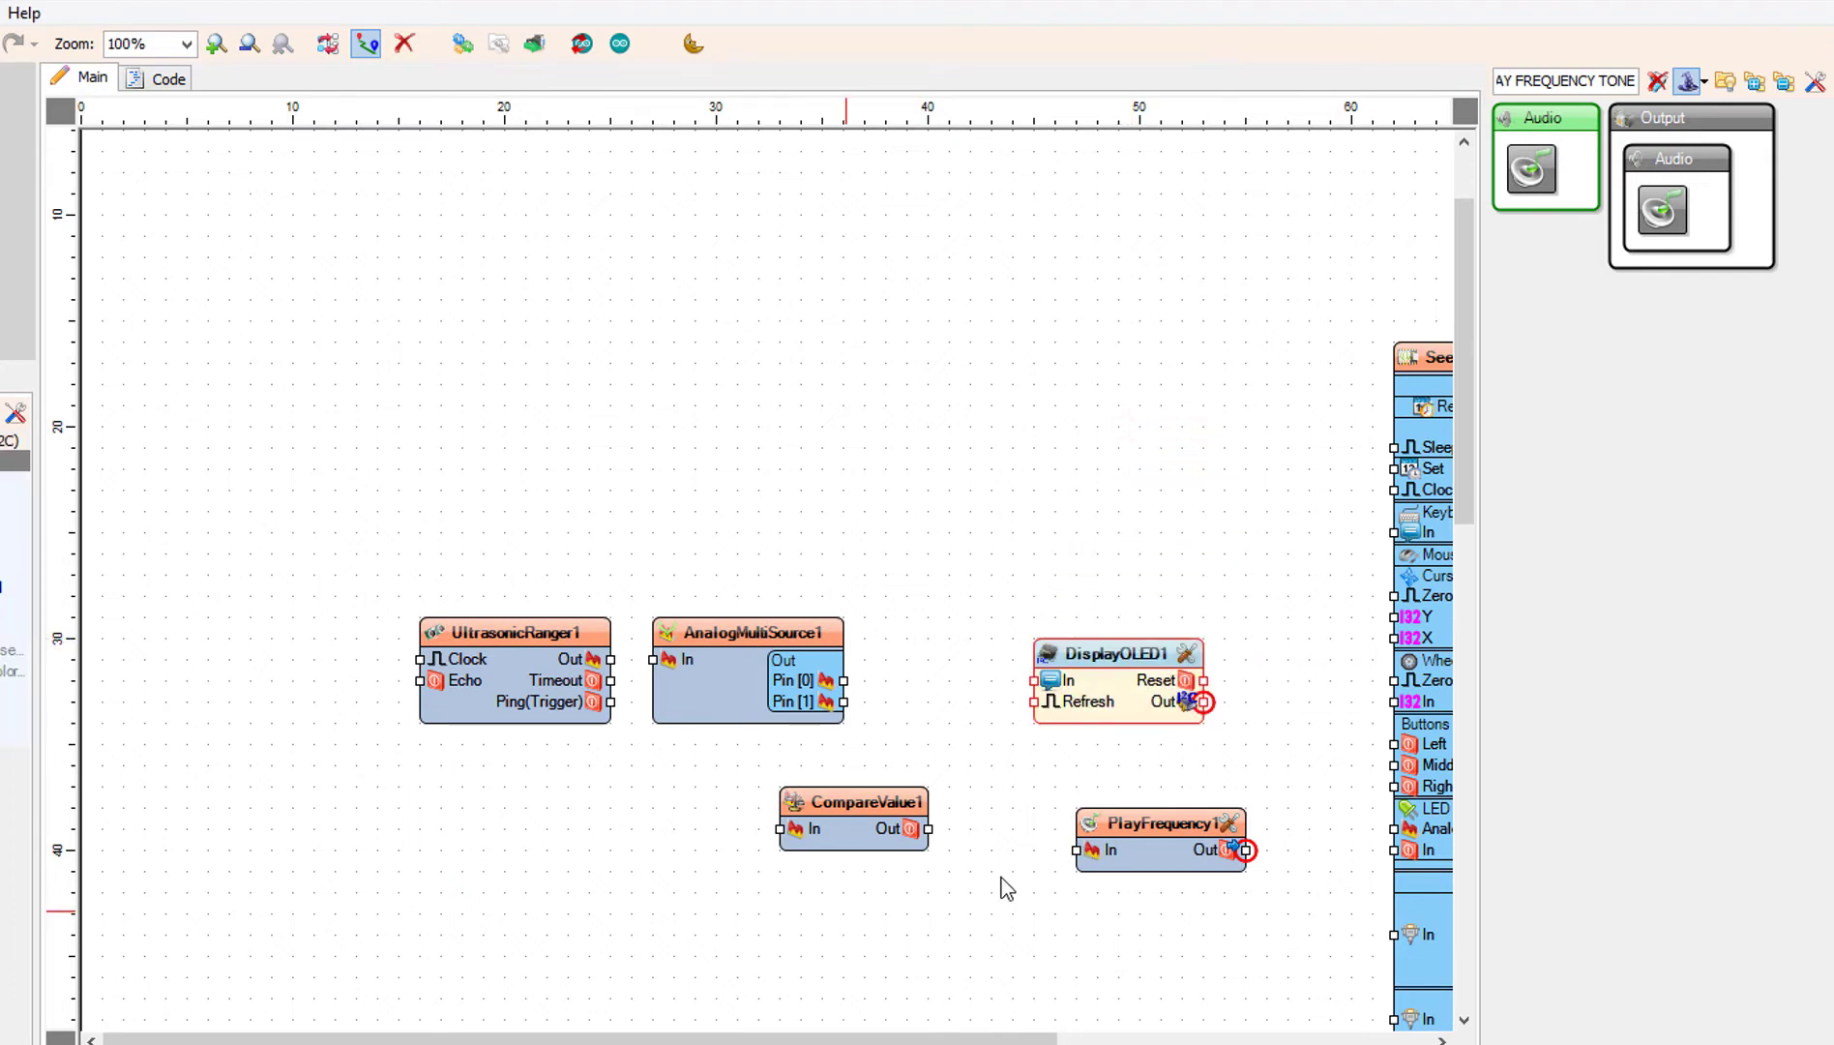
pyautogui.moveTo(703, 768); pyautogui.dragTo(706, 768)
pyautogui.moveTo(655, 853); pyautogui.dragTo(517, 889)
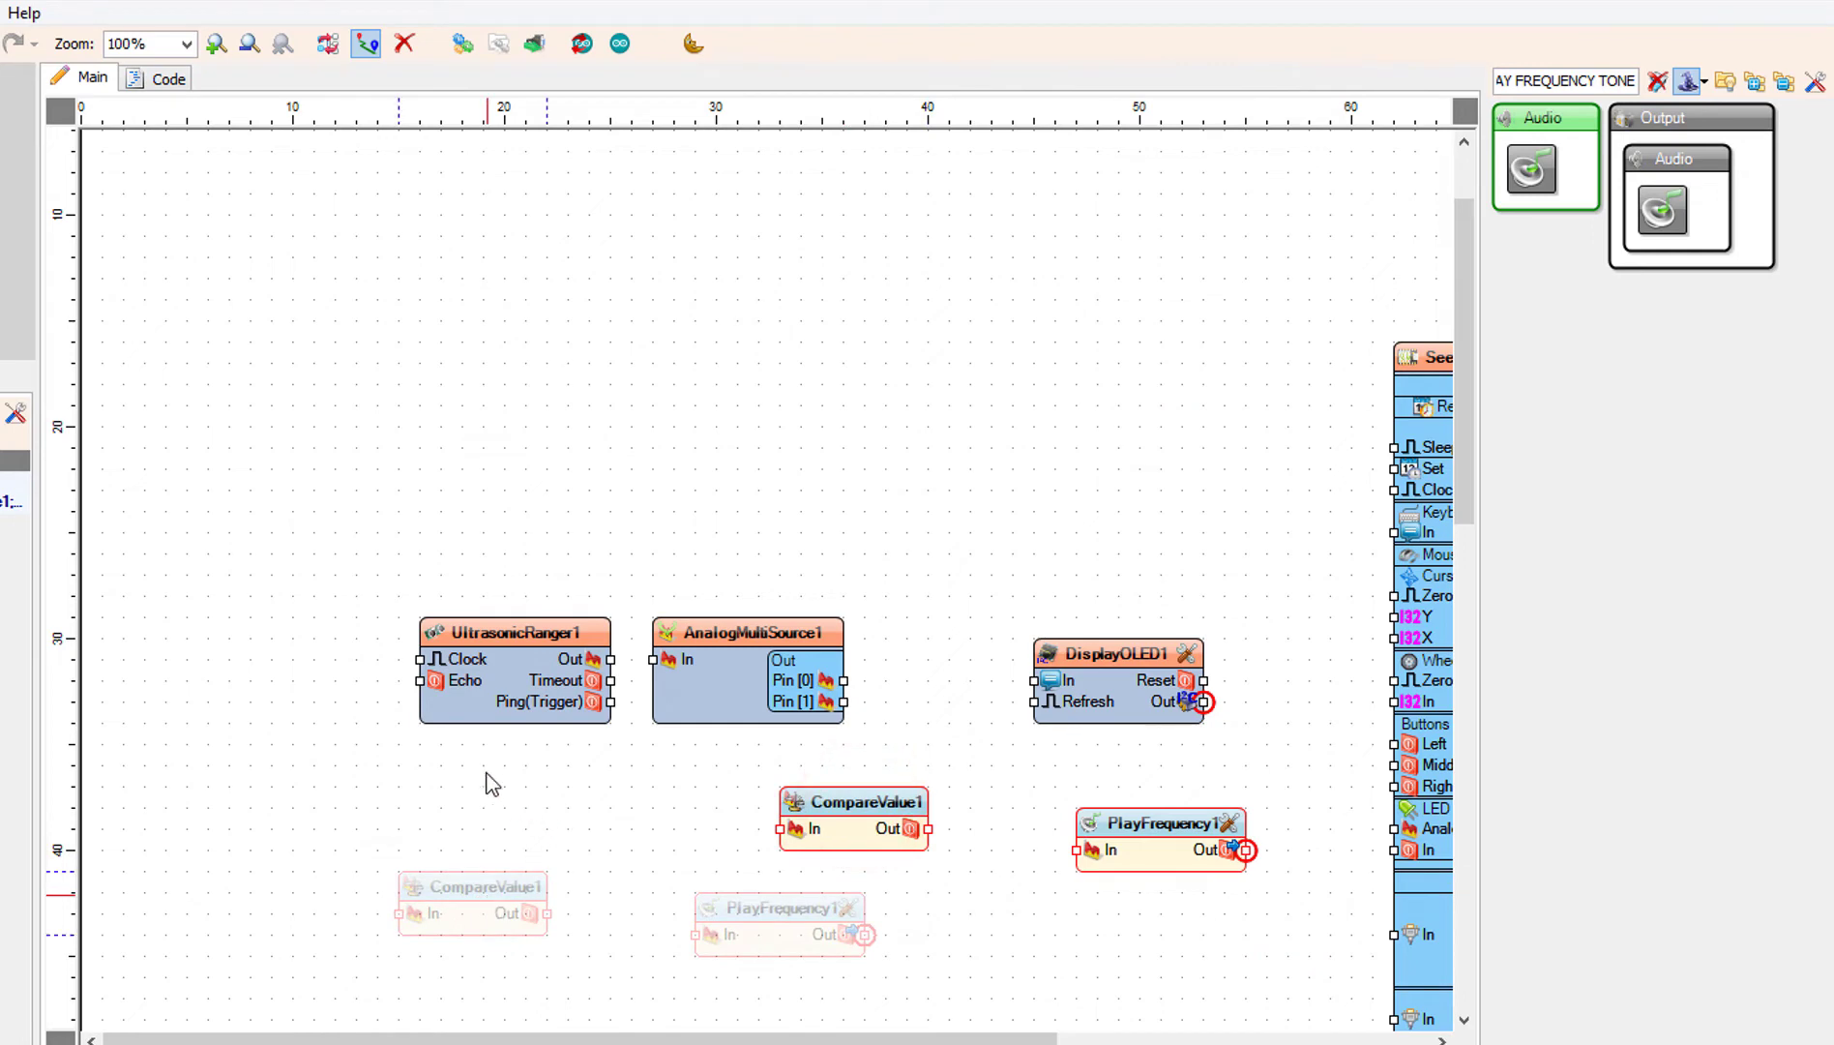
pyautogui.moveTo(485, 782); pyautogui.dragTo(485, 783)
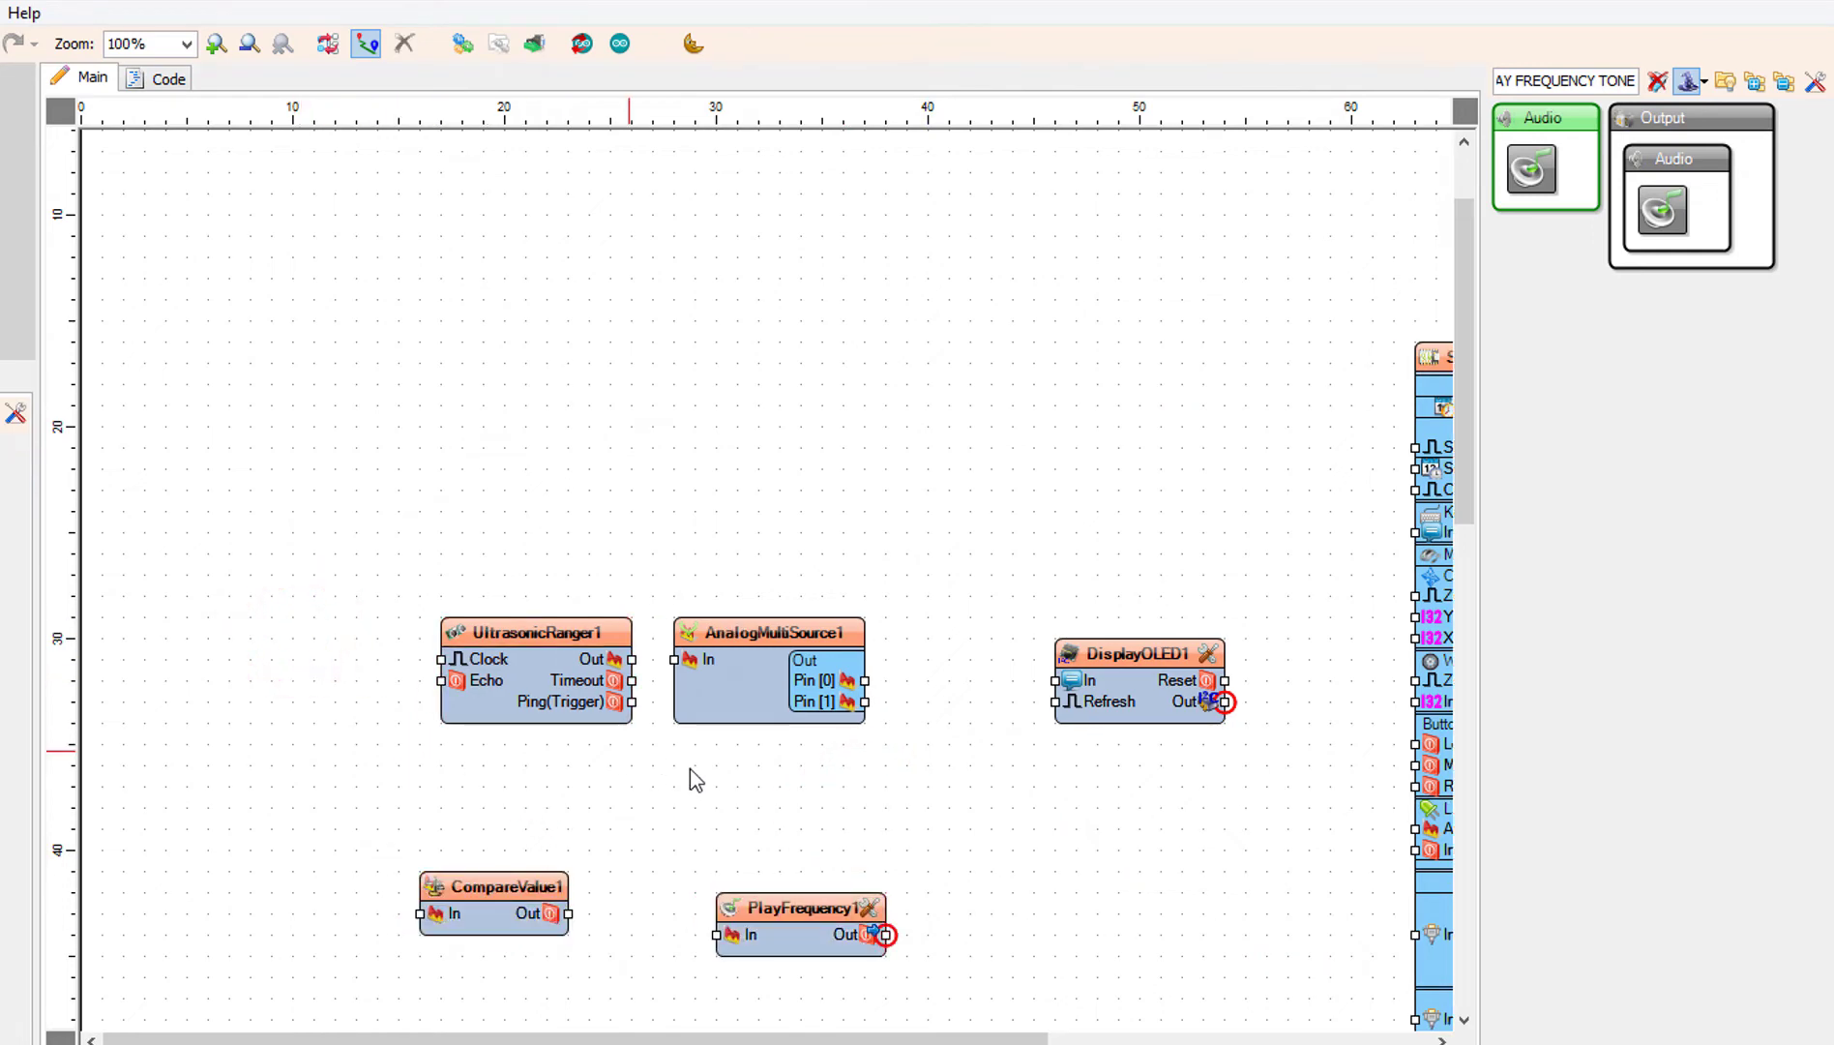
# Set AnalogMultiSource1's Output Pins to 3.
pyautogui.click(797, 684)
pyautogui.click(212, 496)
pyautogui.write('3')
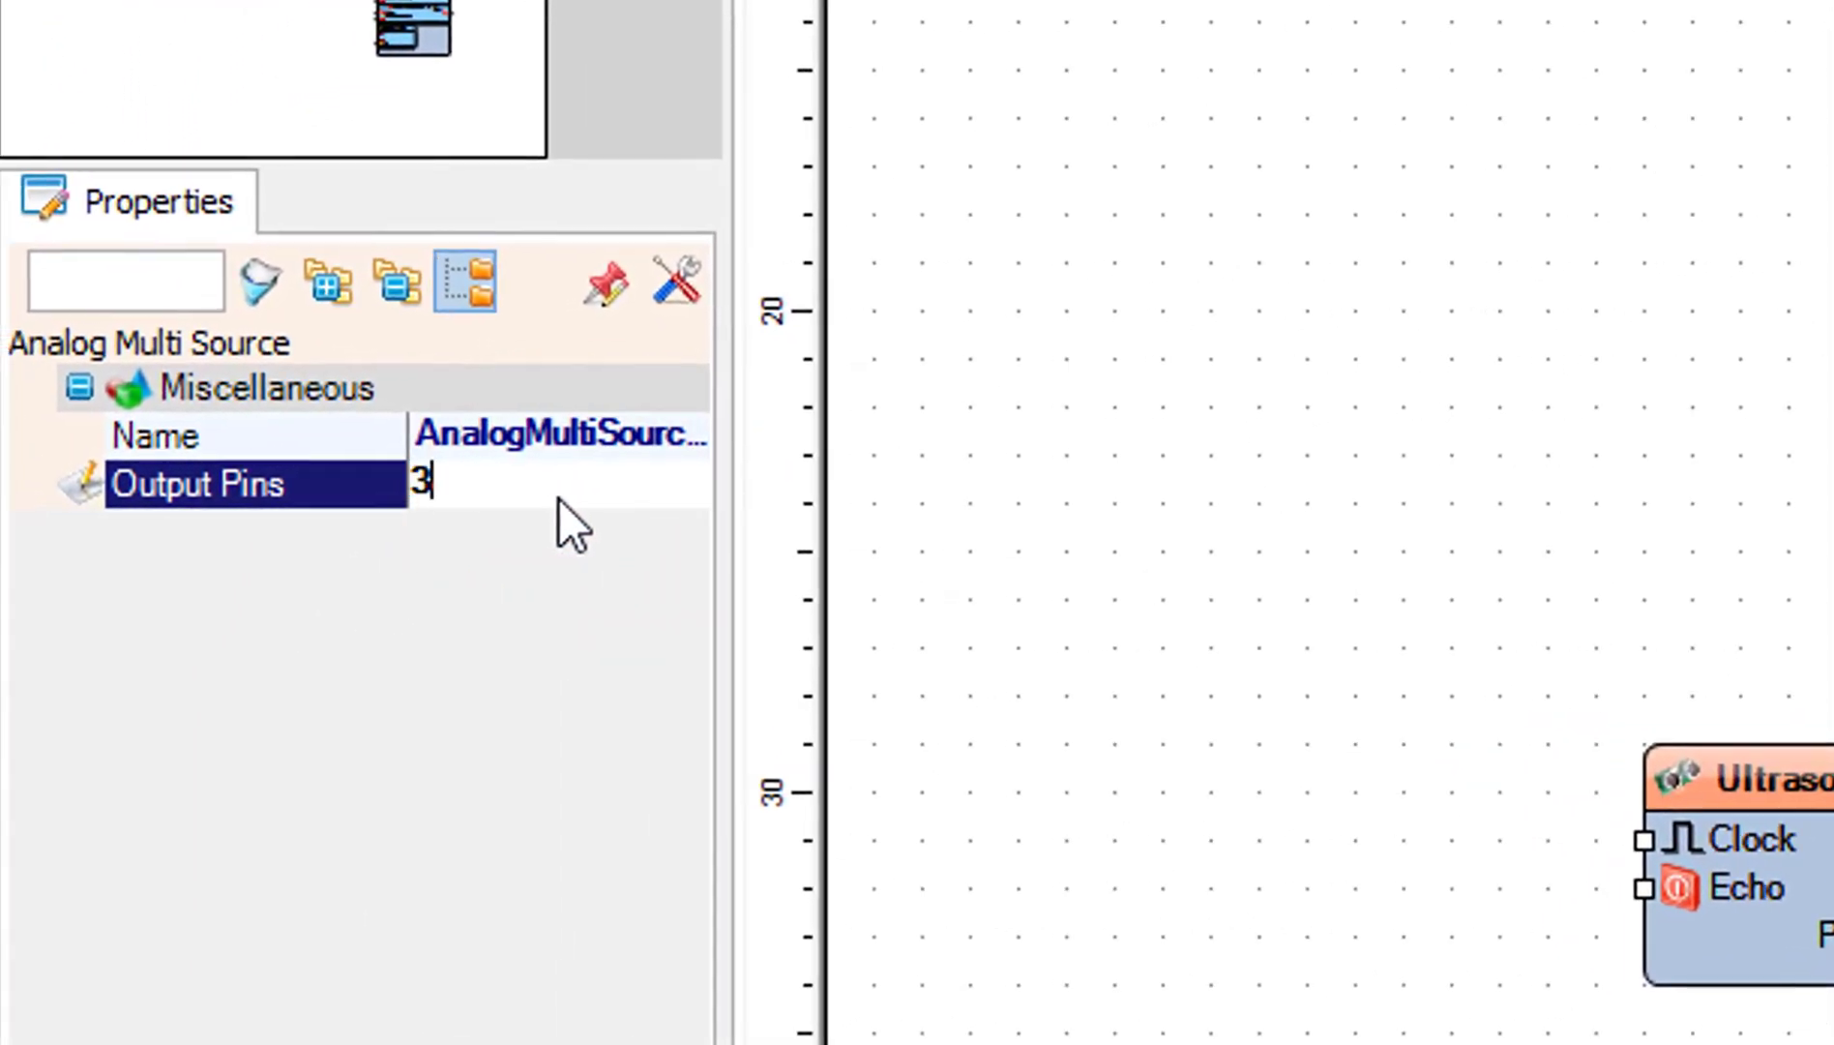
pyautogui.press('Return')
pyautogui.click(932, 708)
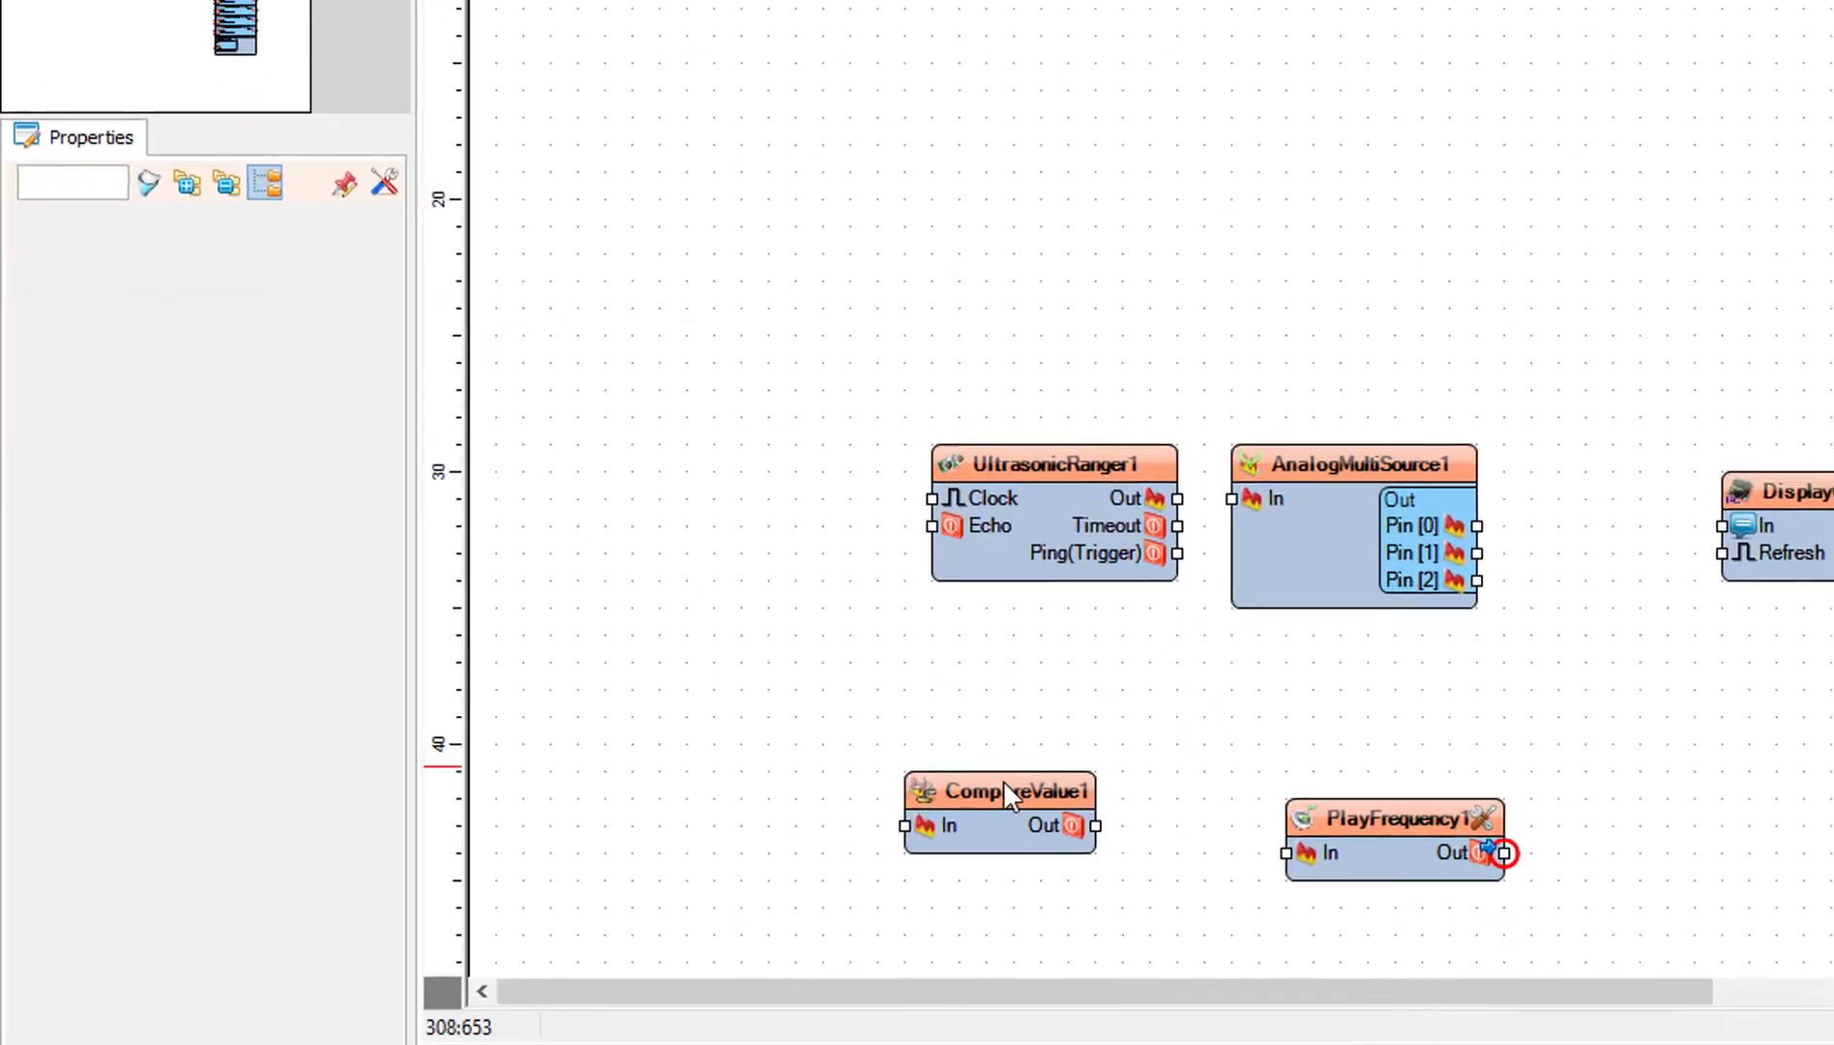
# Set CompareValue1's Compare Type to ctSmaller with a Value of 5.
pyautogui.click(1003, 791)
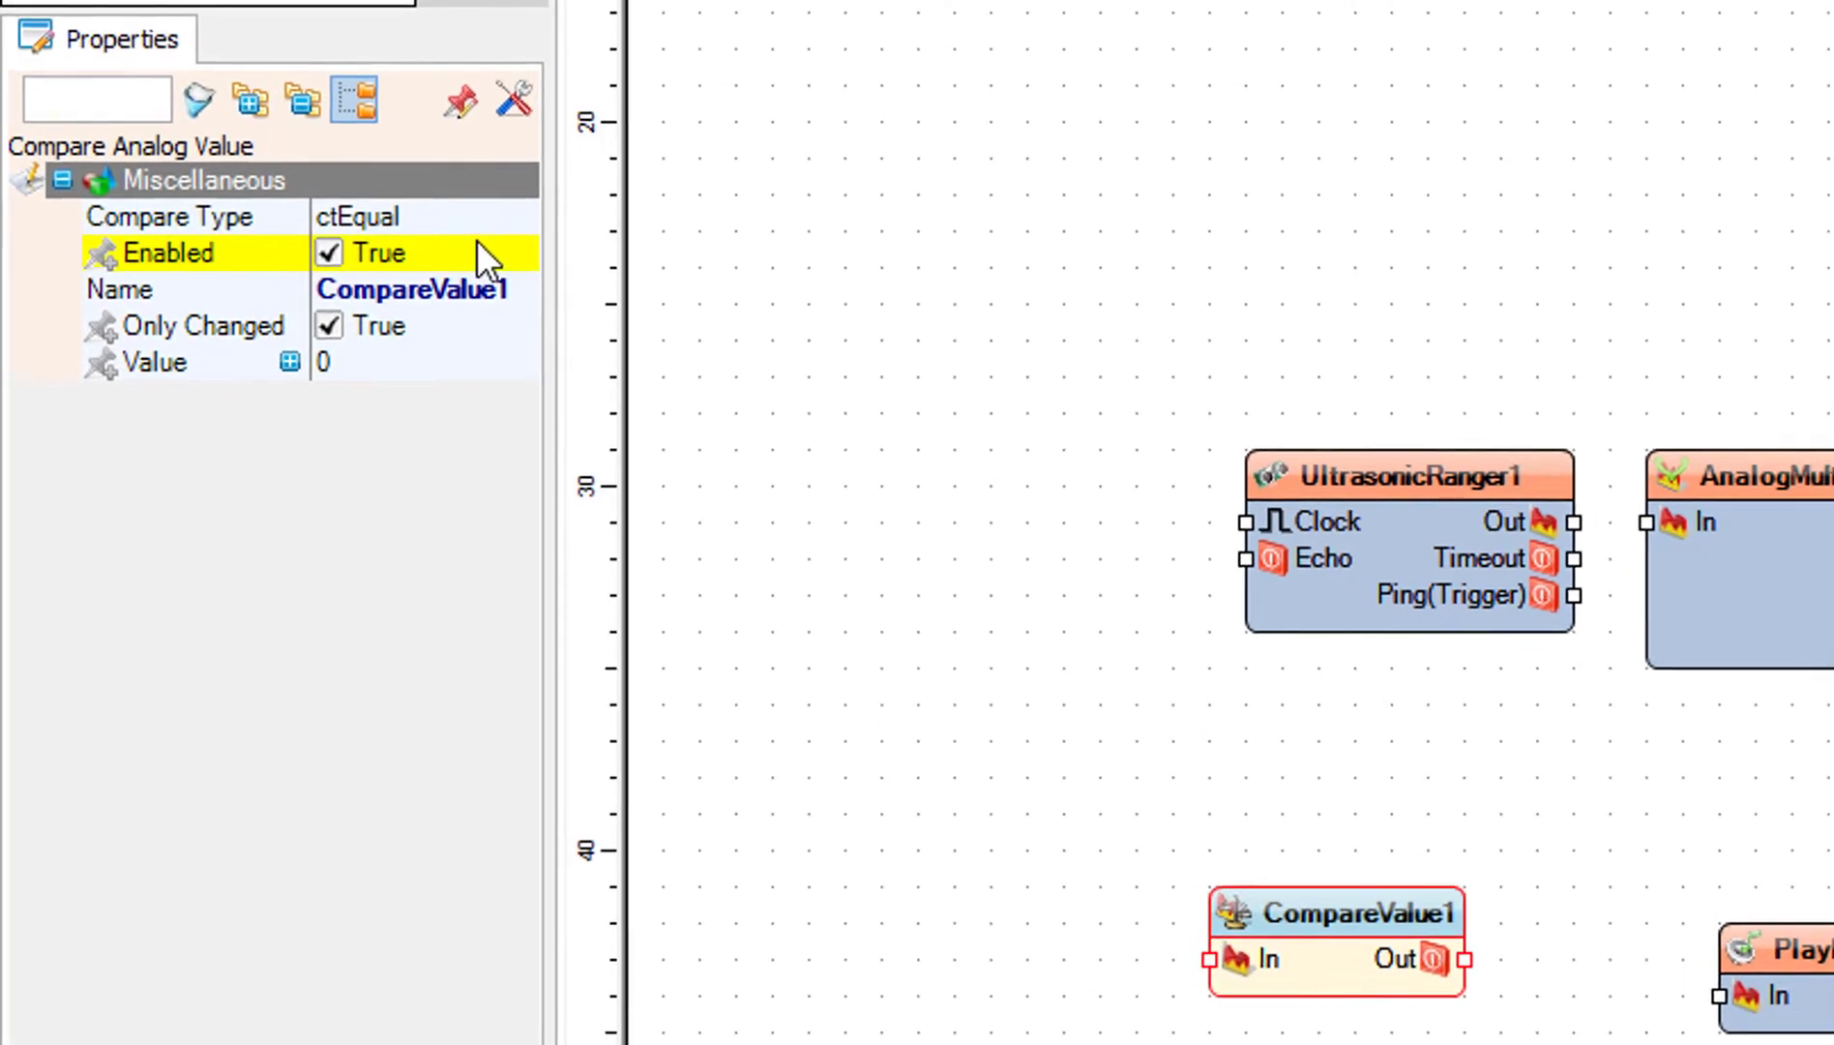
pyautogui.click(476, 214)
pyautogui.click(479, 215)
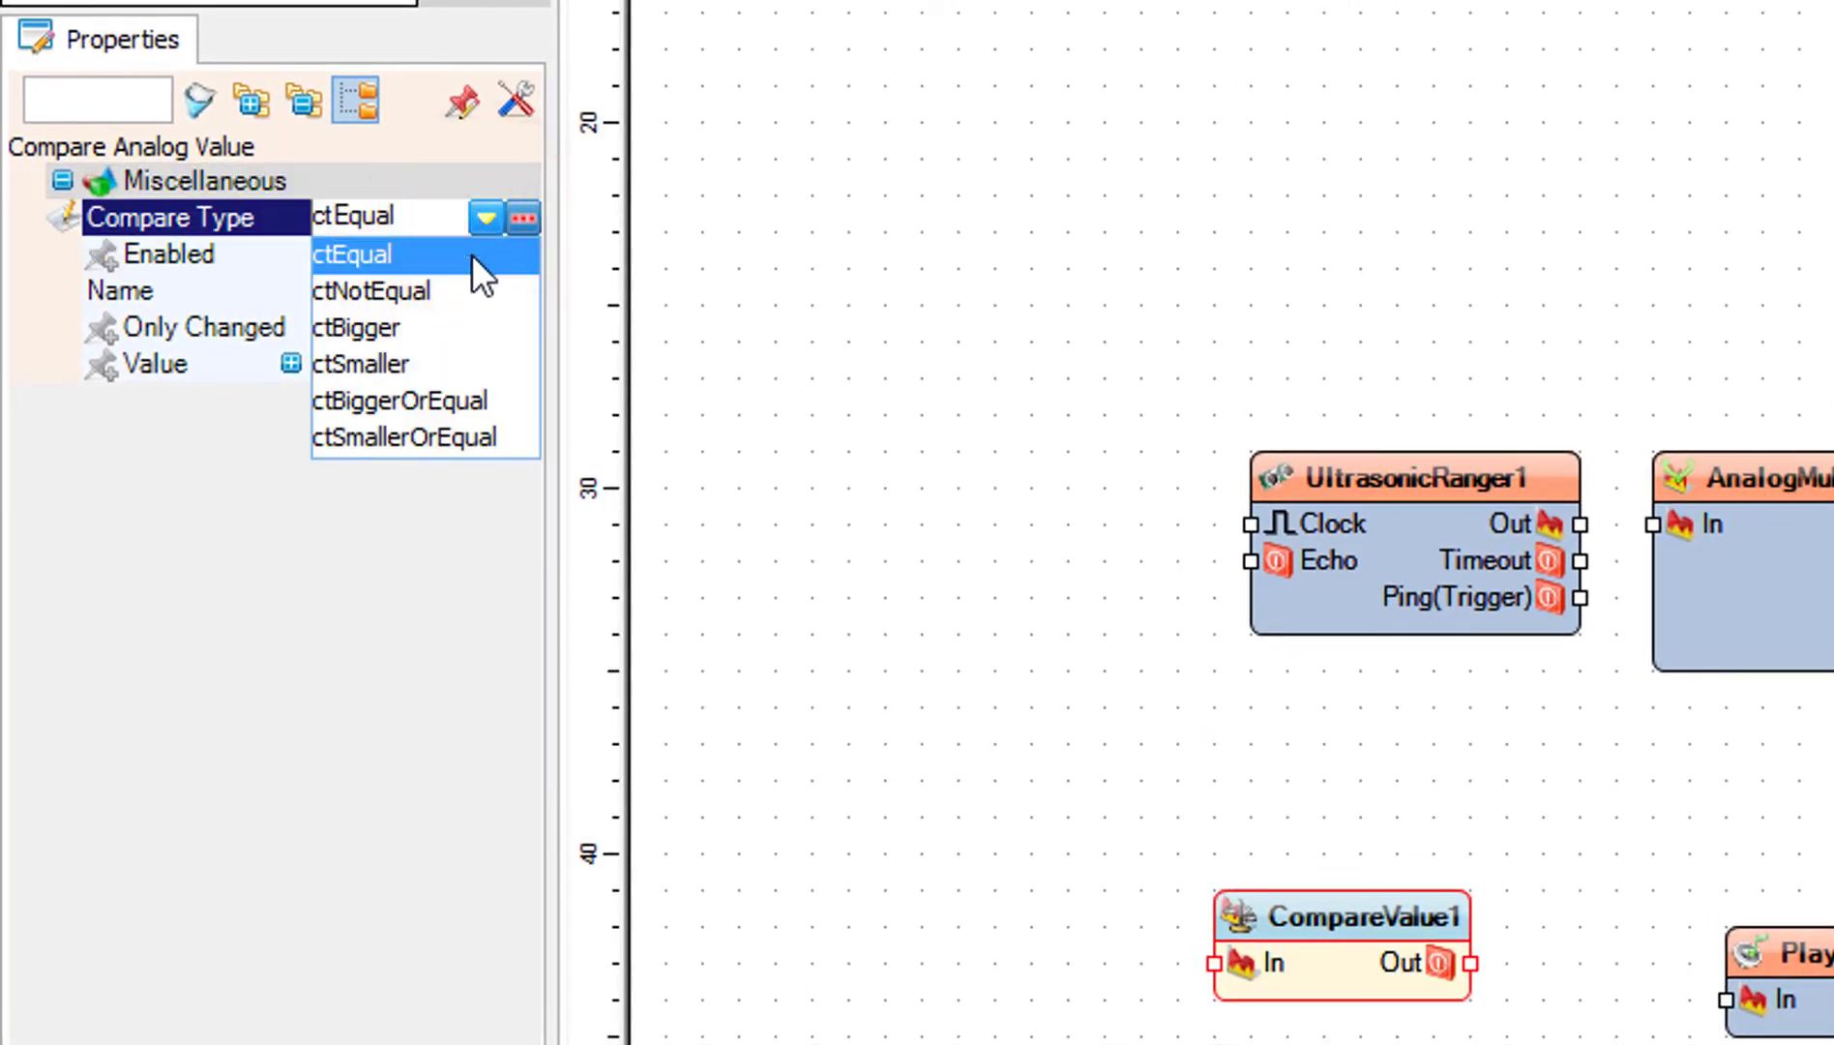
pyautogui.click(459, 367)
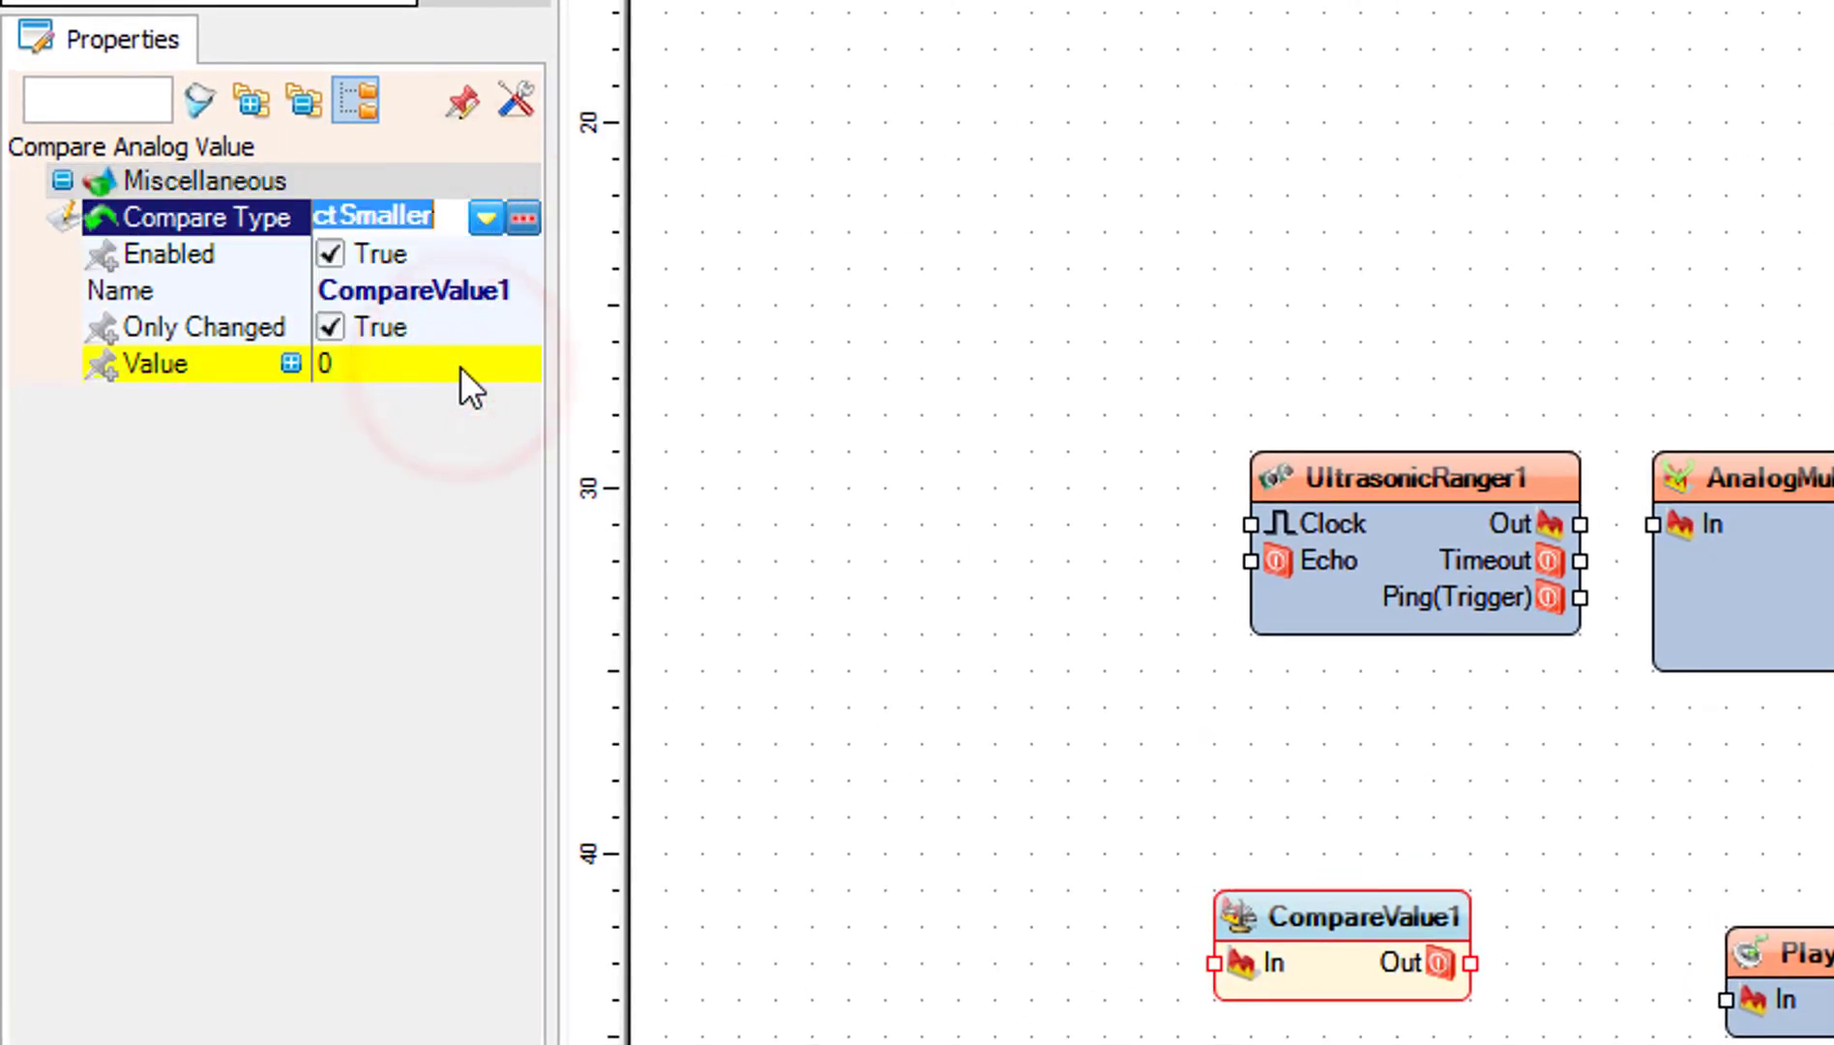
pyautogui.click(459, 367)
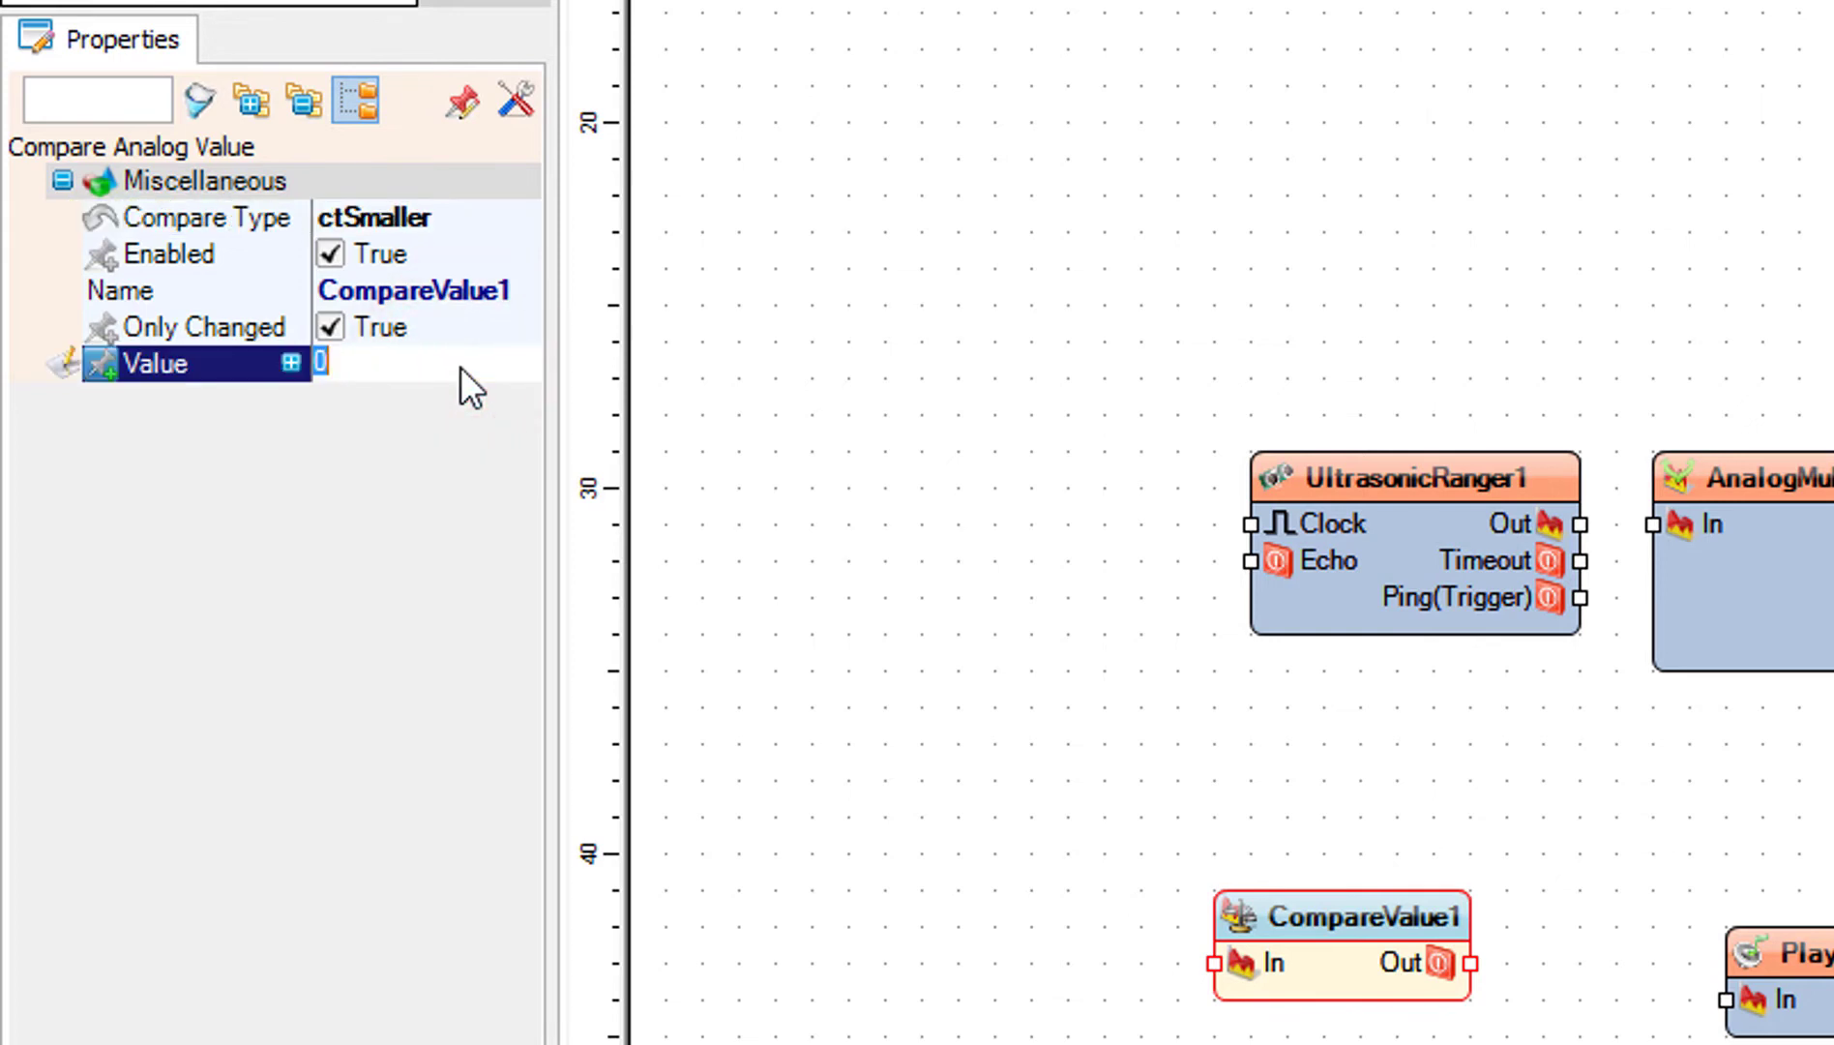
pyautogui.write('5')
pyautogui.click(791, 501)
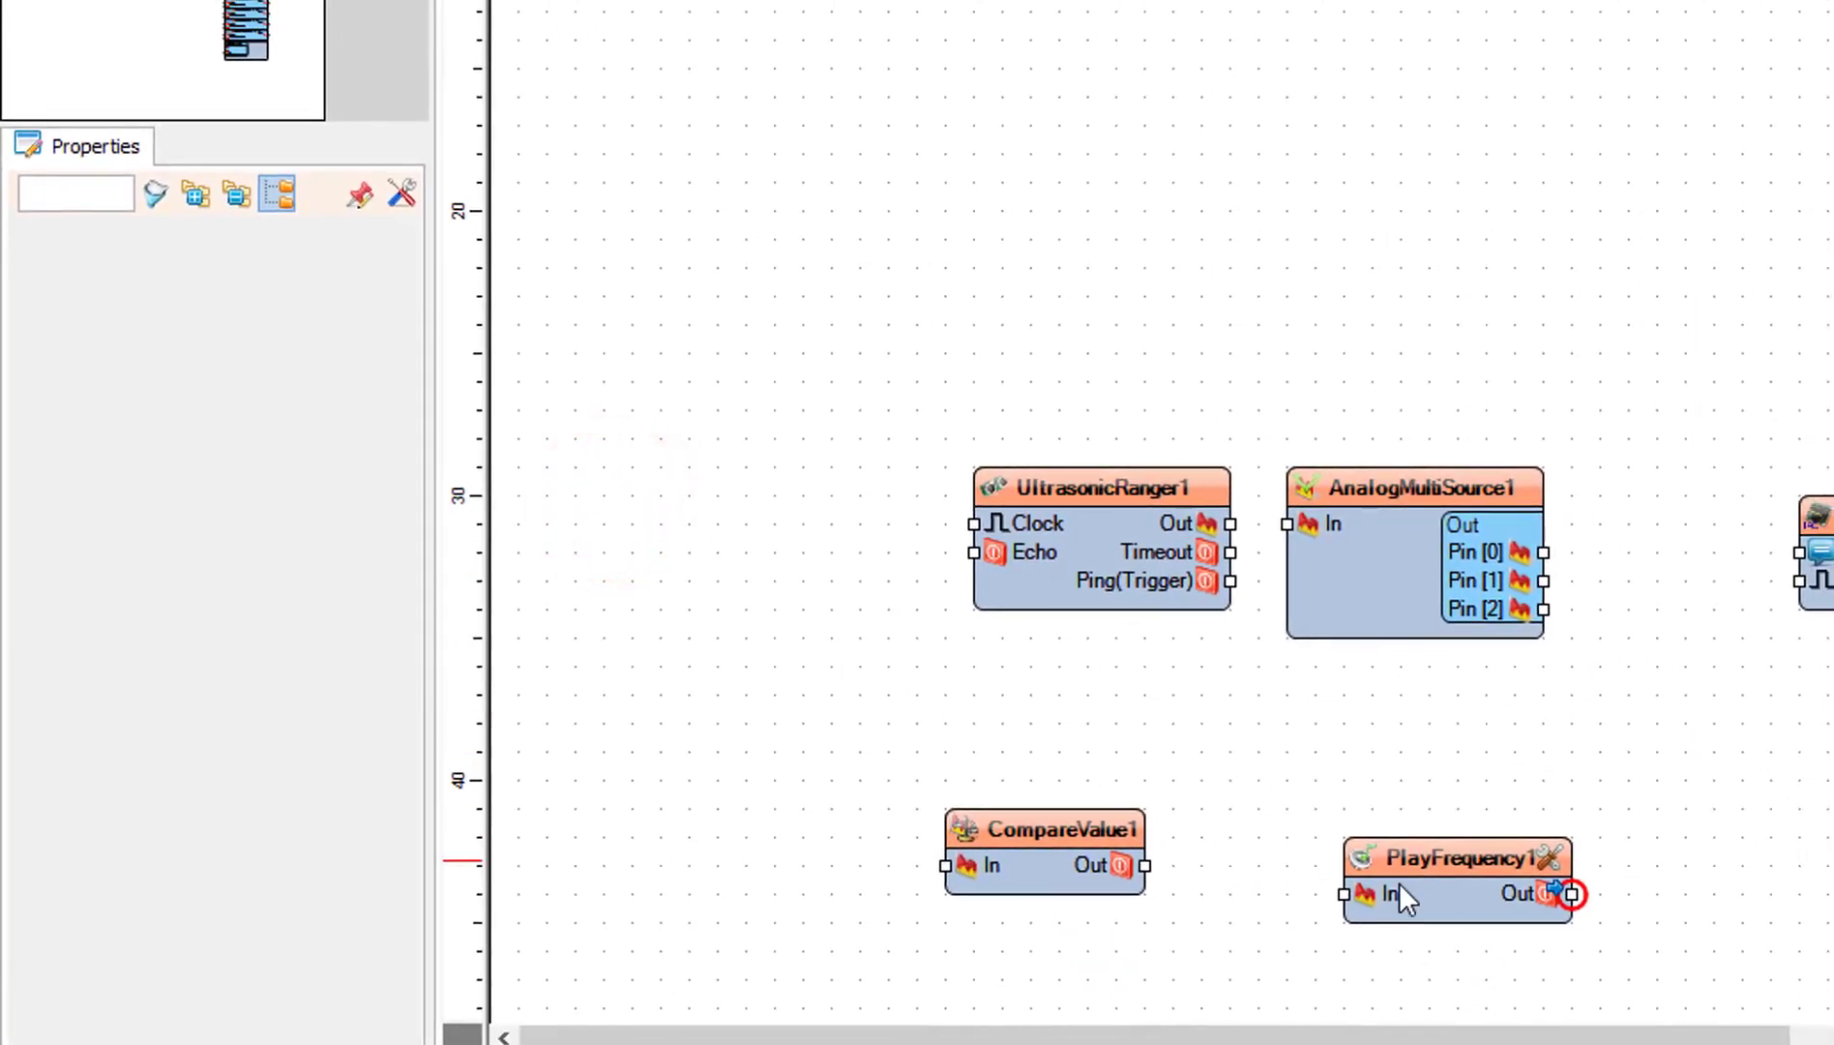
# Set PlayFrequency1's Initial Frequency to 15.
pyautogui.click(1418, 886)
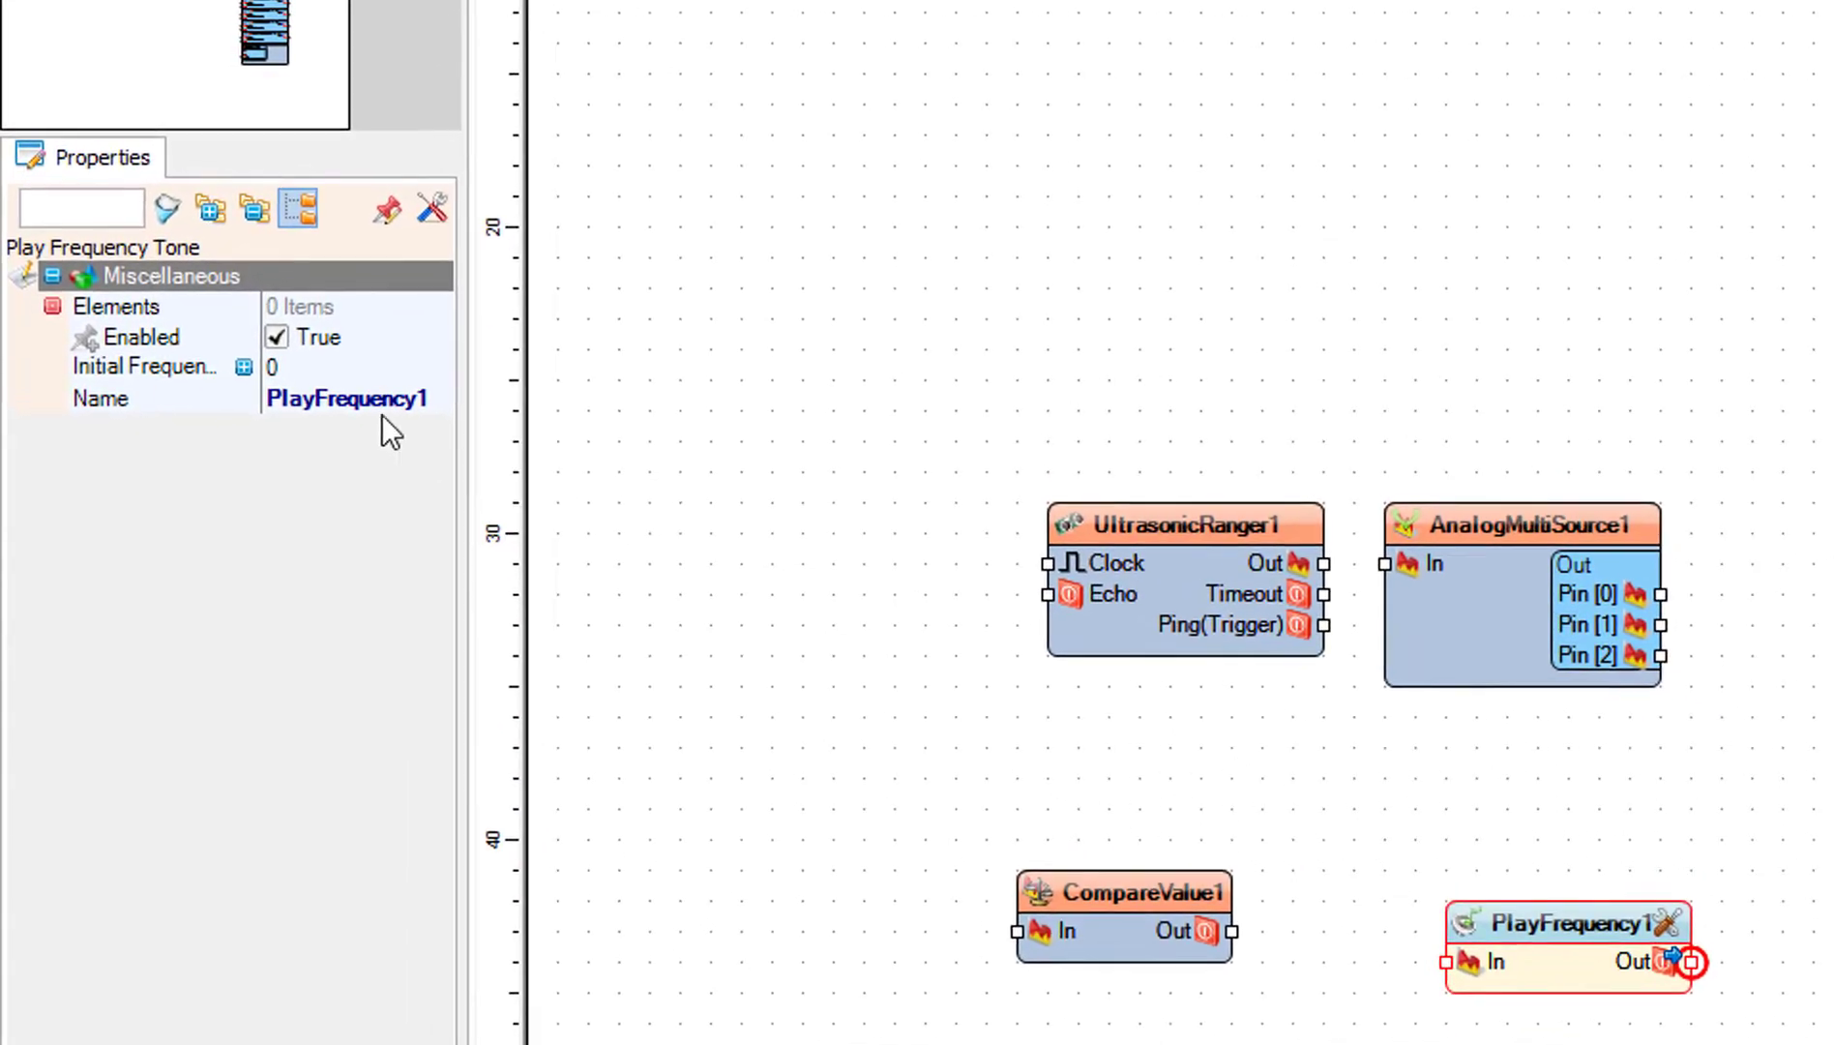
pyautogui.click(317, 383)
pyautogui.write('15')
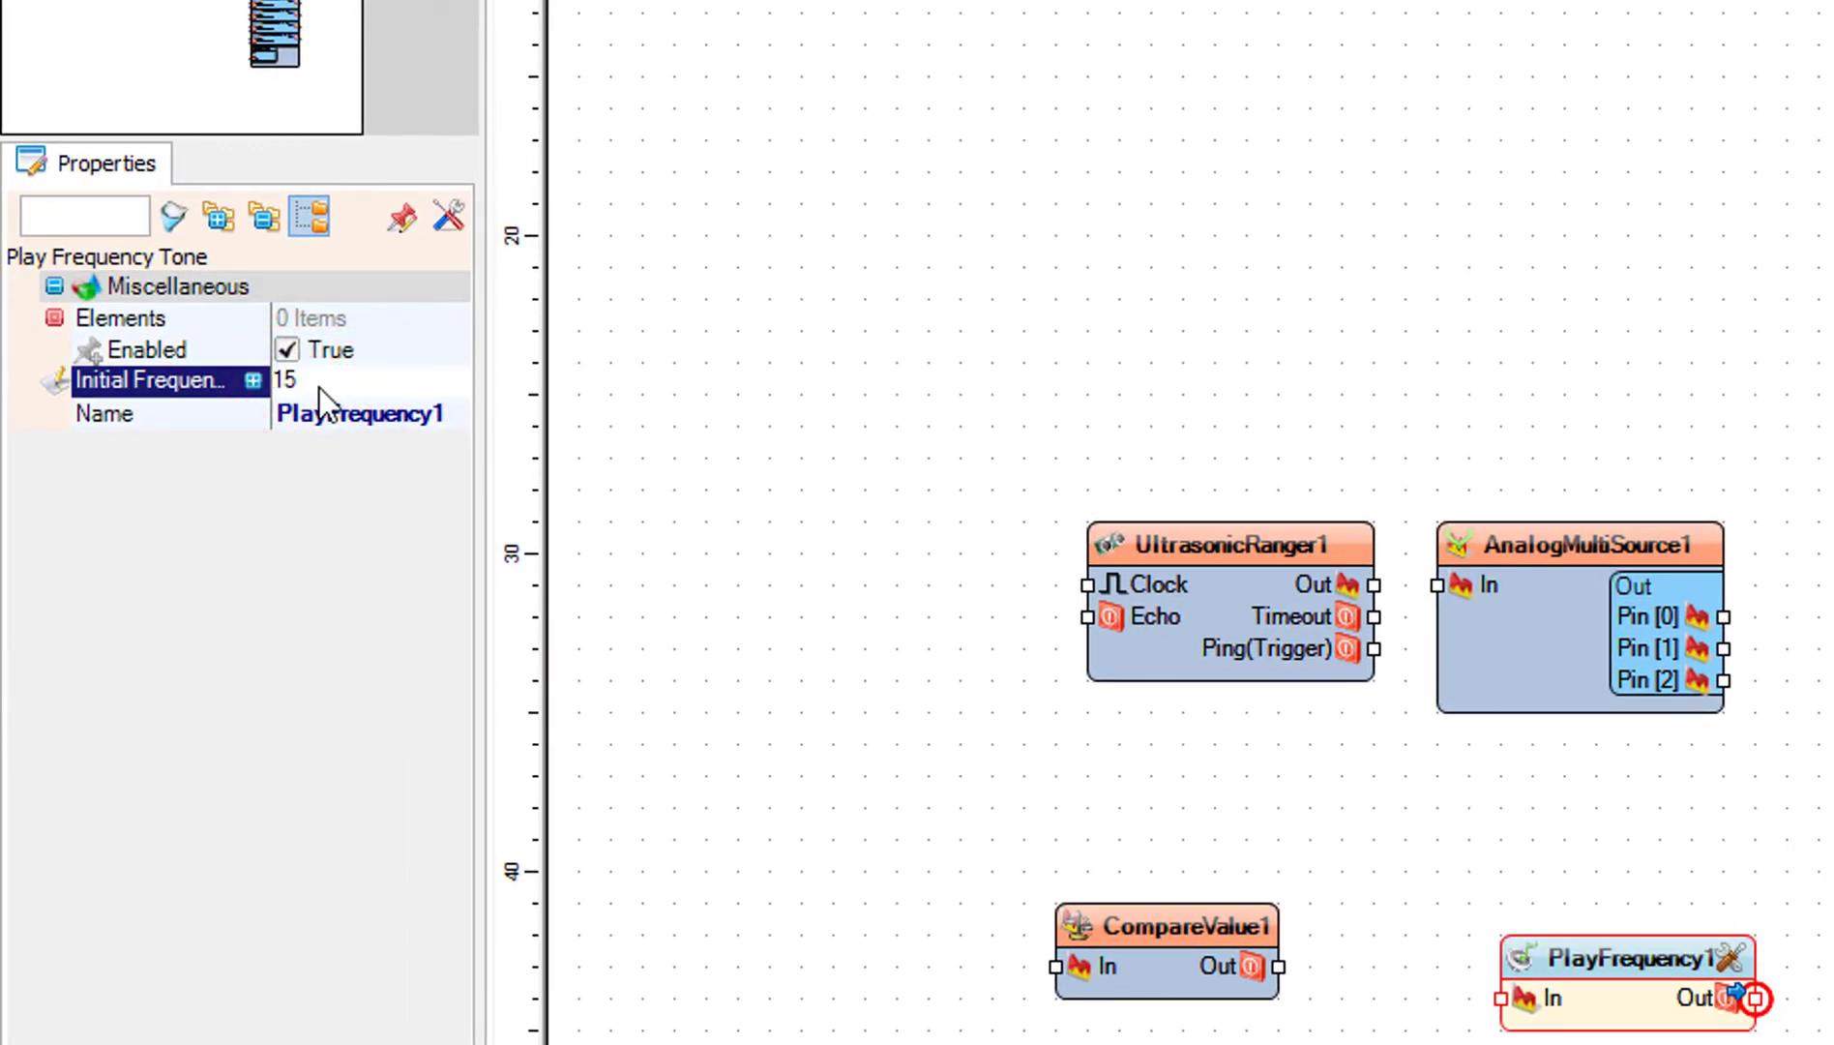
pyautogui.press('Return')
# Add a Boolean SinkPin for PlayFrequency1's Enabled setting.
pyautogui.click(84, 349)
pyautogui.click(85, 349)
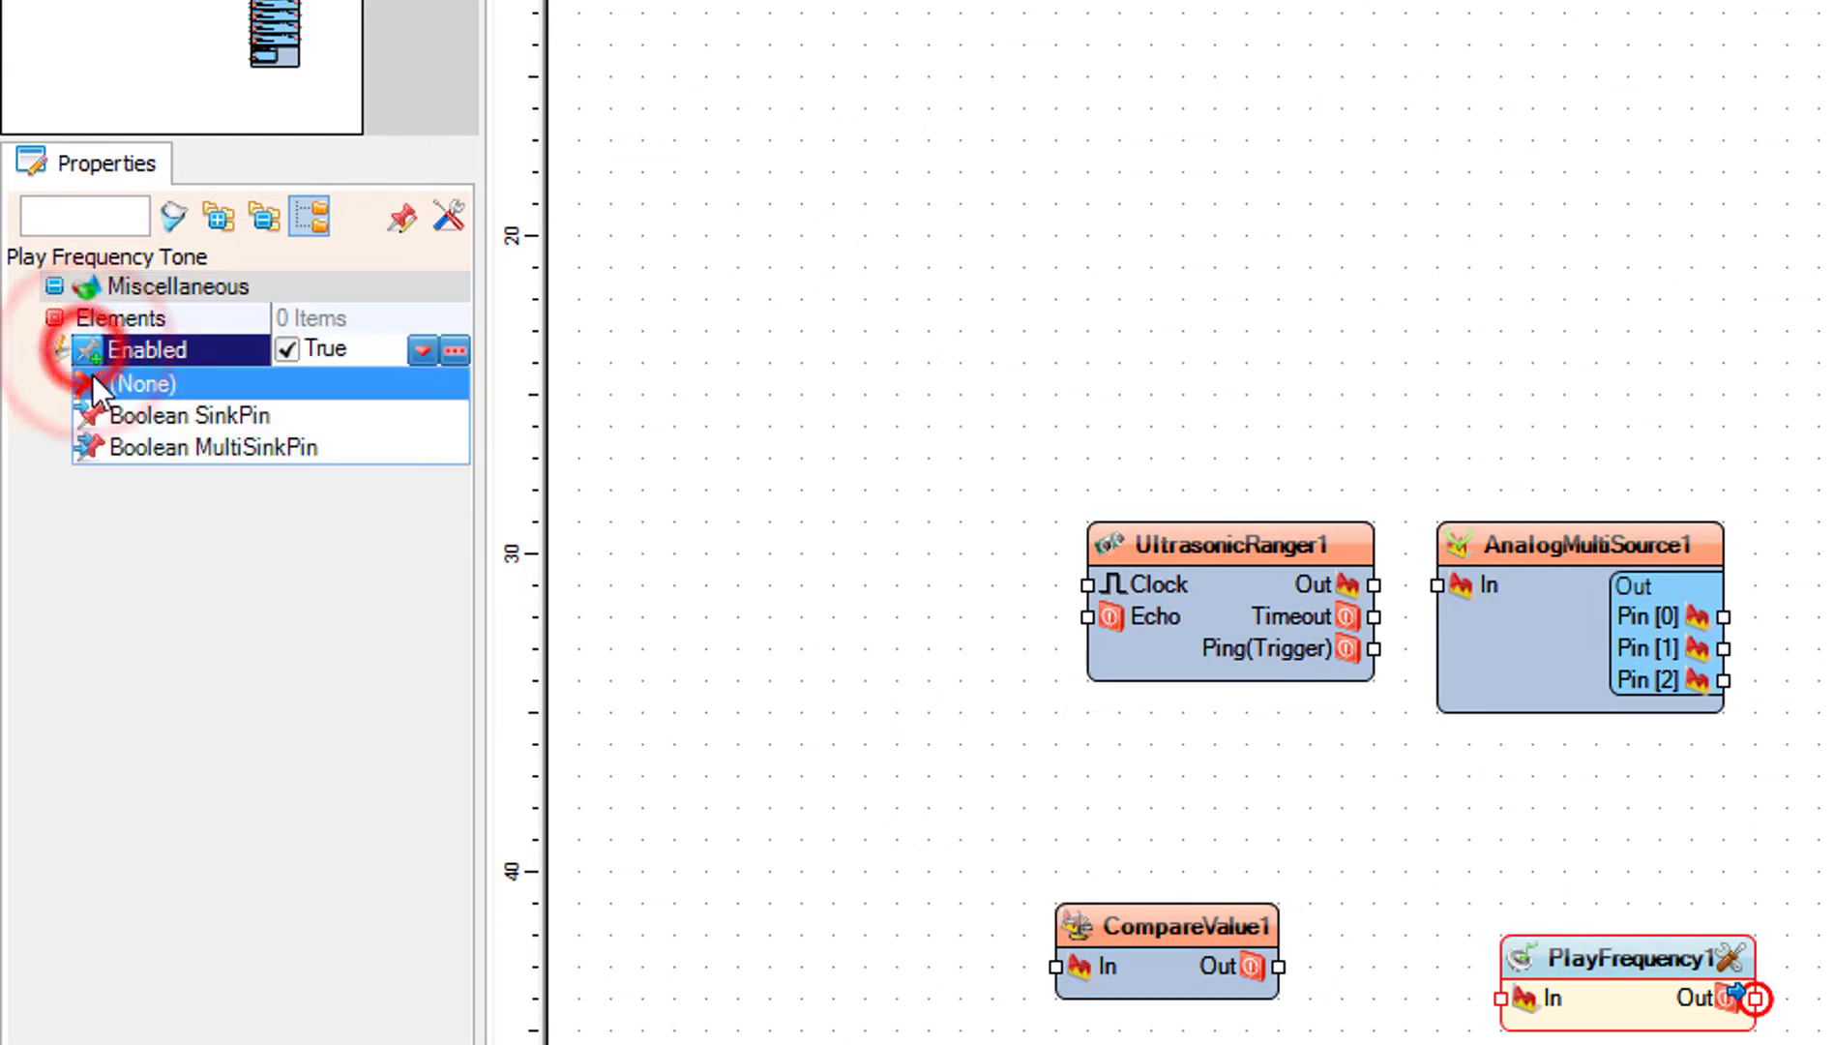
pyautogui.click(123, 414)
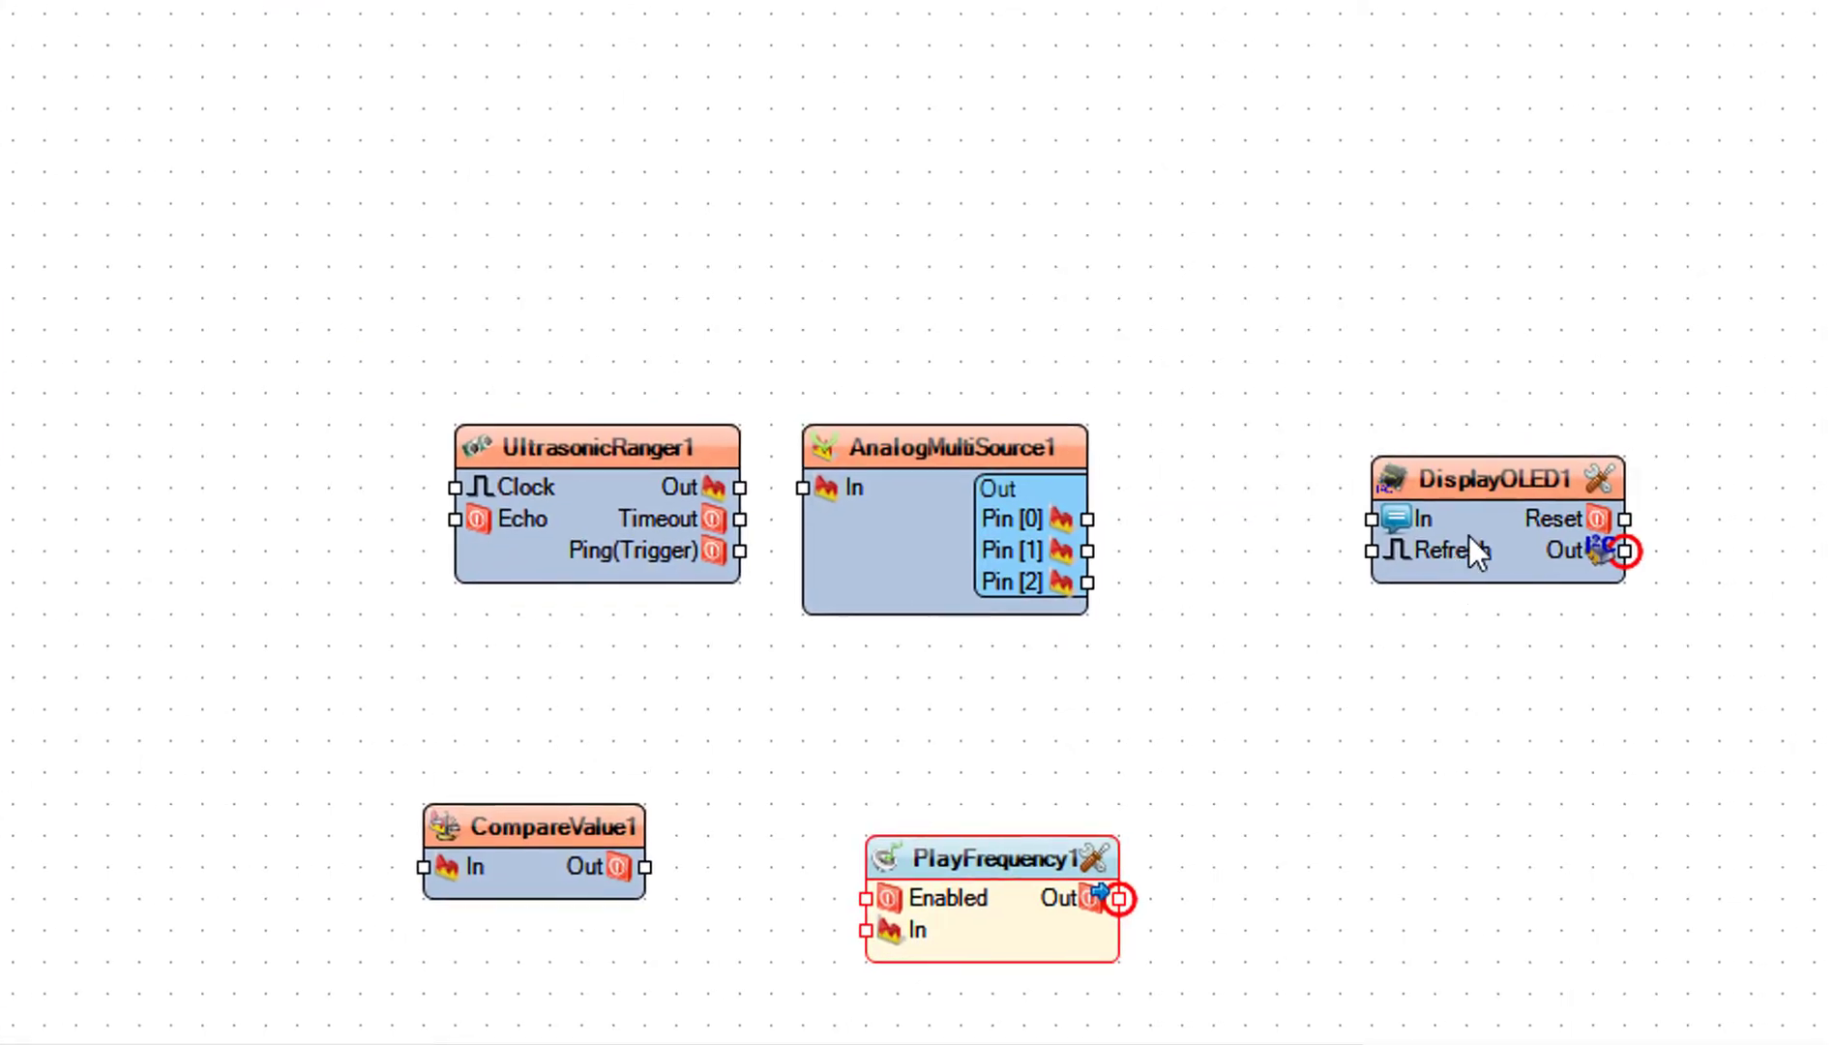
# In DisplayOLED1's Elements editor, add a Draw Text element with size 2 and text 'Distance'.
pyautogui.click(1344, 570)
pyautogui.doubleClick(1343, 569)
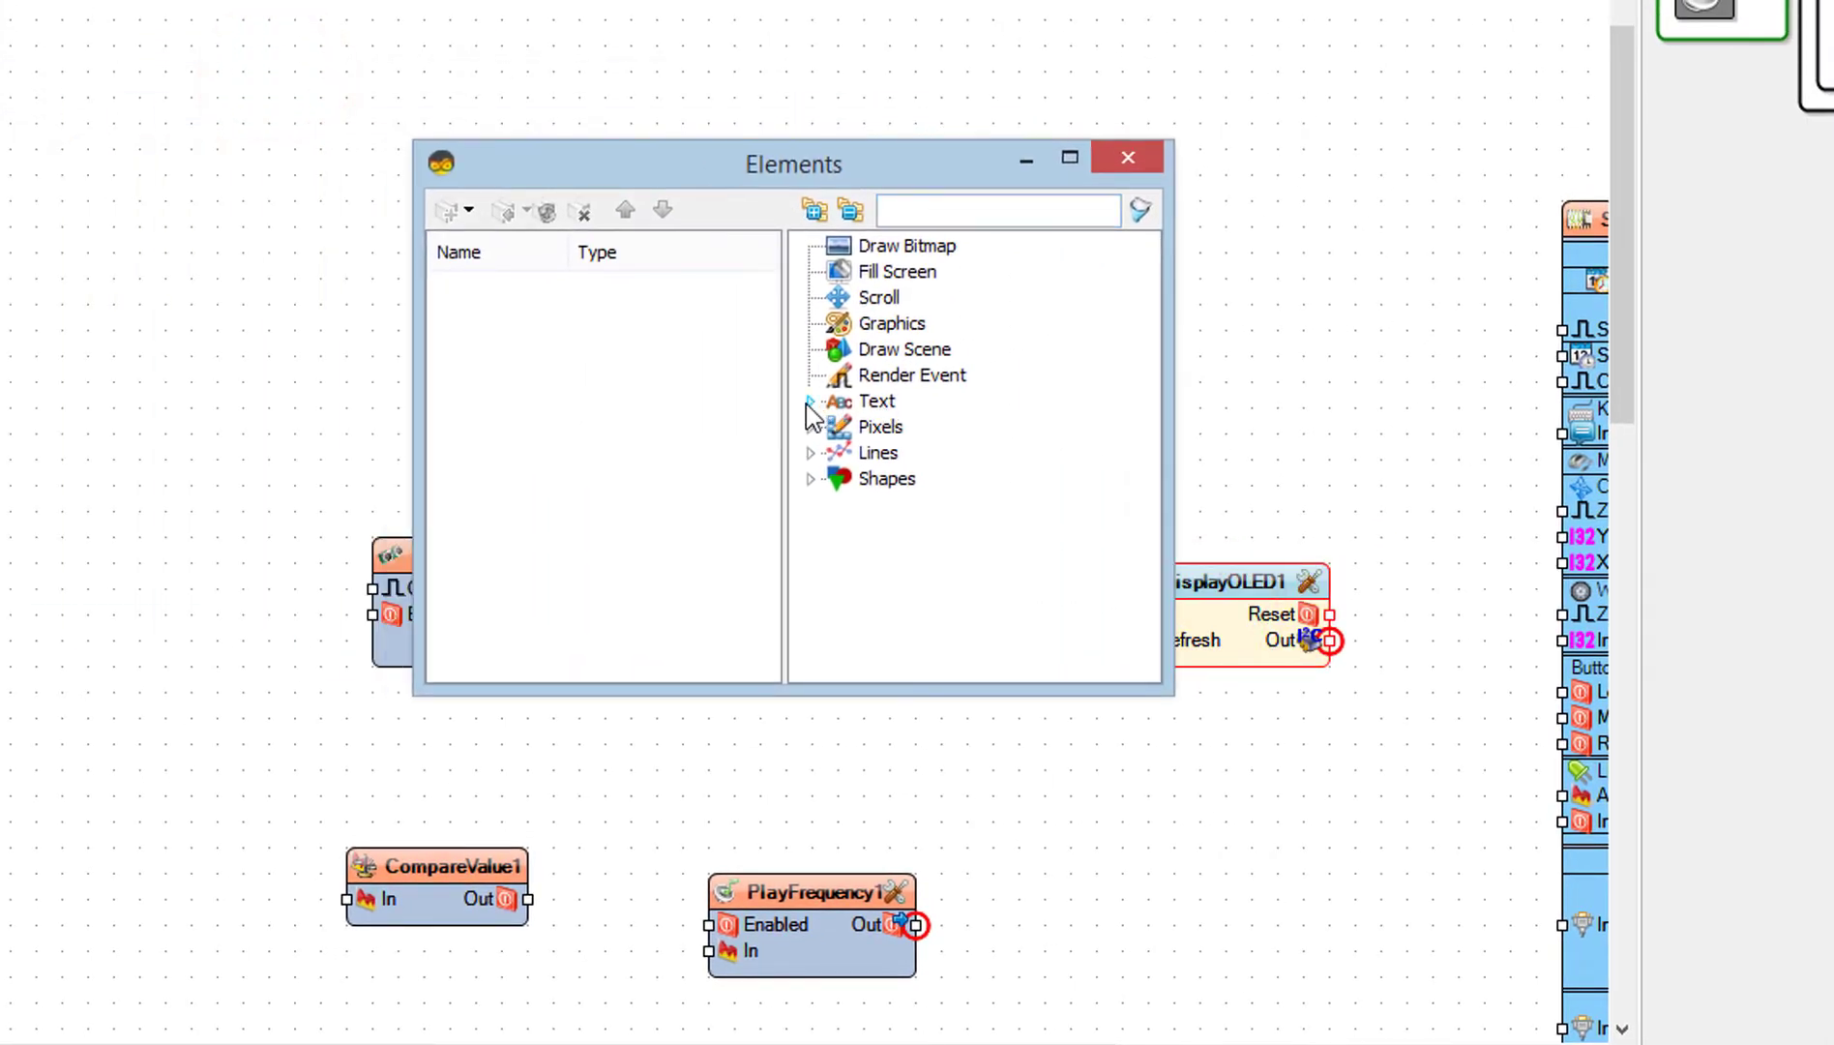
pyautogui.click(810, 402)
pyautogui.click(902, 427)
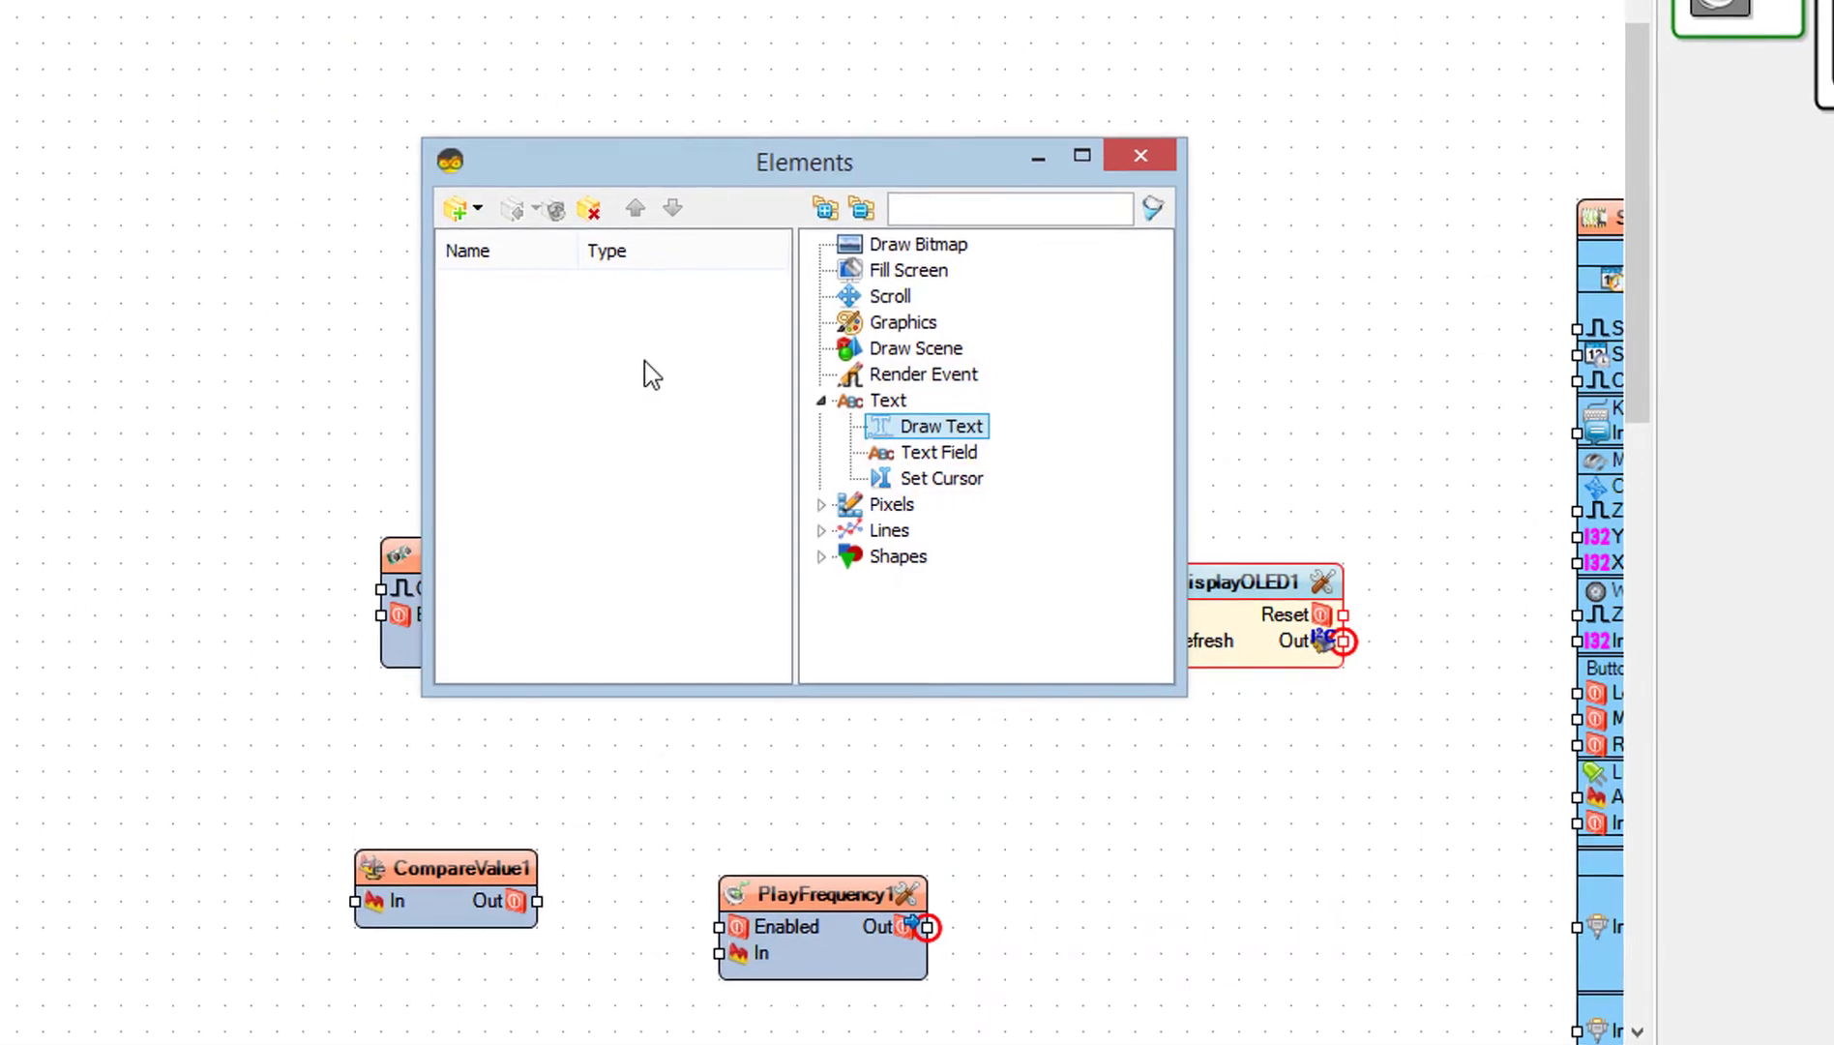
pyautogui.moveTo(902, 426); pyautogui.dragTo(643, 376)
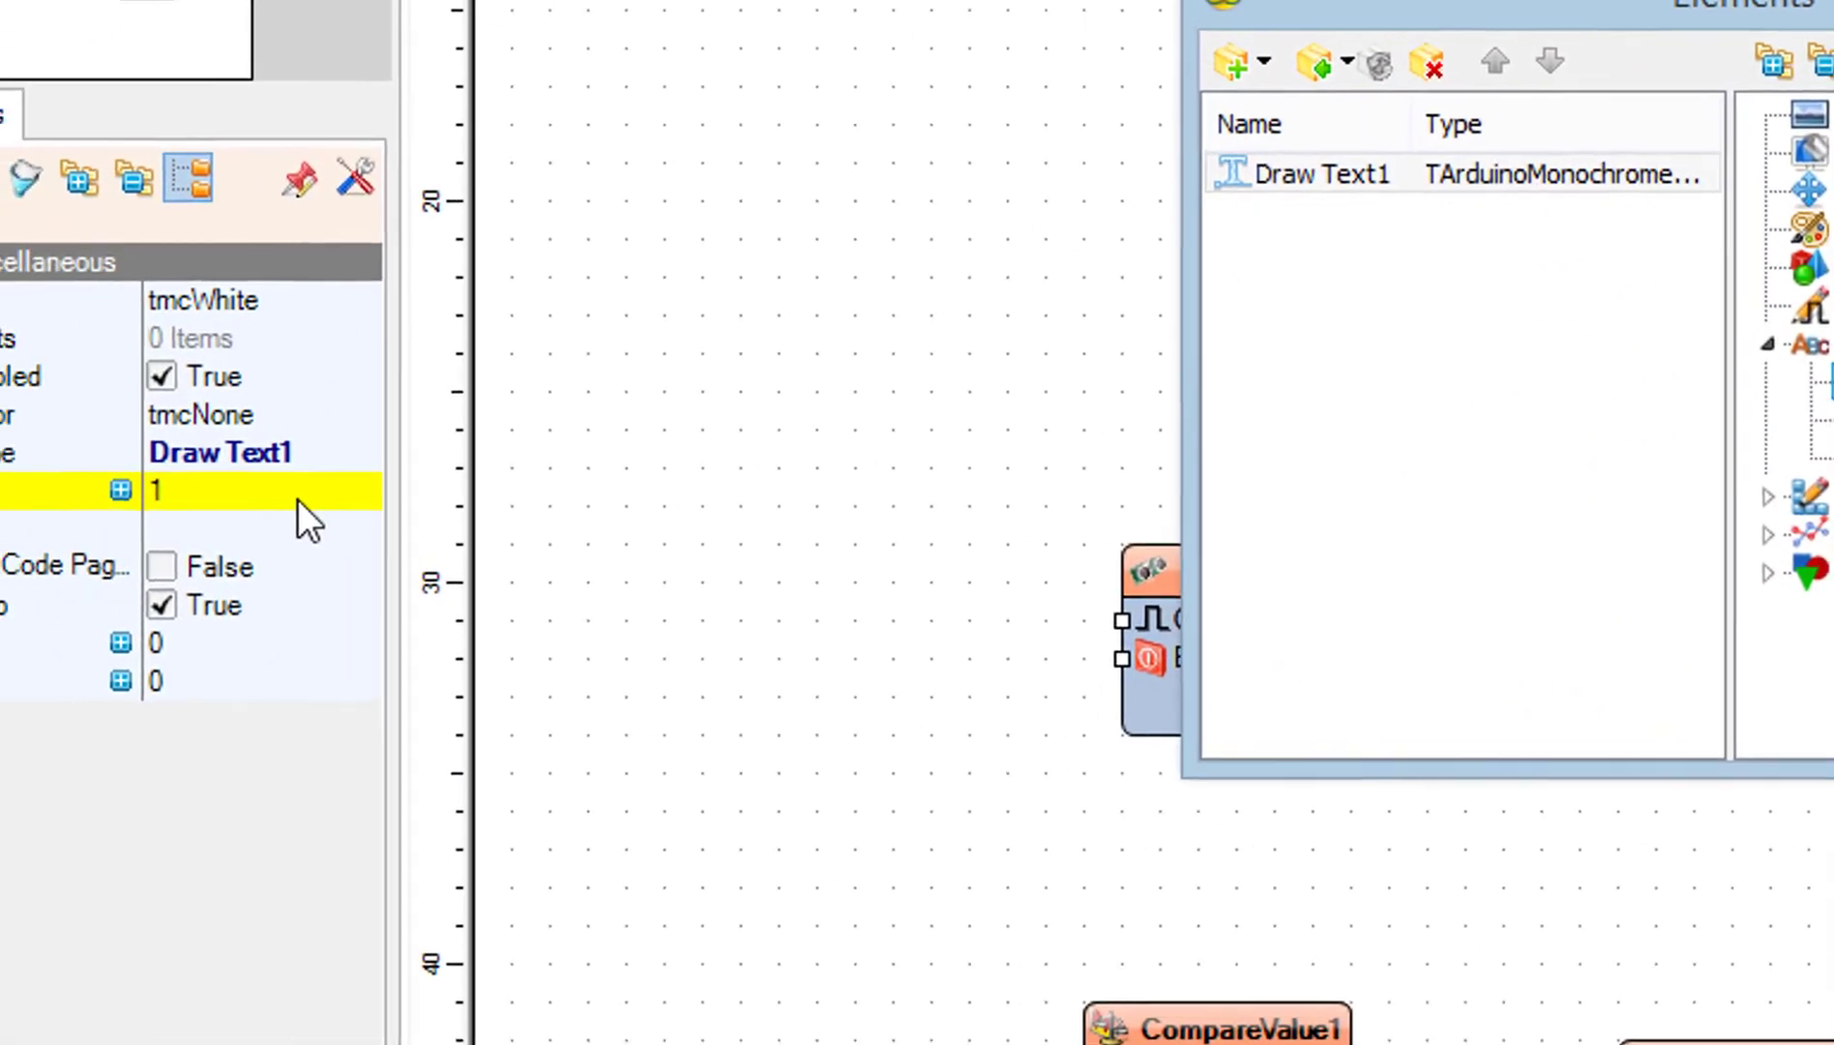
pyautogui.click(298, 498)
pyautogui.write('2')
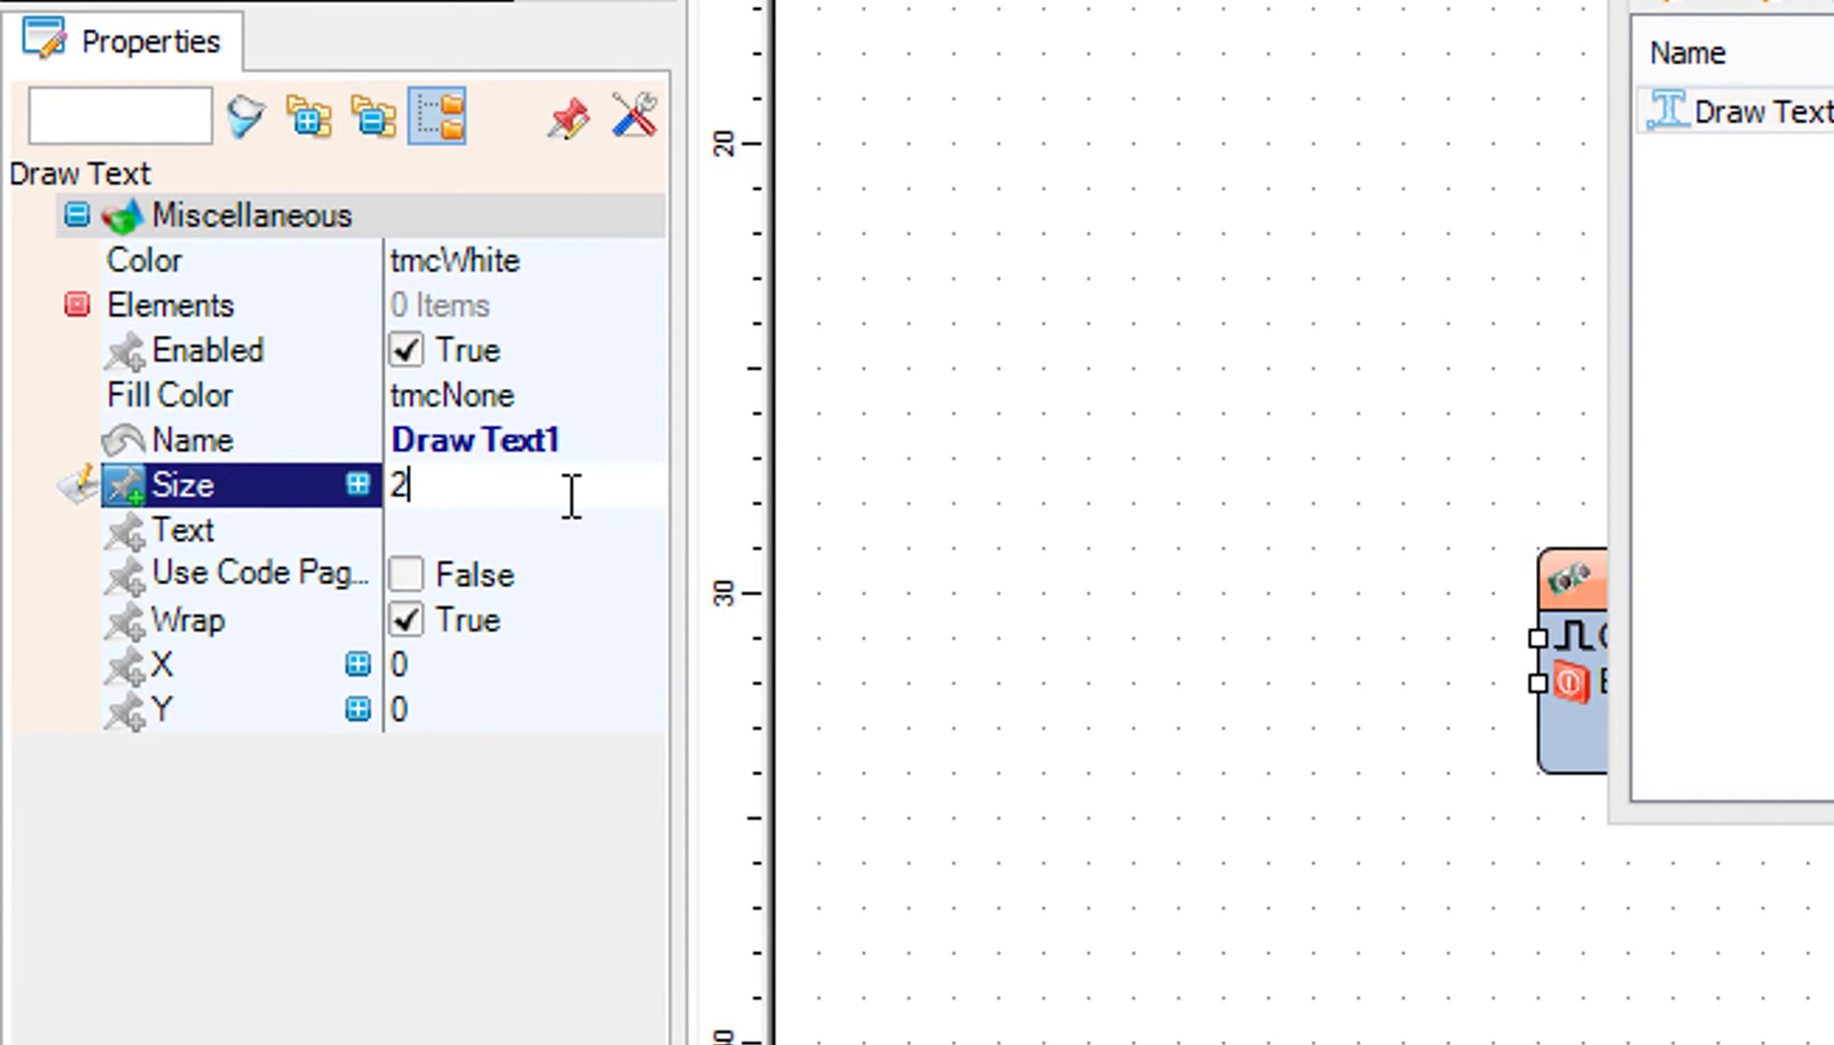
pyautogui.click(575, 537)
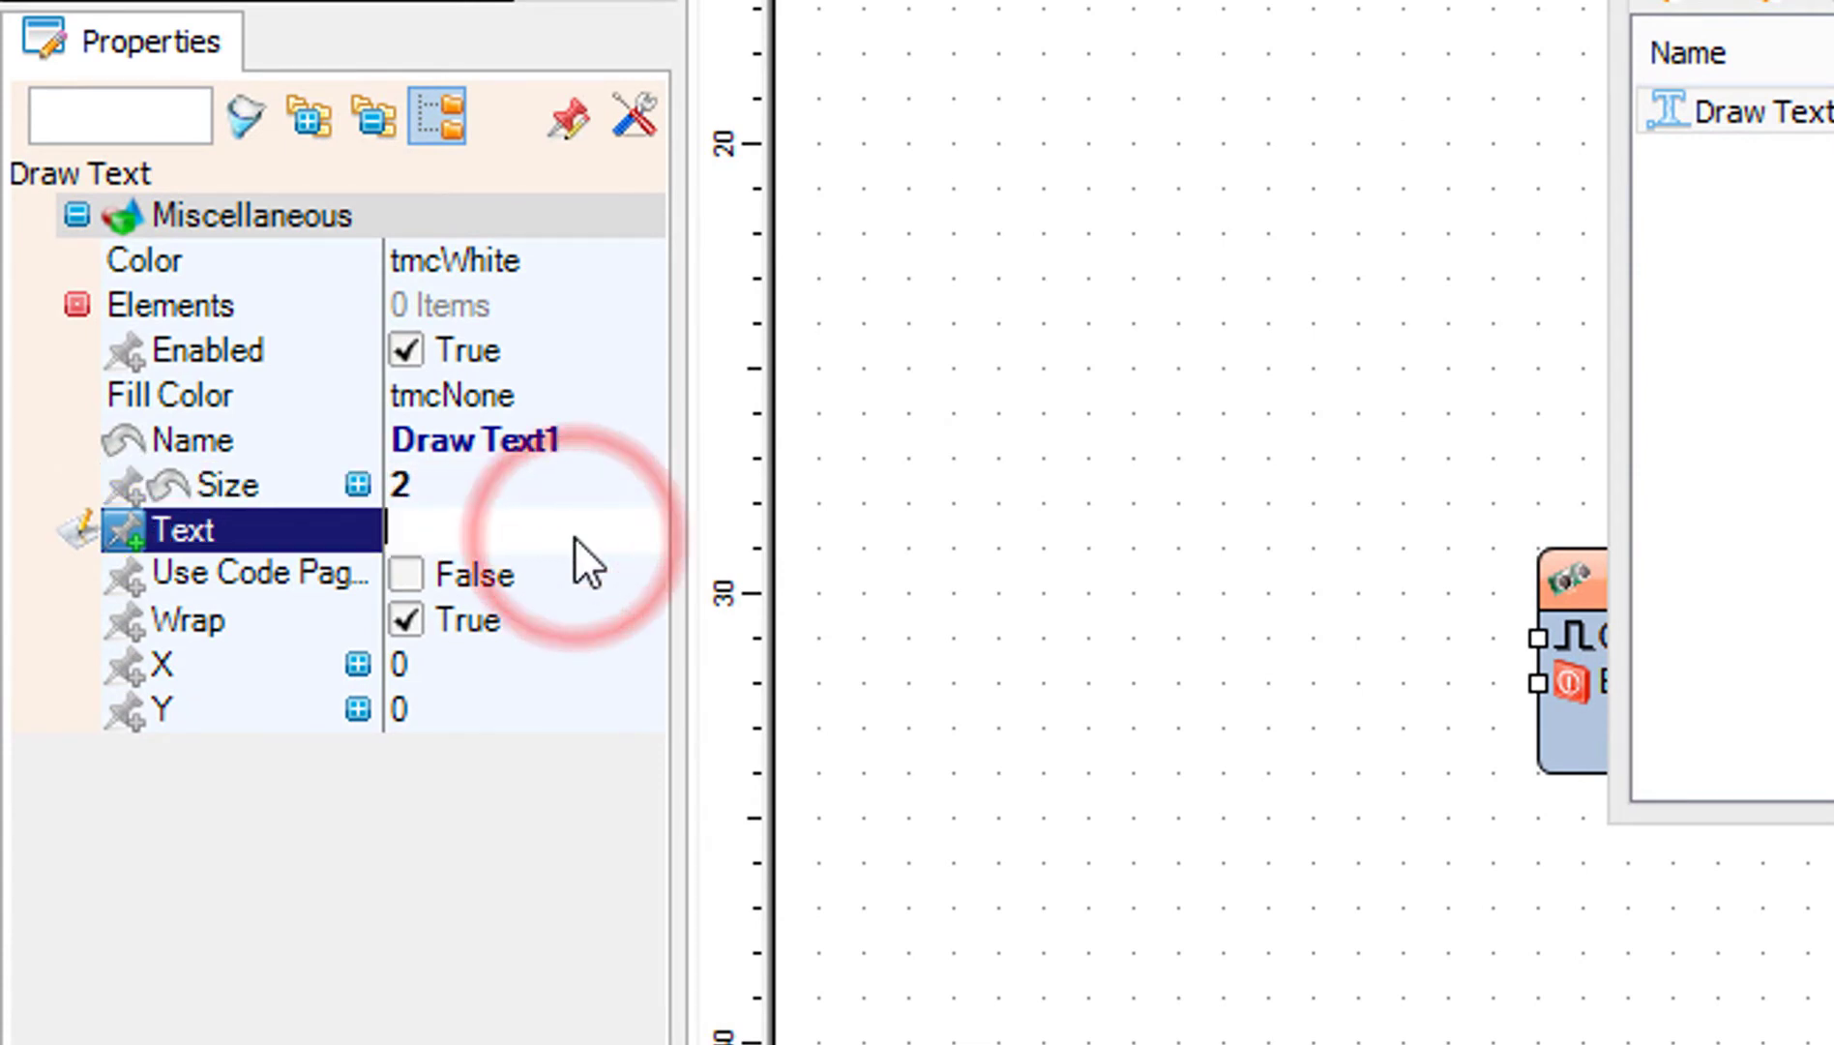
pyautogui.write('D')
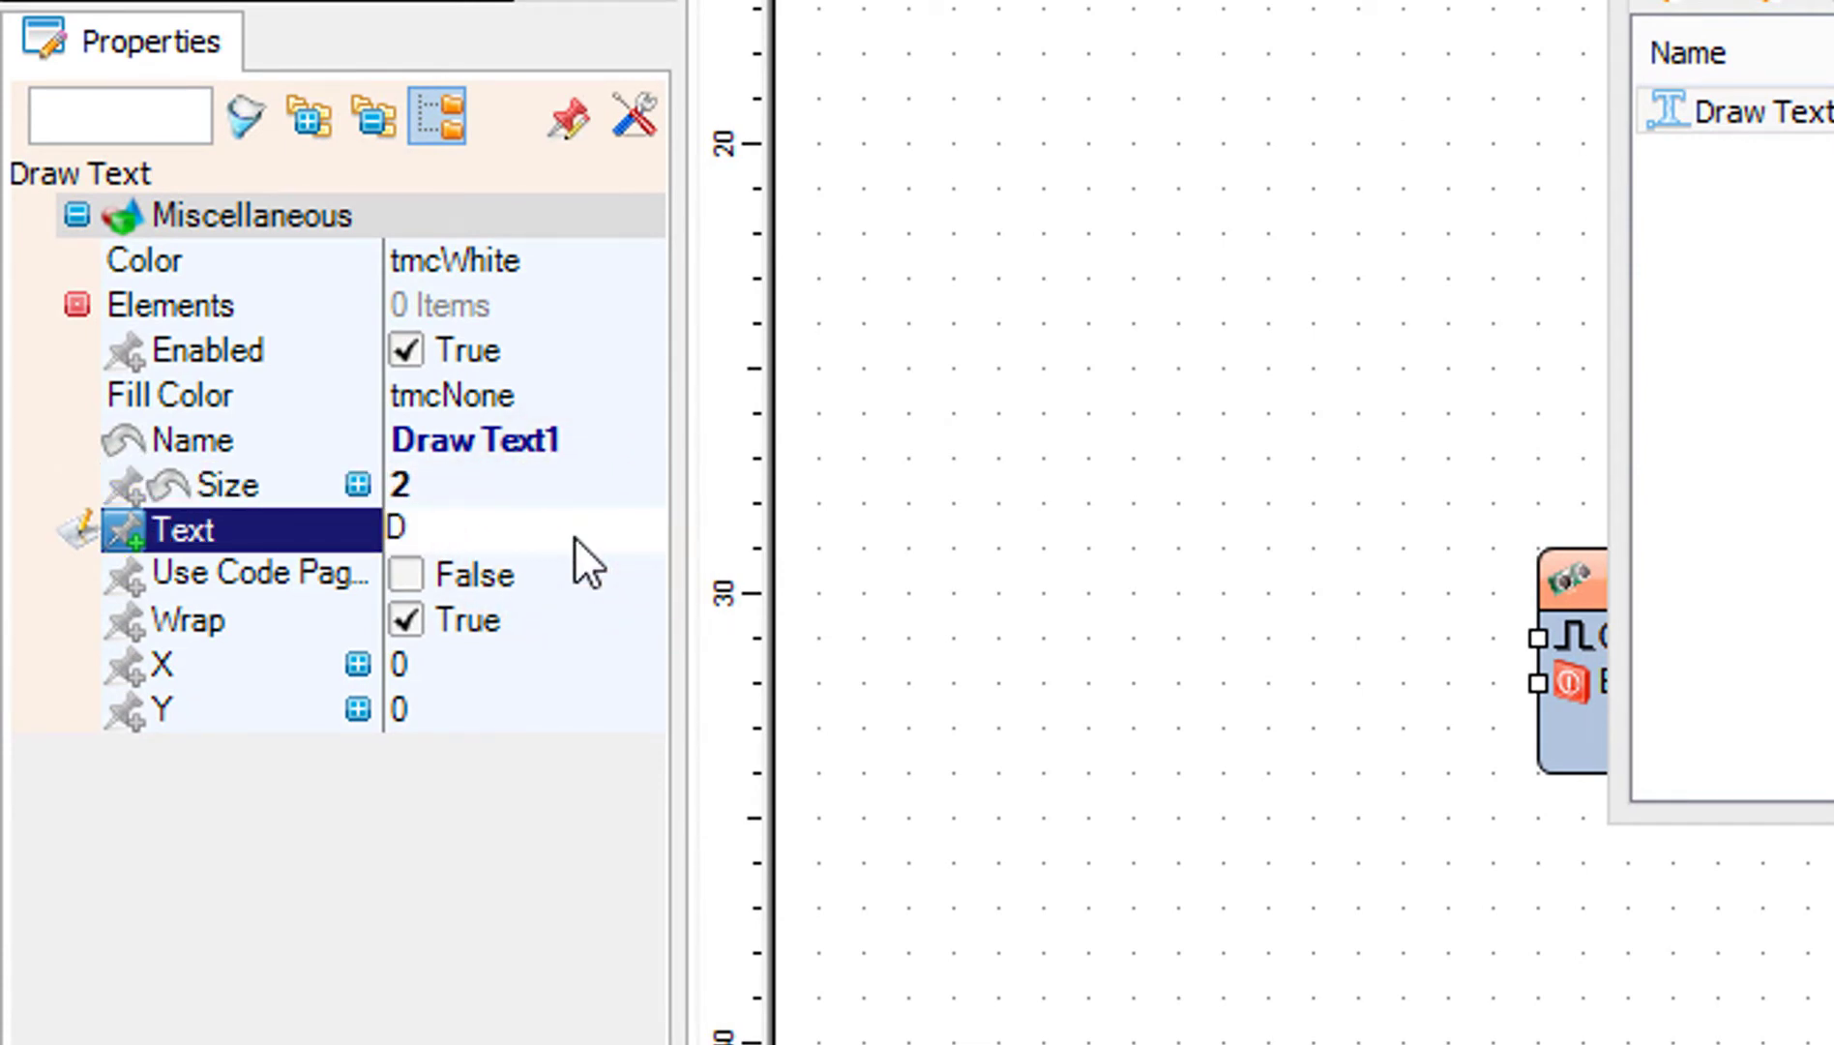
pyautogui.write('istance')
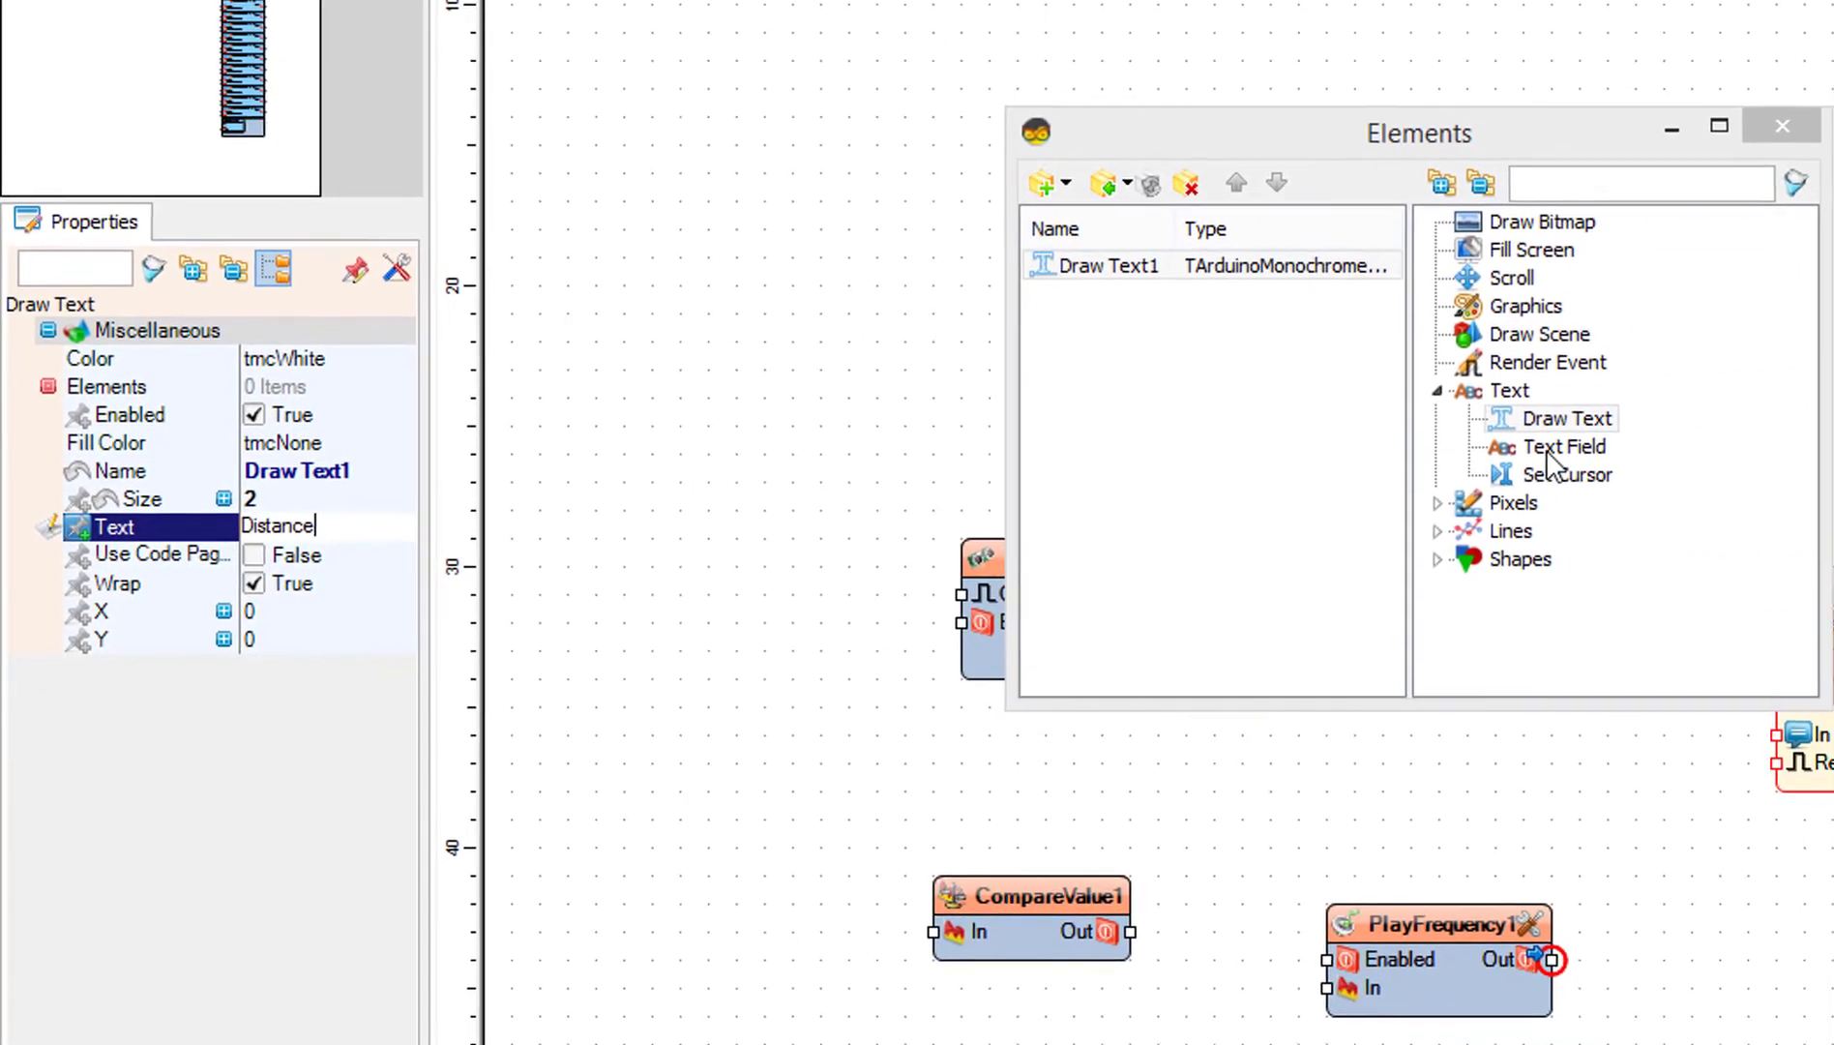
# Add a Text Field element to DisplayOLED1.
pyautogui.click(1516, 453)
pyautogui.click(1515, 453)
pyautogui.moveTo(1225, 426); pyautogui.dragTo(1225, 427)
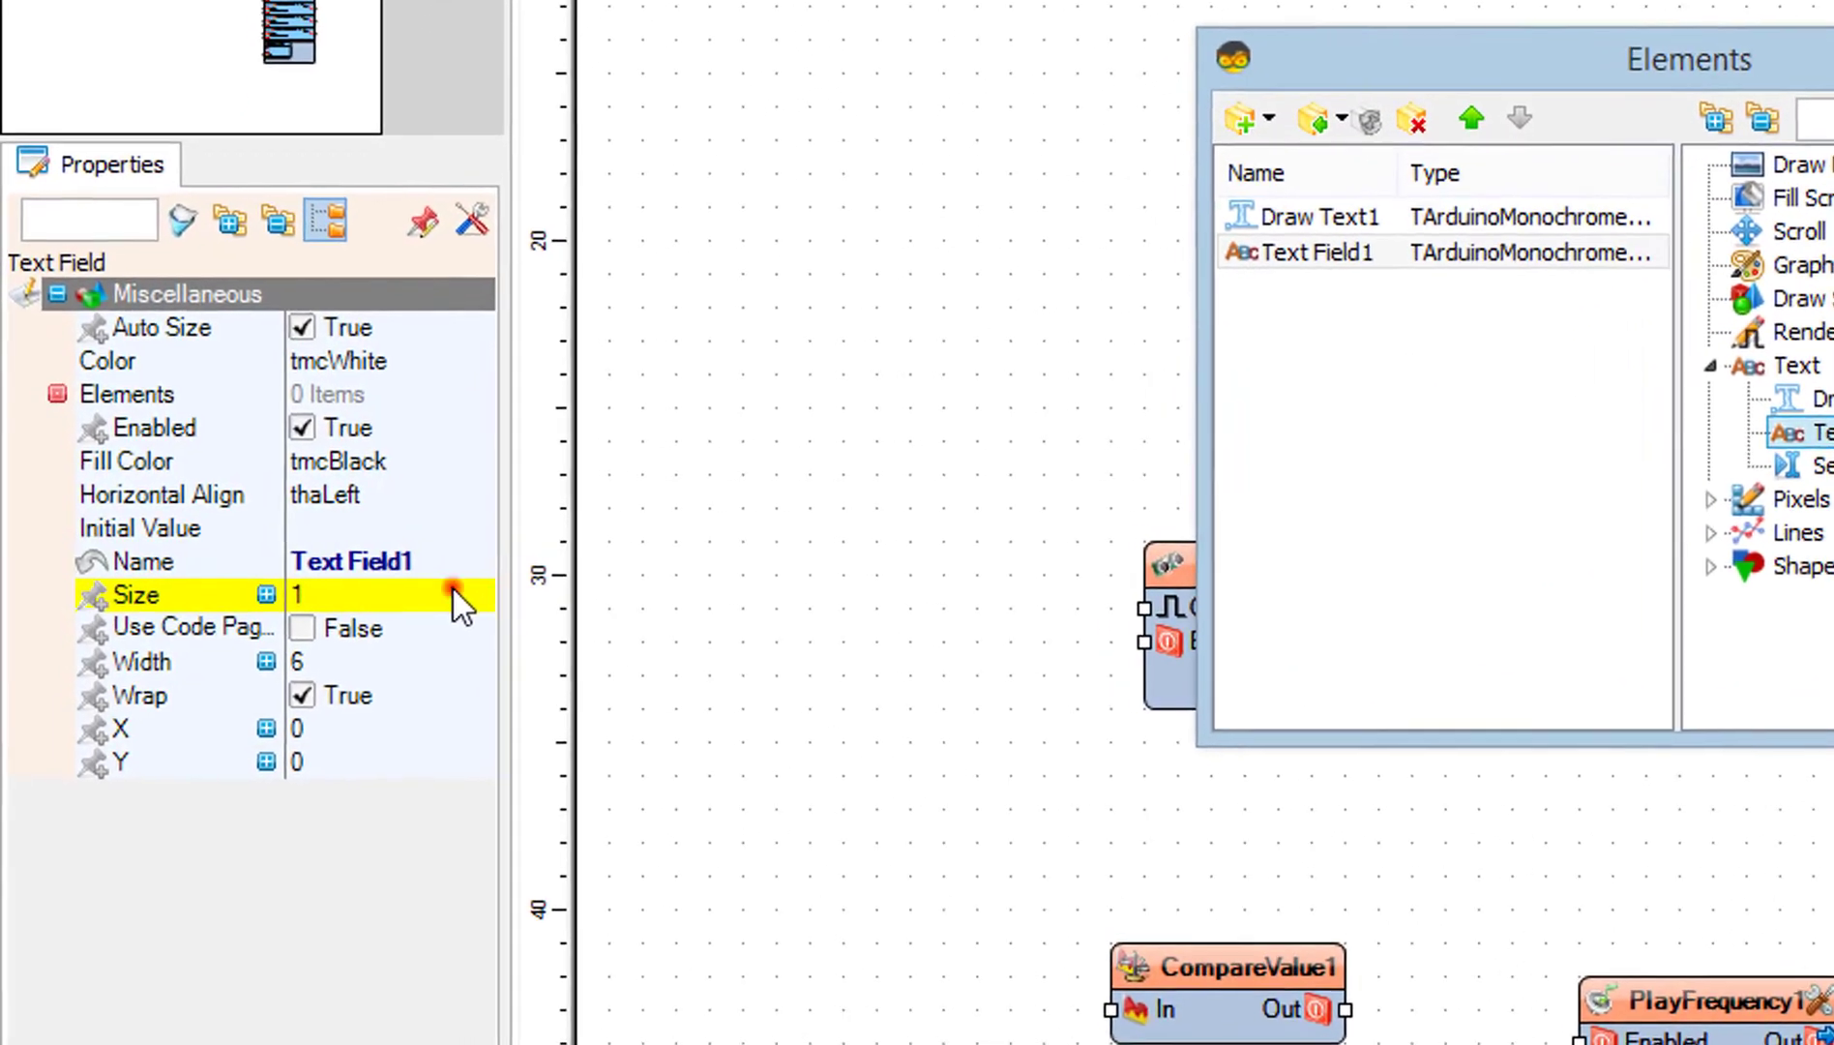
# Set Text Field1 to size 3 and Y 30, then close the Elements editor.
pyautogui.click(473, 590)
pyautogui.write('3')
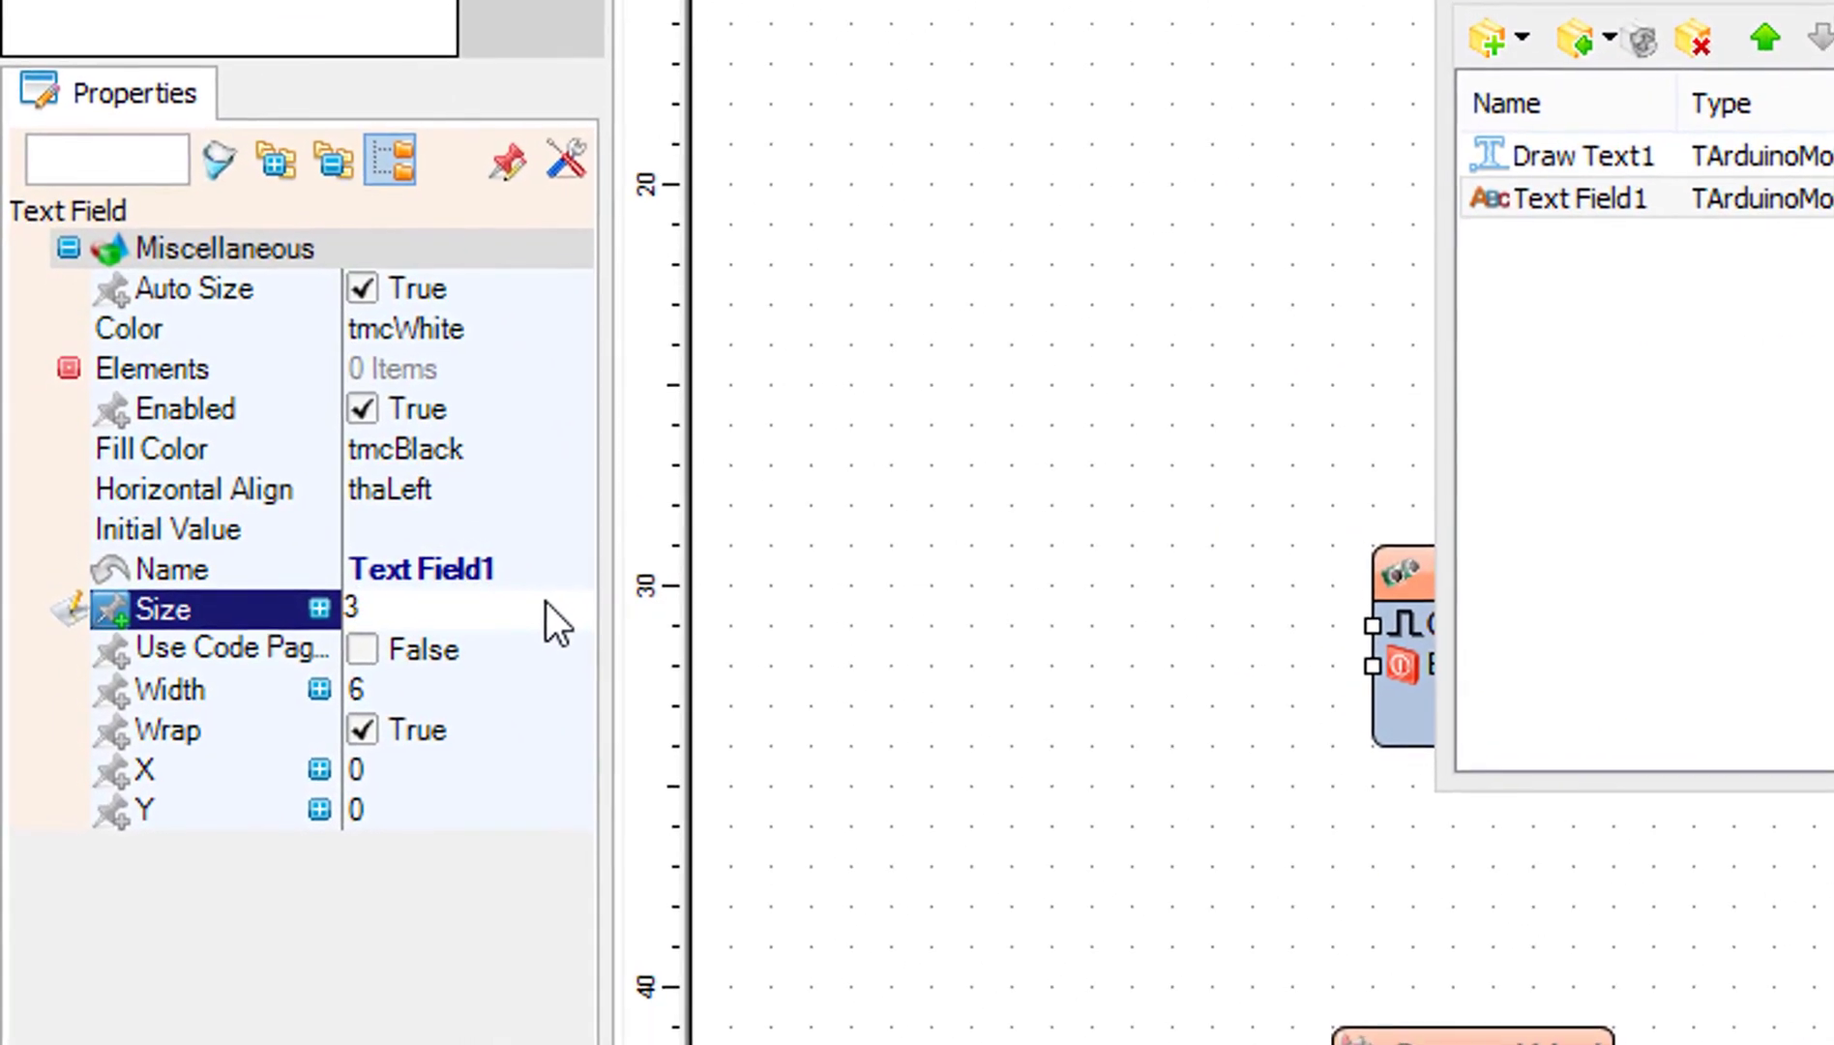
pyautogui.click(488, 768)
pyautogui.click(490, 830)
pyautogui.write('30')
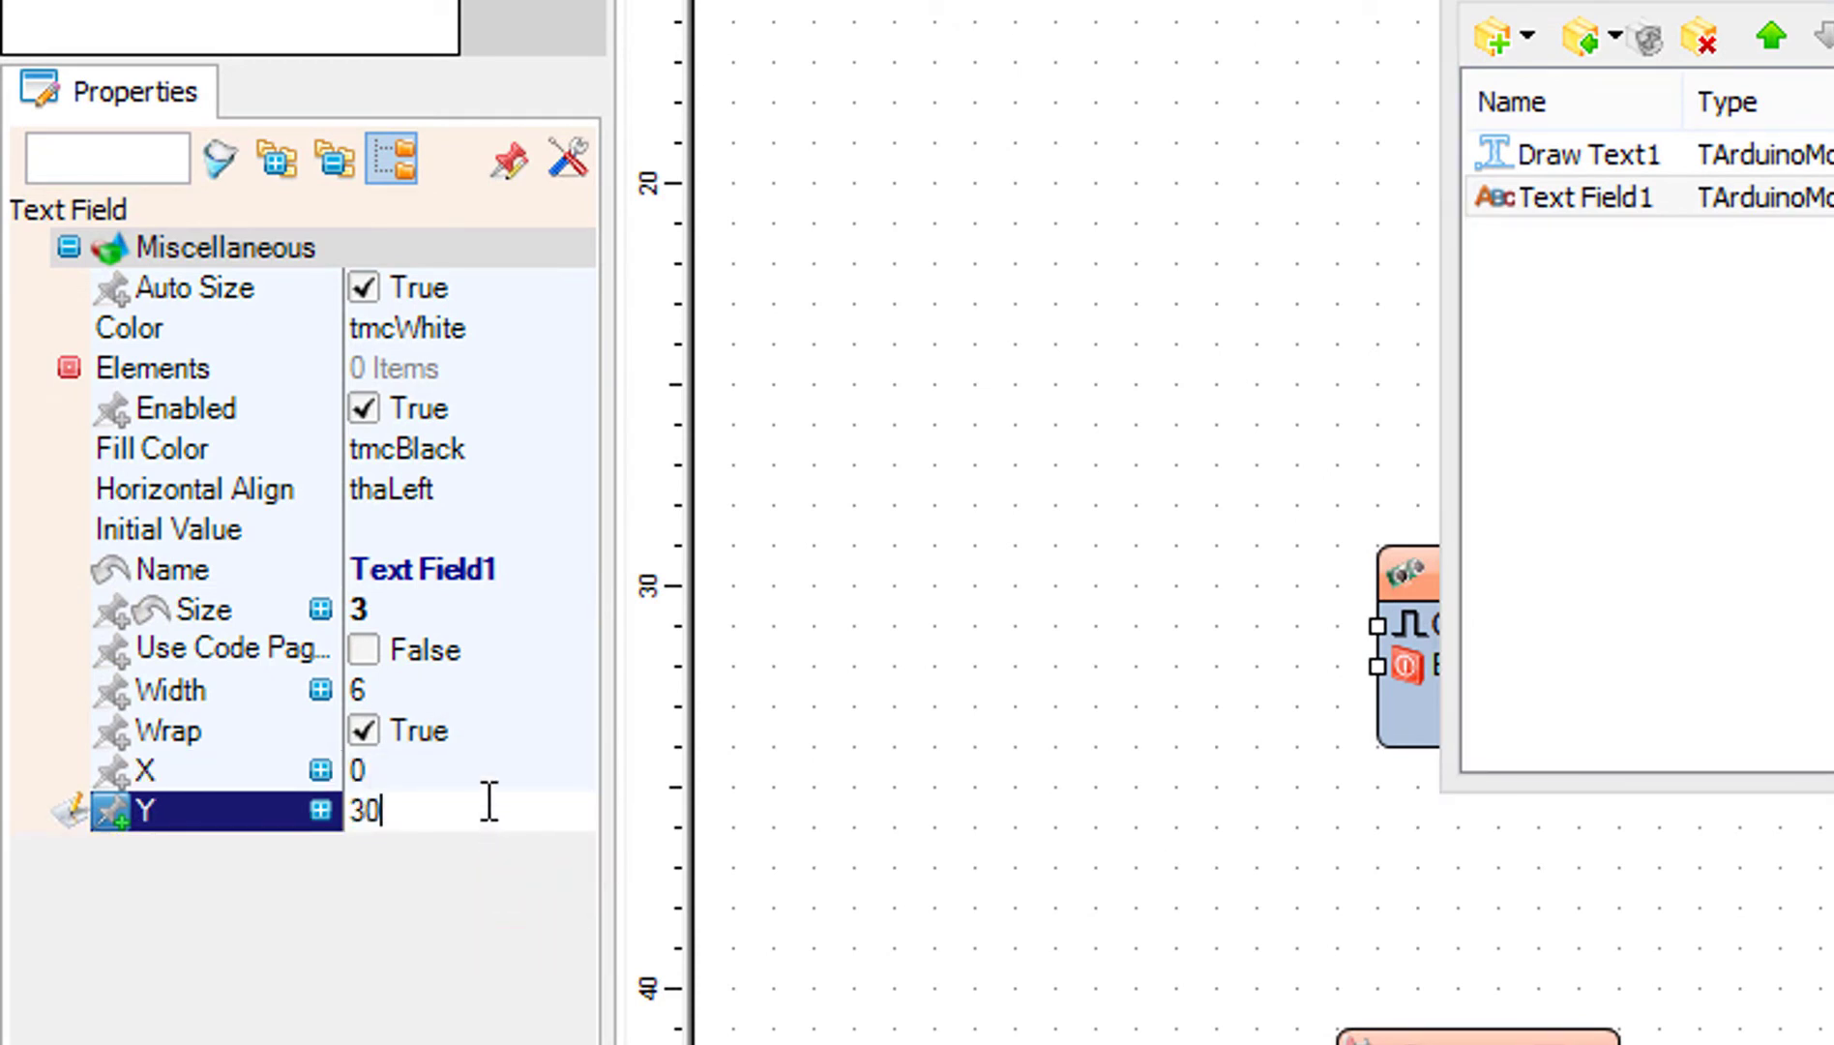
pyautogui.click(489, 778)
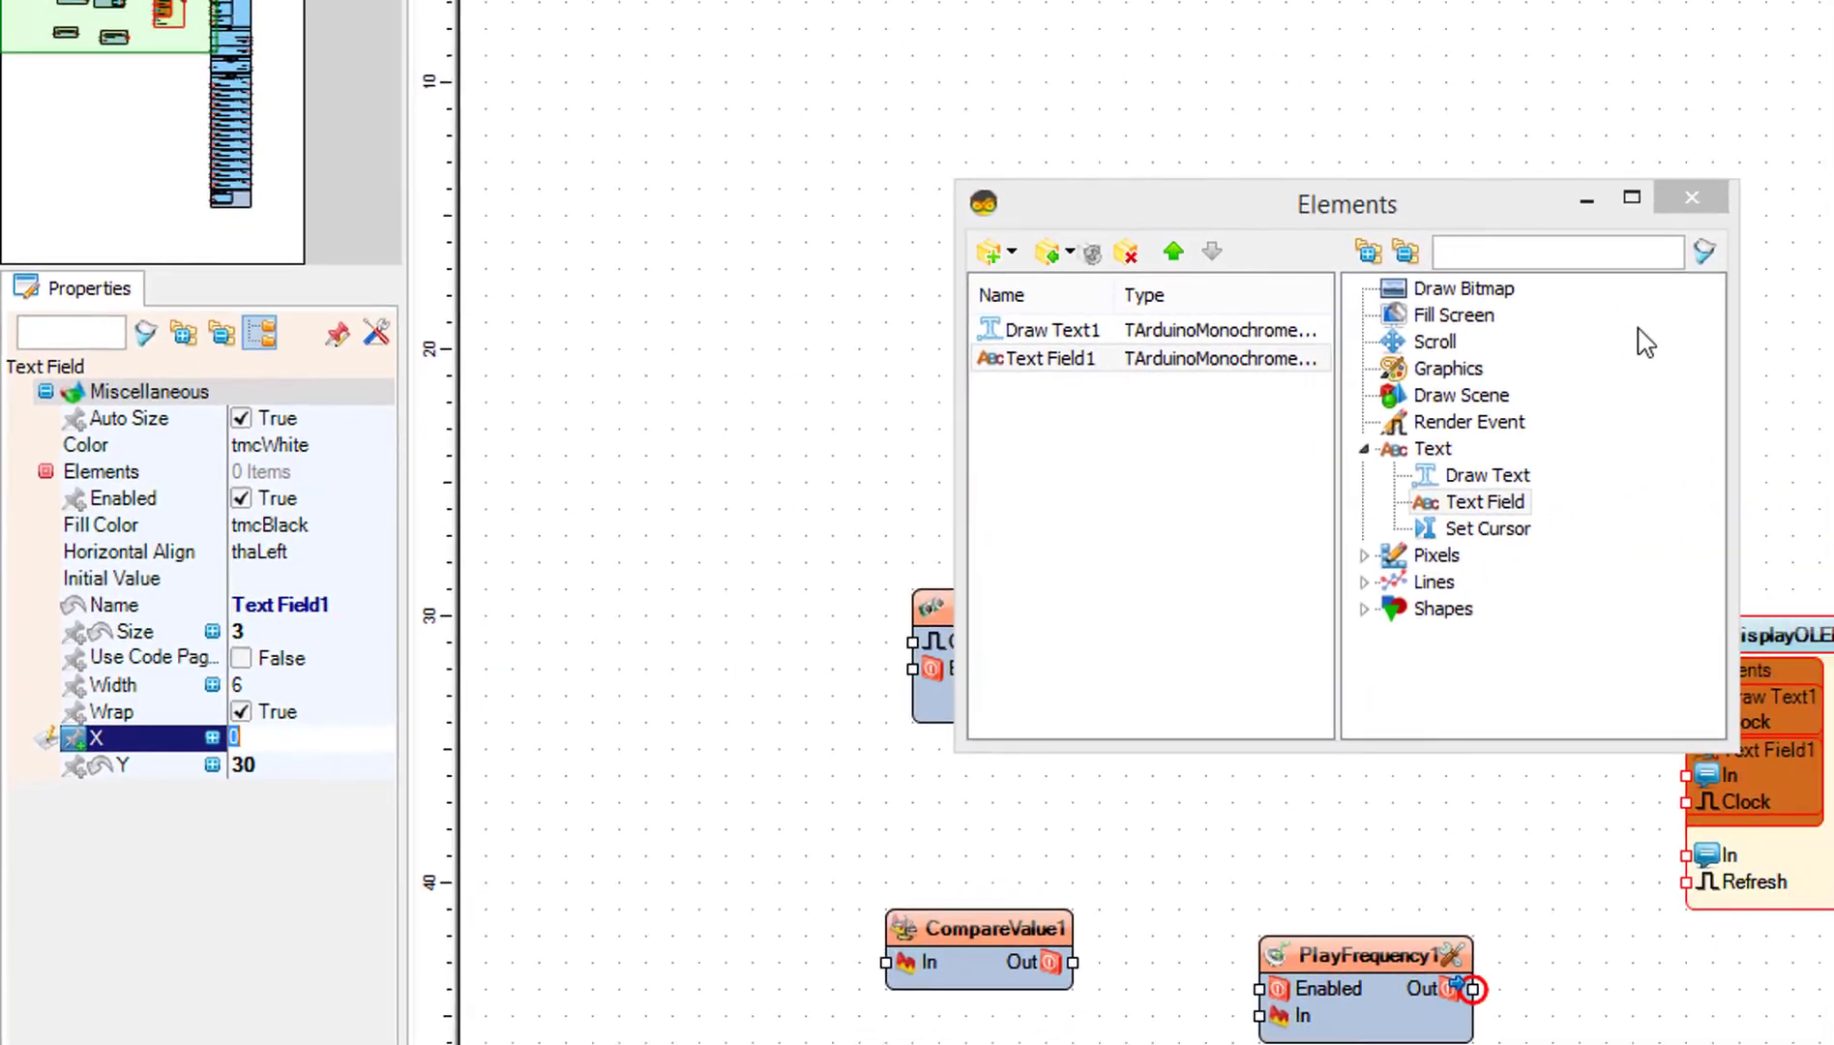
pyautogui.click(1534, 235)
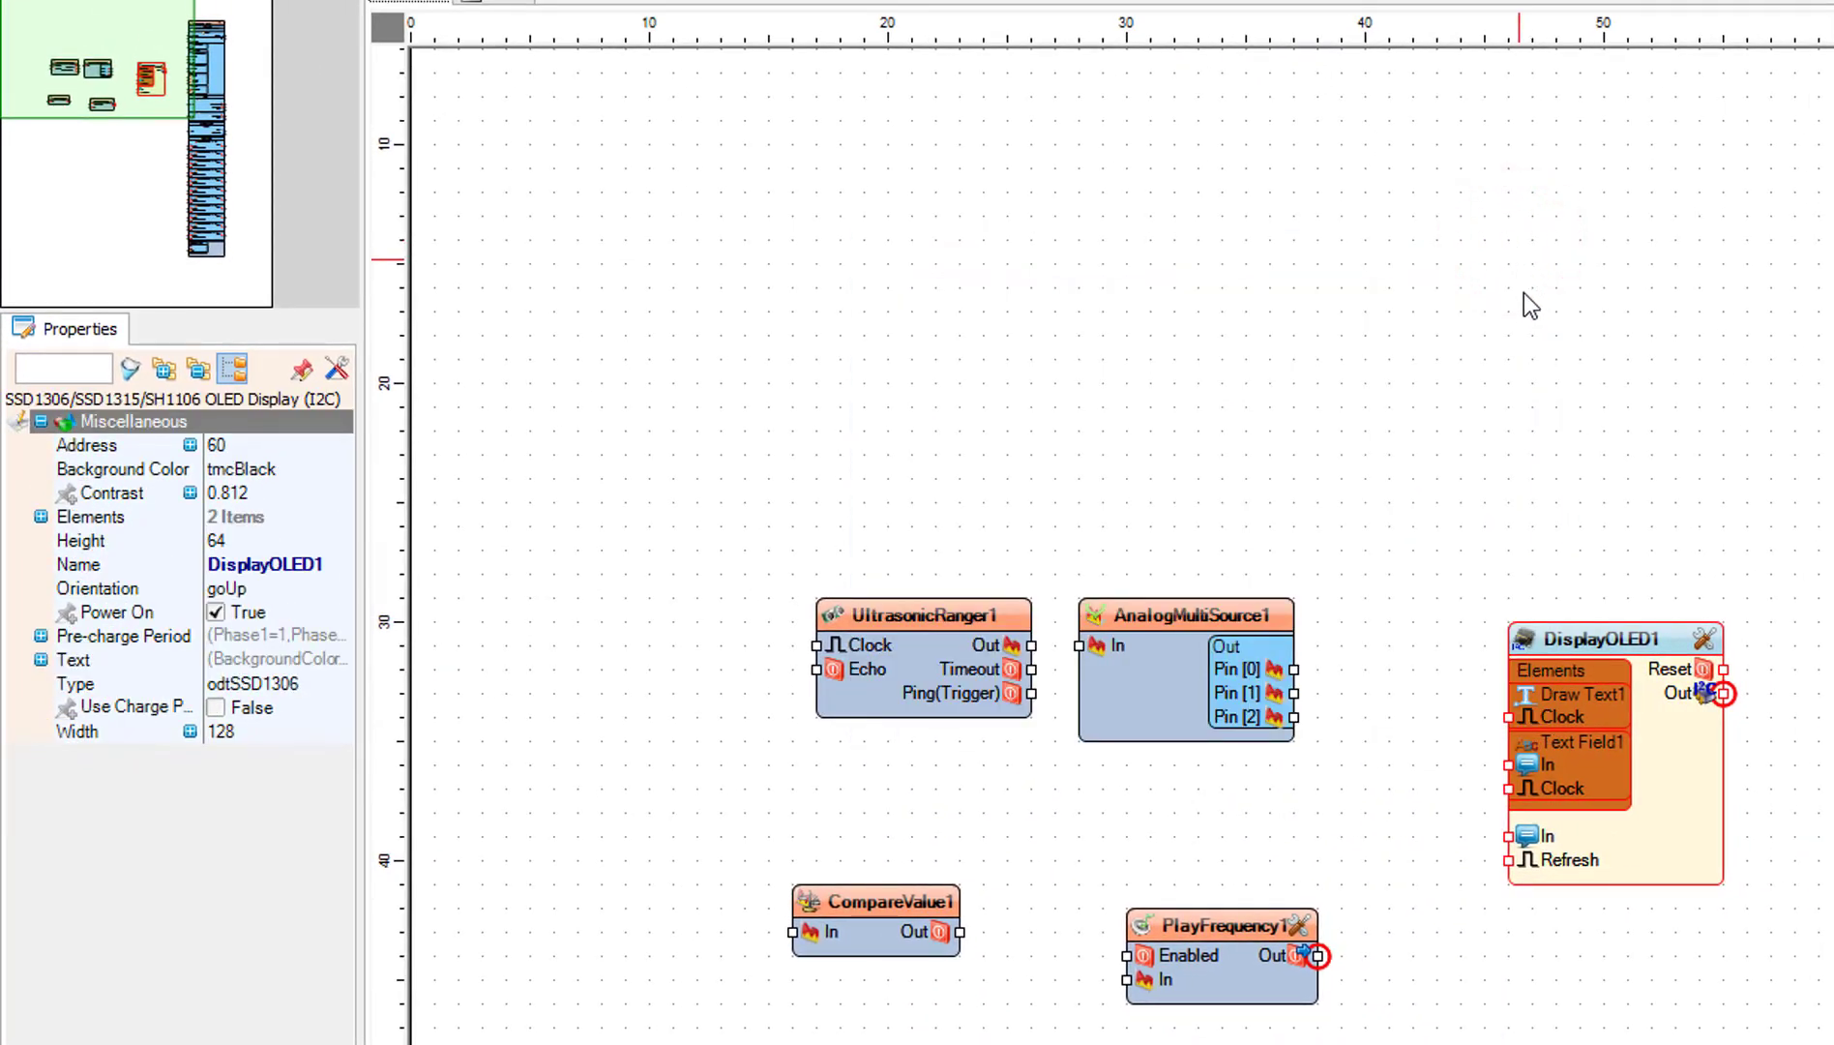
pyautogui.hscroll(5, 1118, 572)
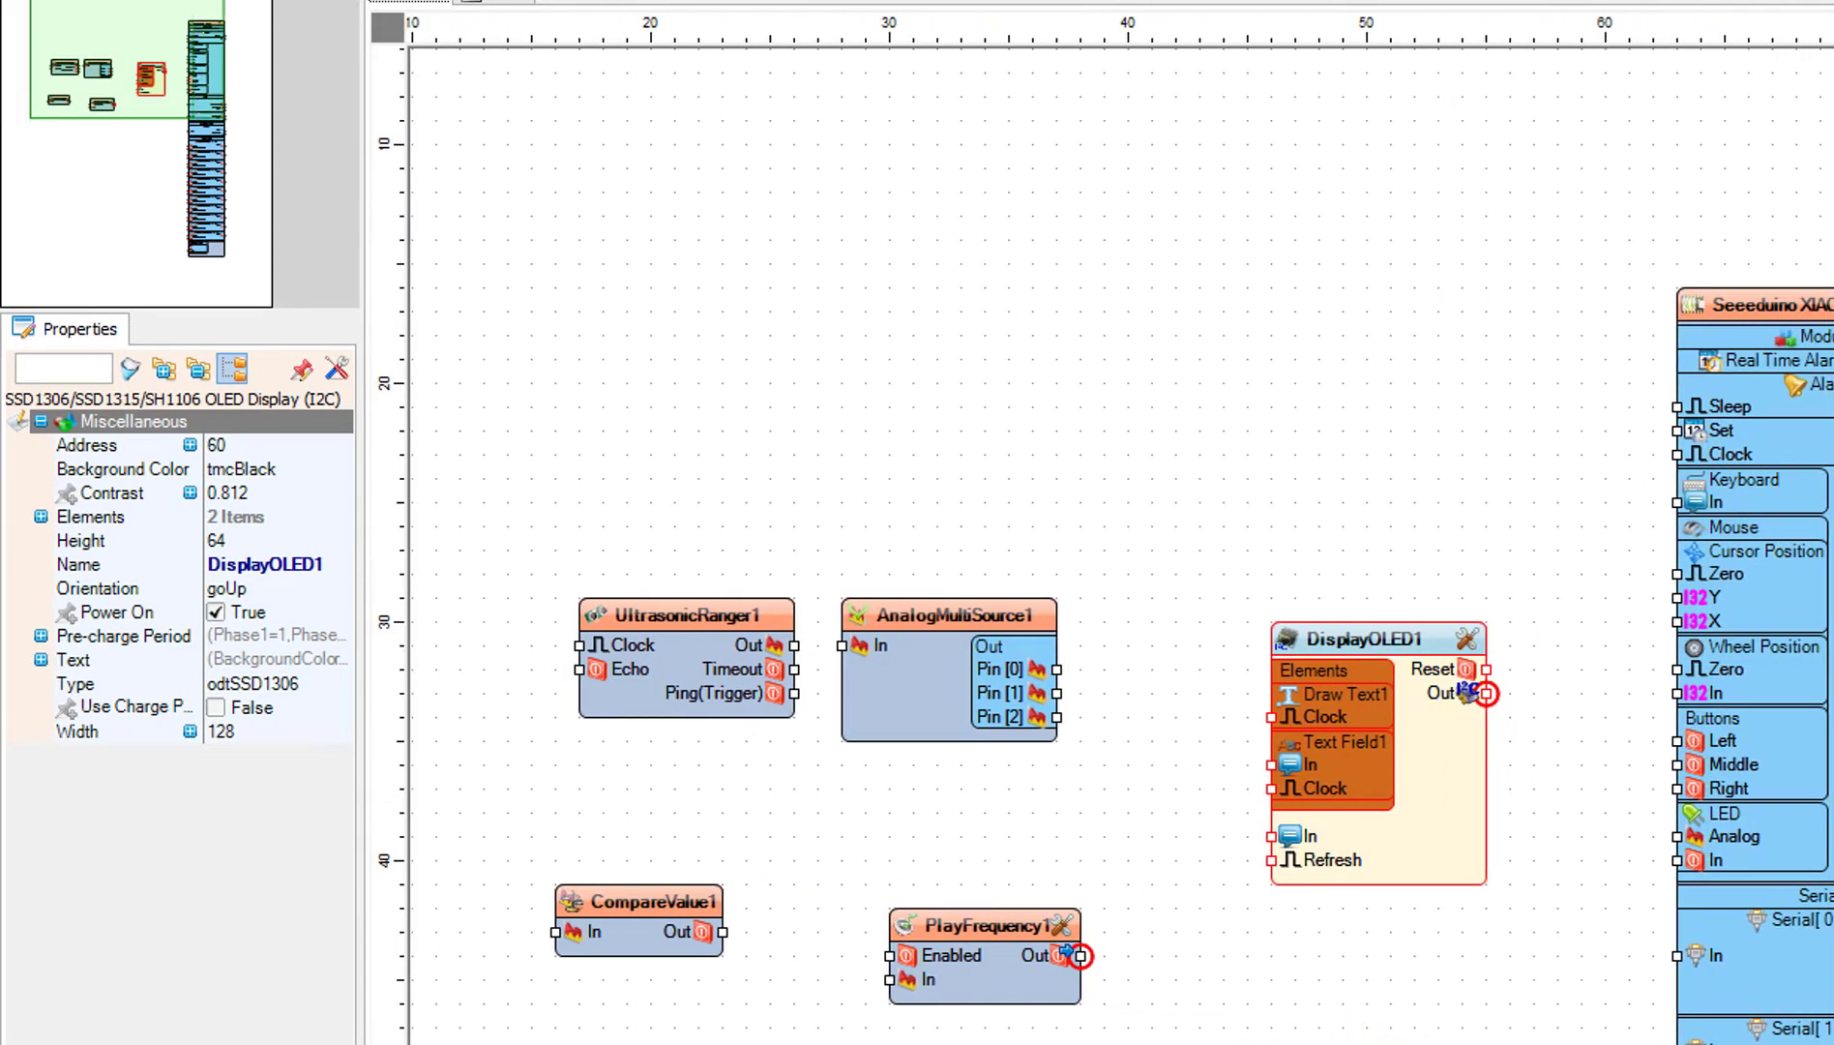
pyautogui.hscroll(2, 1519, 1016)
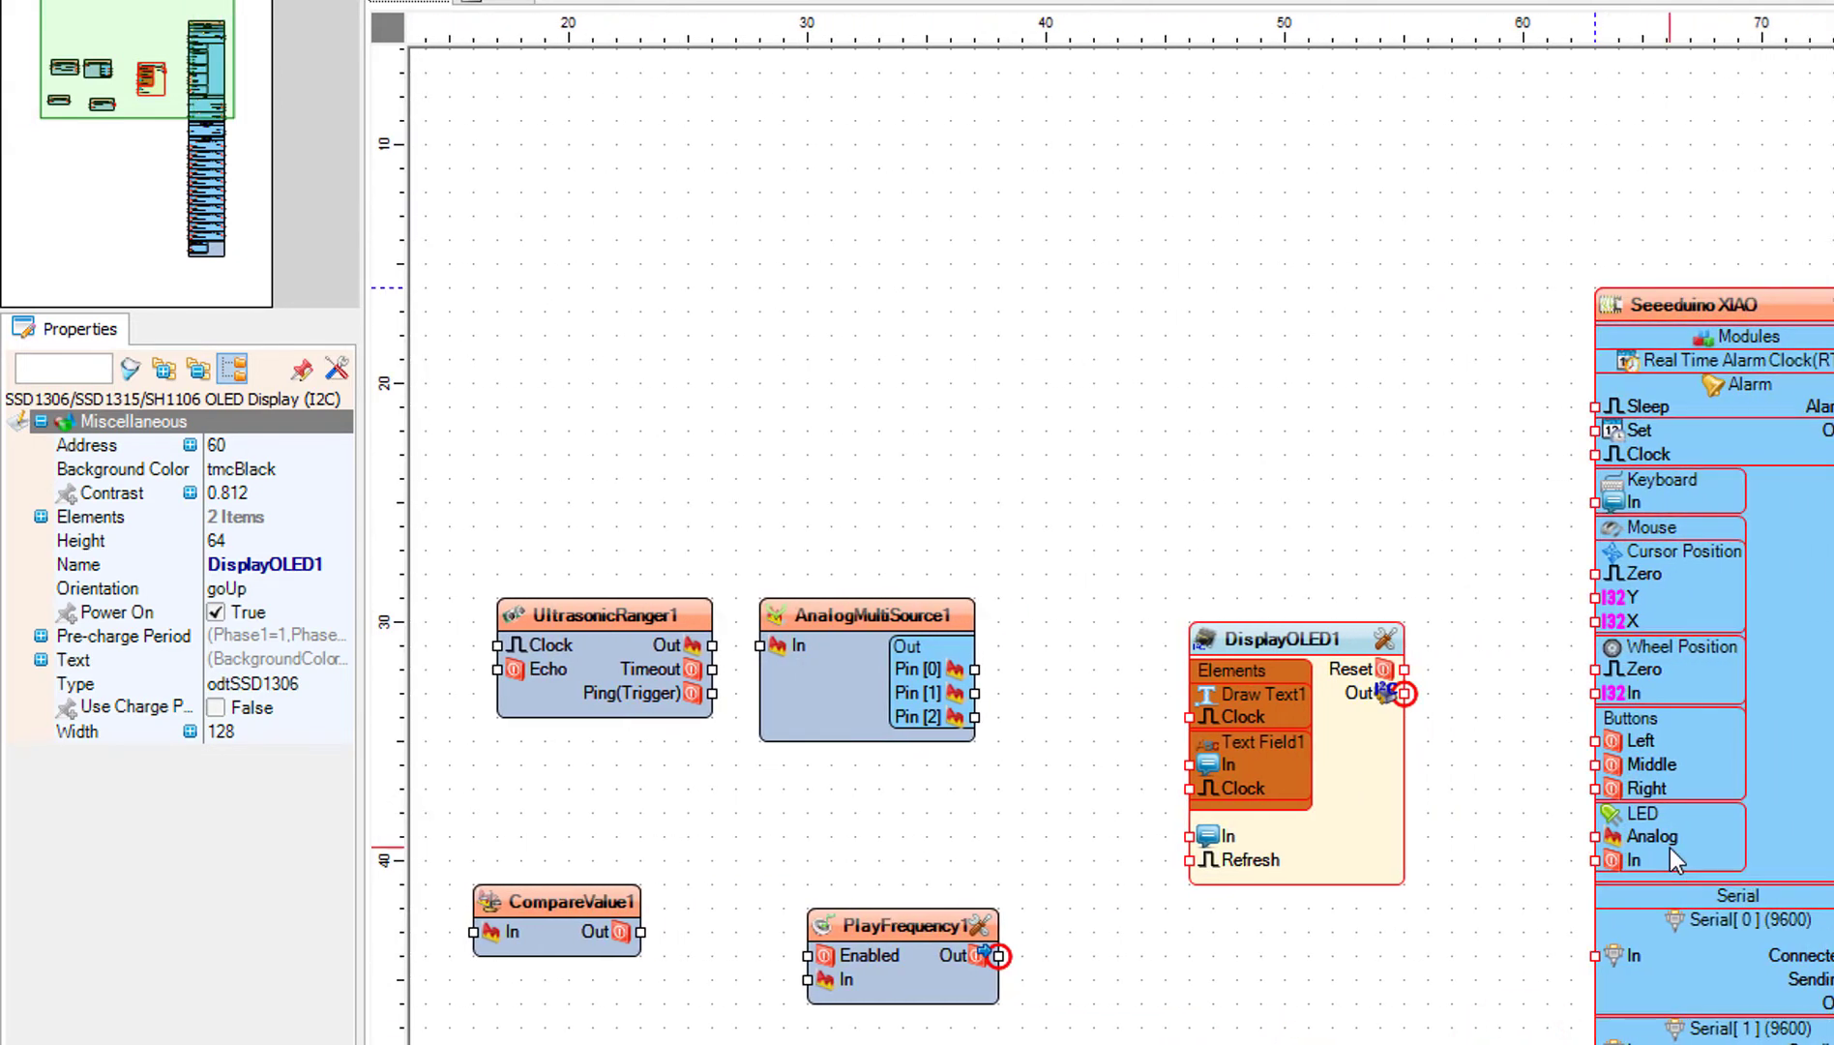
pyautogui.click(1501, 803)
pyautogui.scroll(-5, 1501, 803)
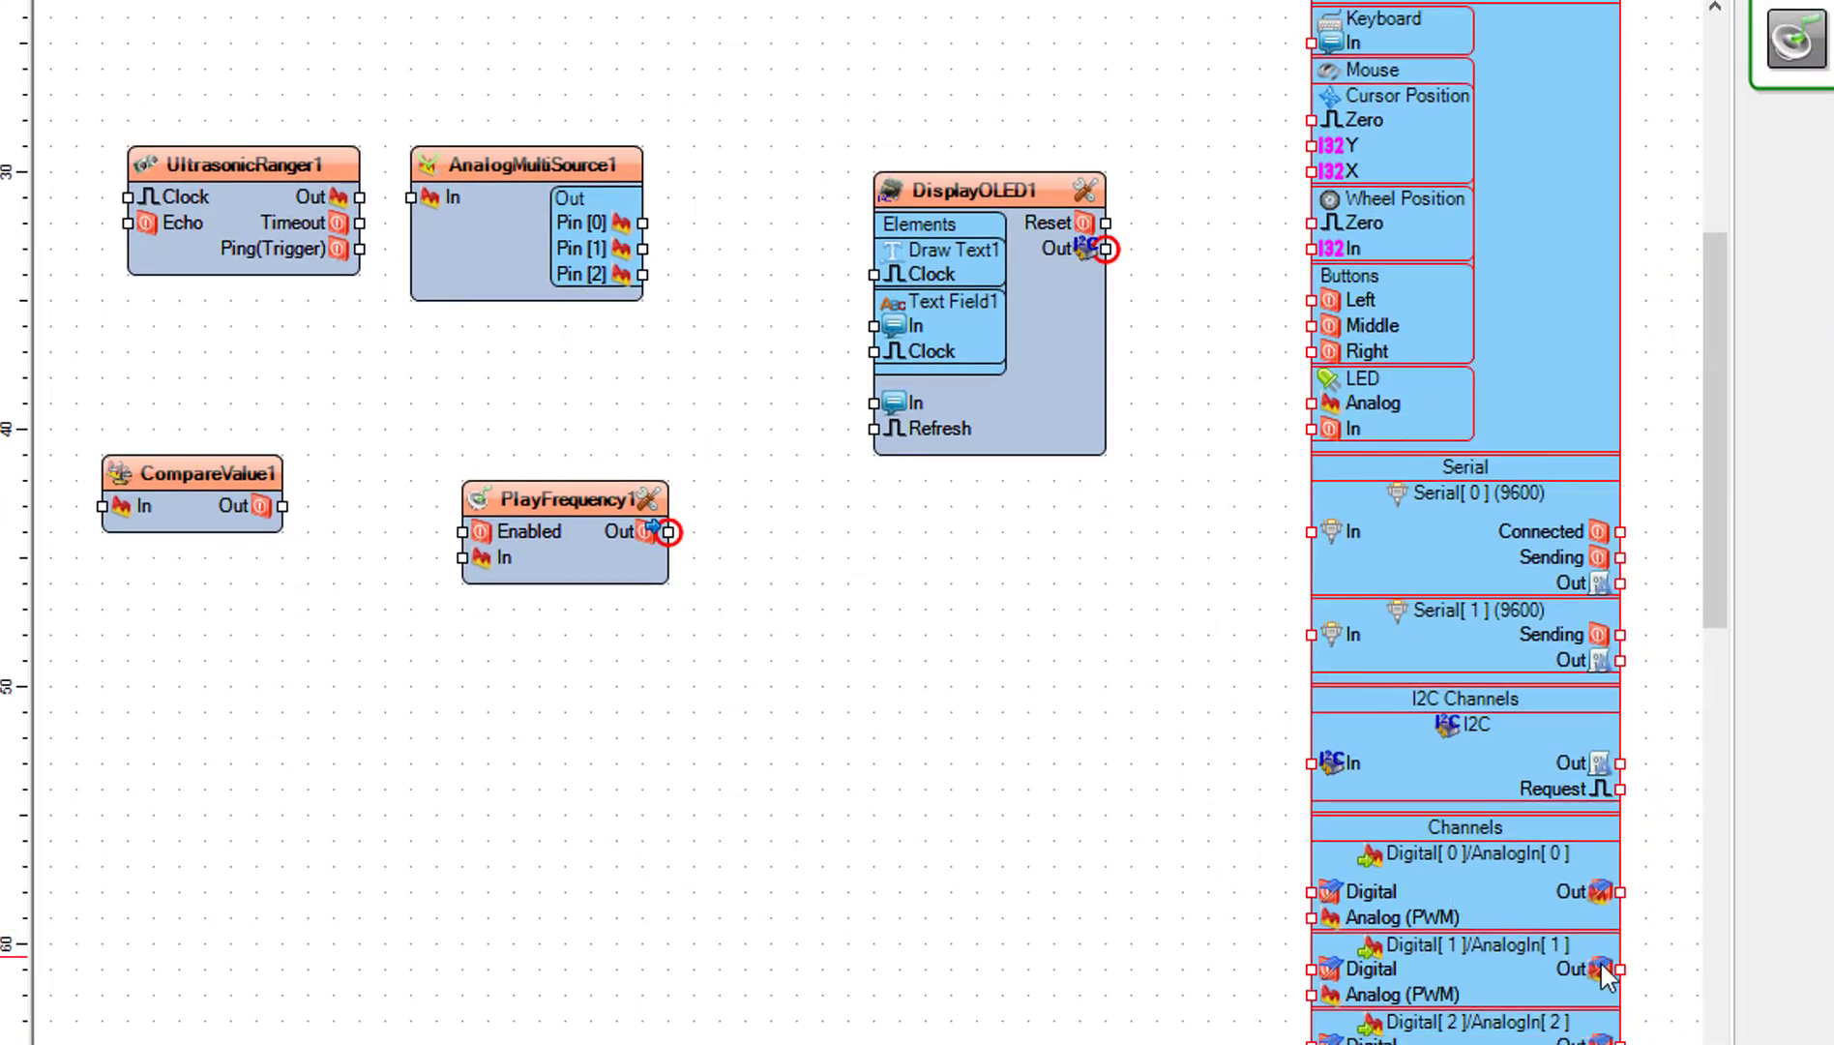
# Wire Digital[1] to Echo, Ping(Trigger) to Digital[0], and ranger Out to AnalogMultiSource1 In.
pyautogui.moveTo(1617, 973); pyautogui.dragTo(124, 230)
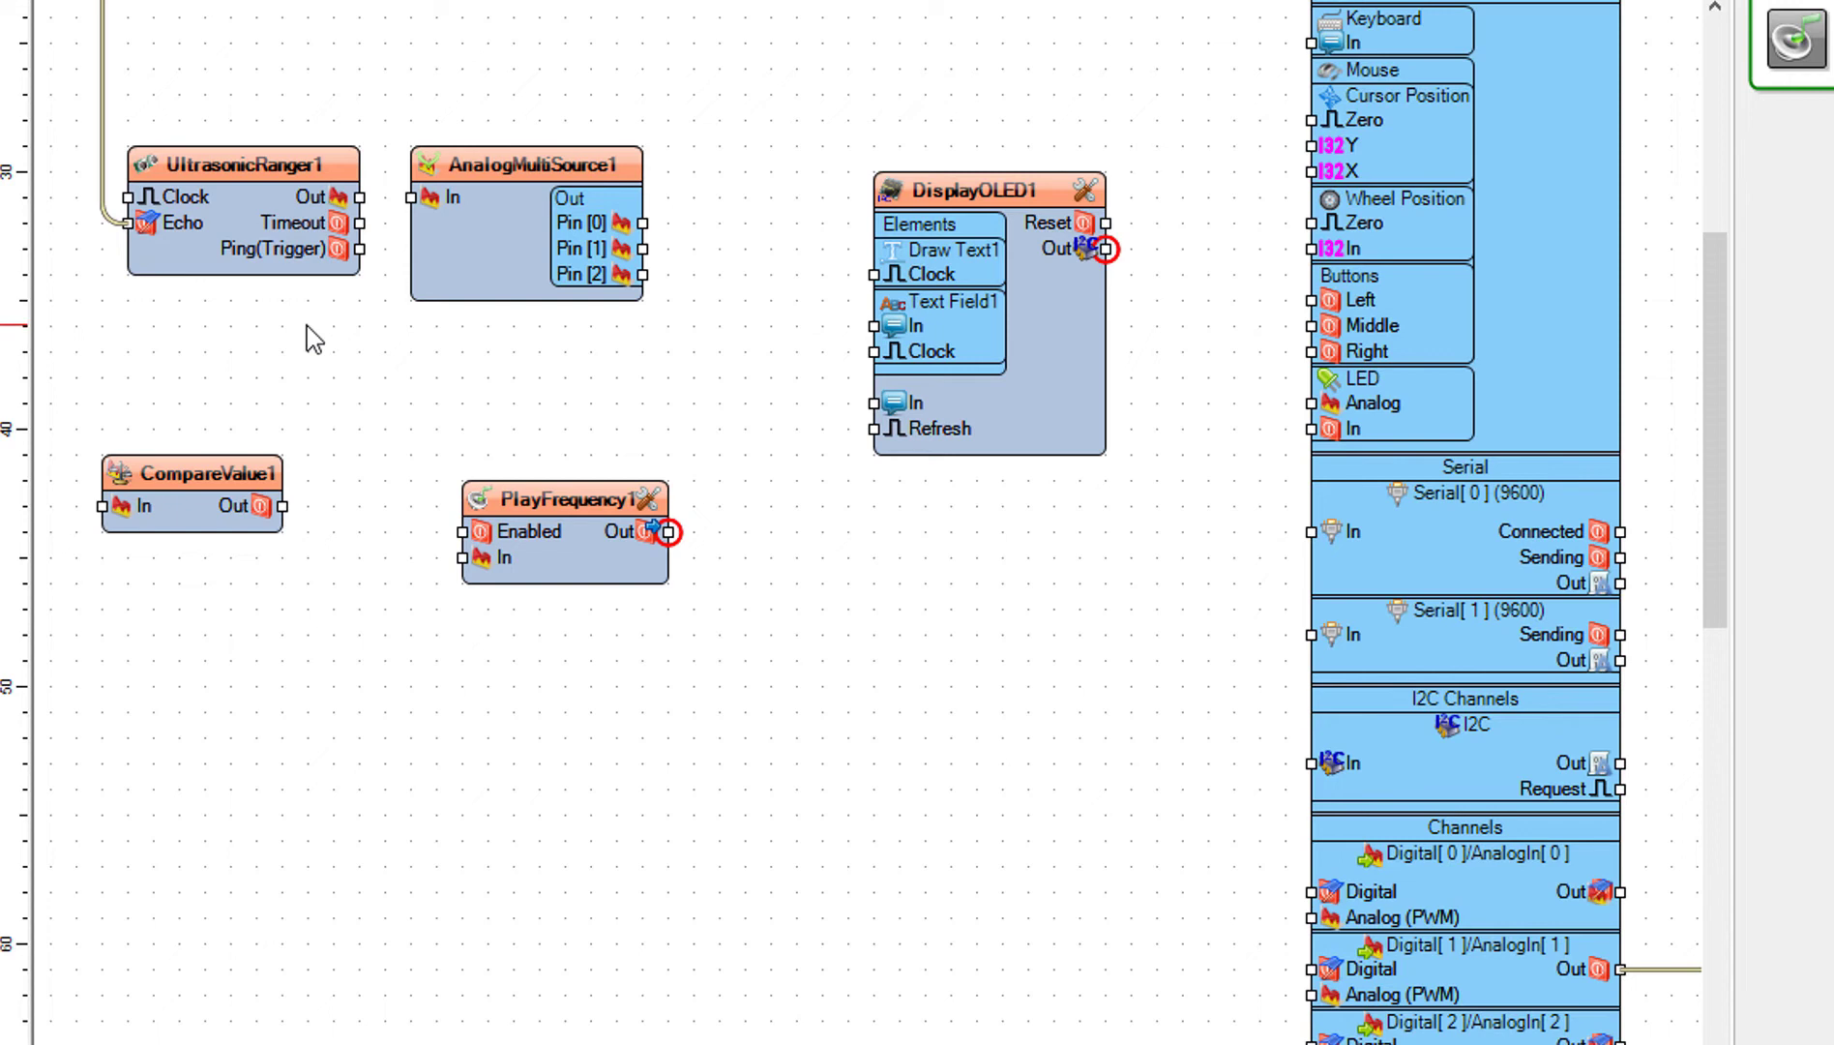
pyautogui.moveTo(360, 248); pyautogui.dragTo(362, 254)
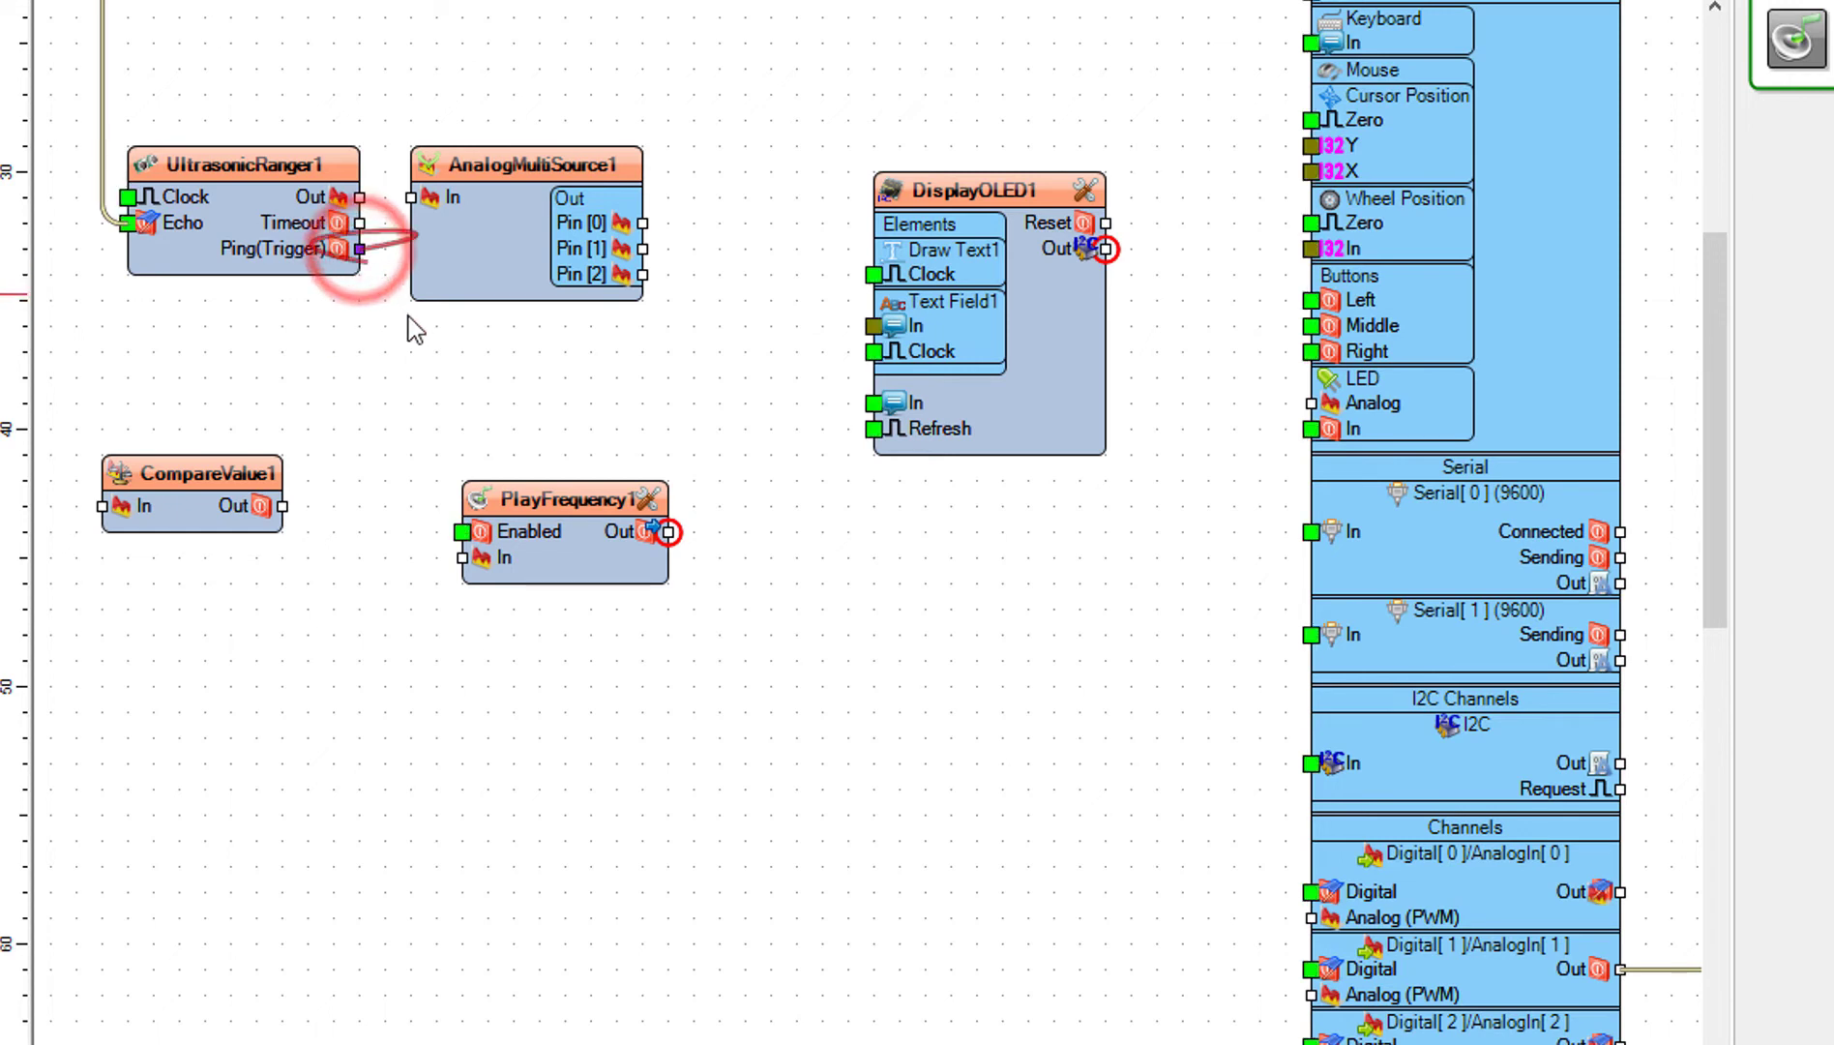
pyautogui.moveTo(408, 329); pyautogui.dragTo(1319, 904)
pyautogui.scroll(2, 590, 216)
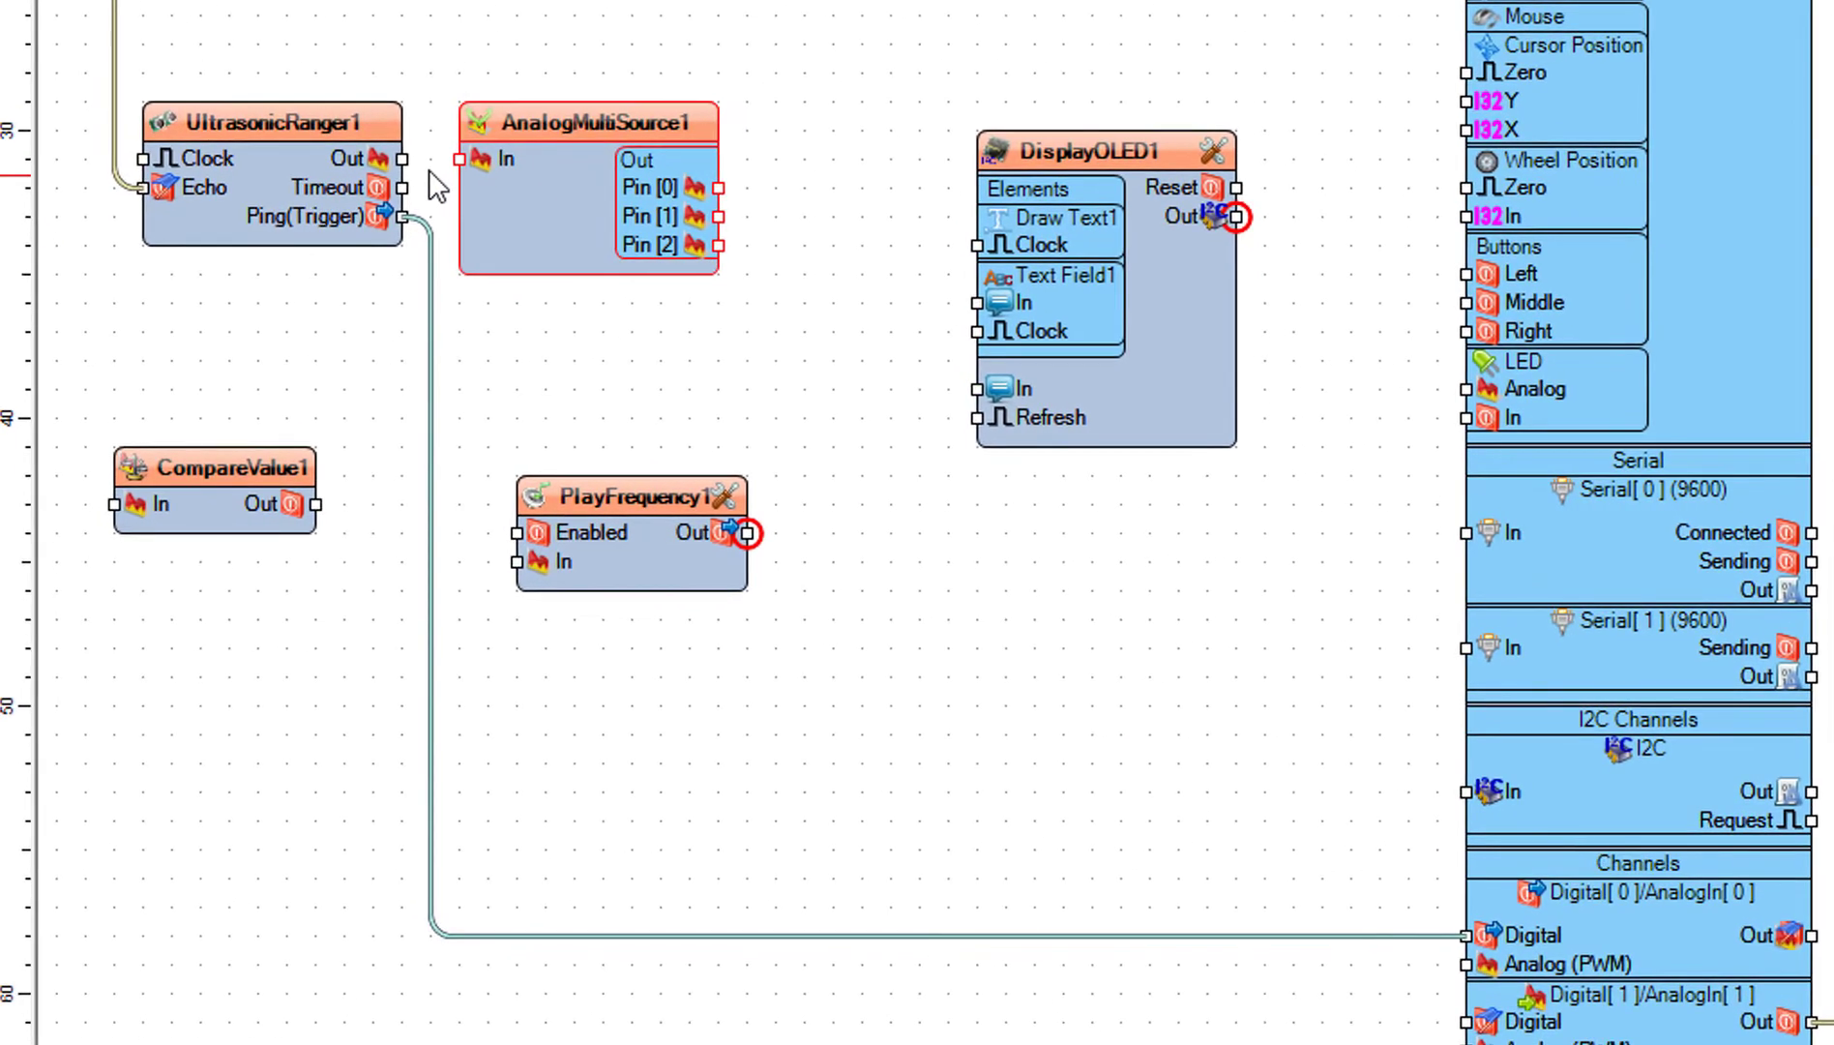
pyautogui.moveTo(403, 160); pyautogui.dragTo(455, 153)
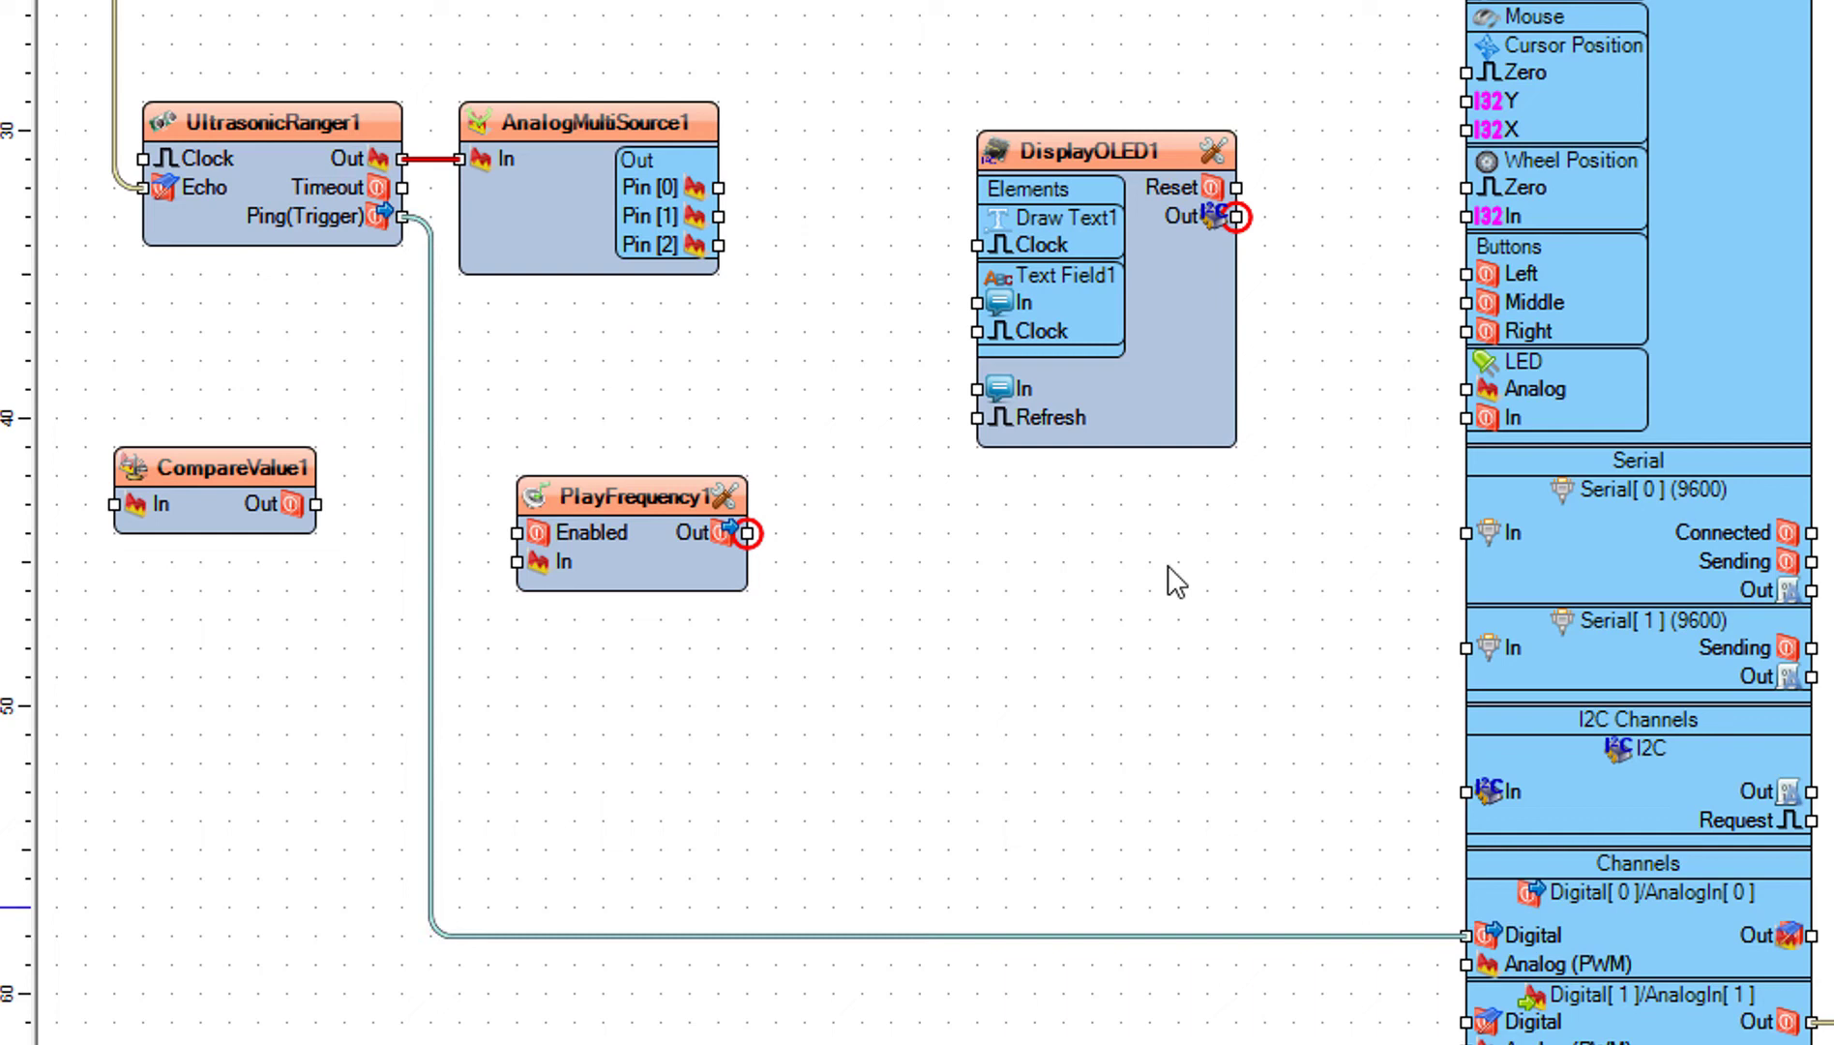
# Wire AnalogMultiSource1 Pin[0] to CompareValue1 In, Pin[1] to Text Field1 In, and Pin[2] to its Clock.
pyautogui.moveTo(717, 189)
pyautogui.mouseDown()
pyautogui.moveTo(576, 312)
pyautogui.moveTo(202, 422)
pyautogui.moveTo(87, 480)
pyautogui.moveTo(112, 504)
pyautogui.mouseUp()
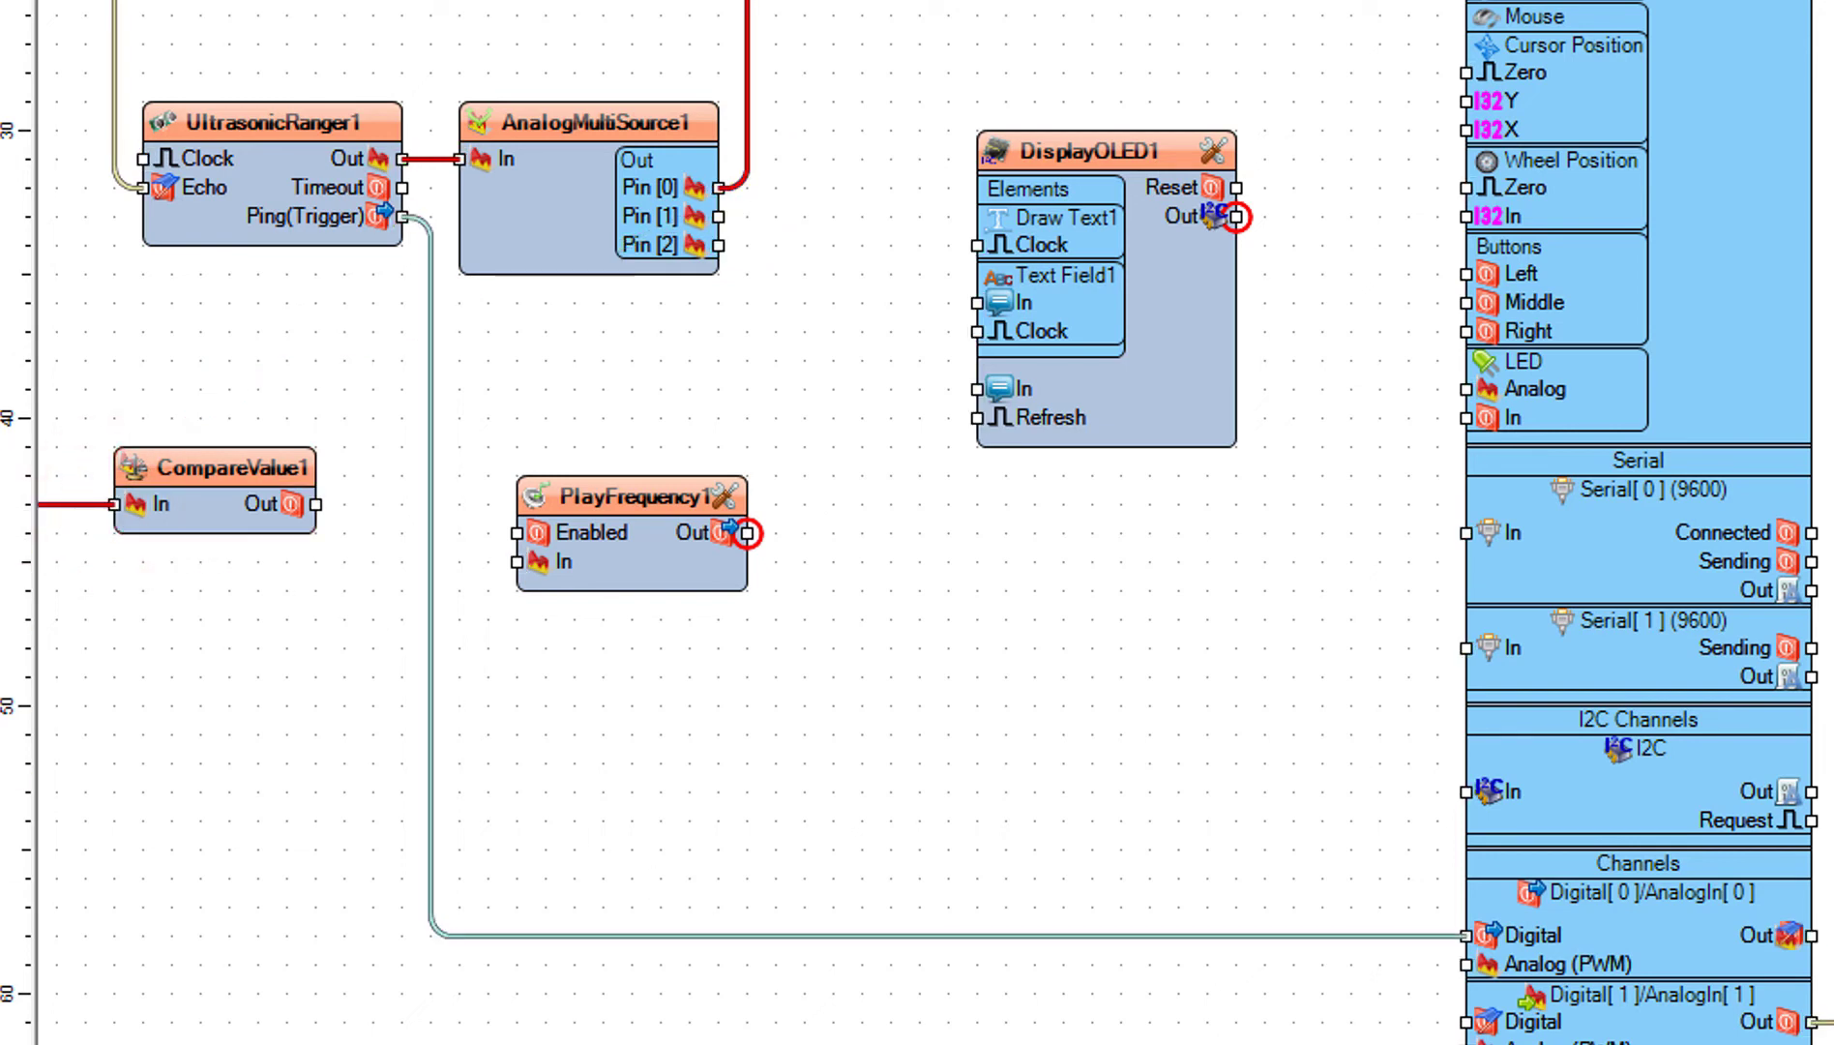
pyautogui.hscroll(-3, 962, 899)
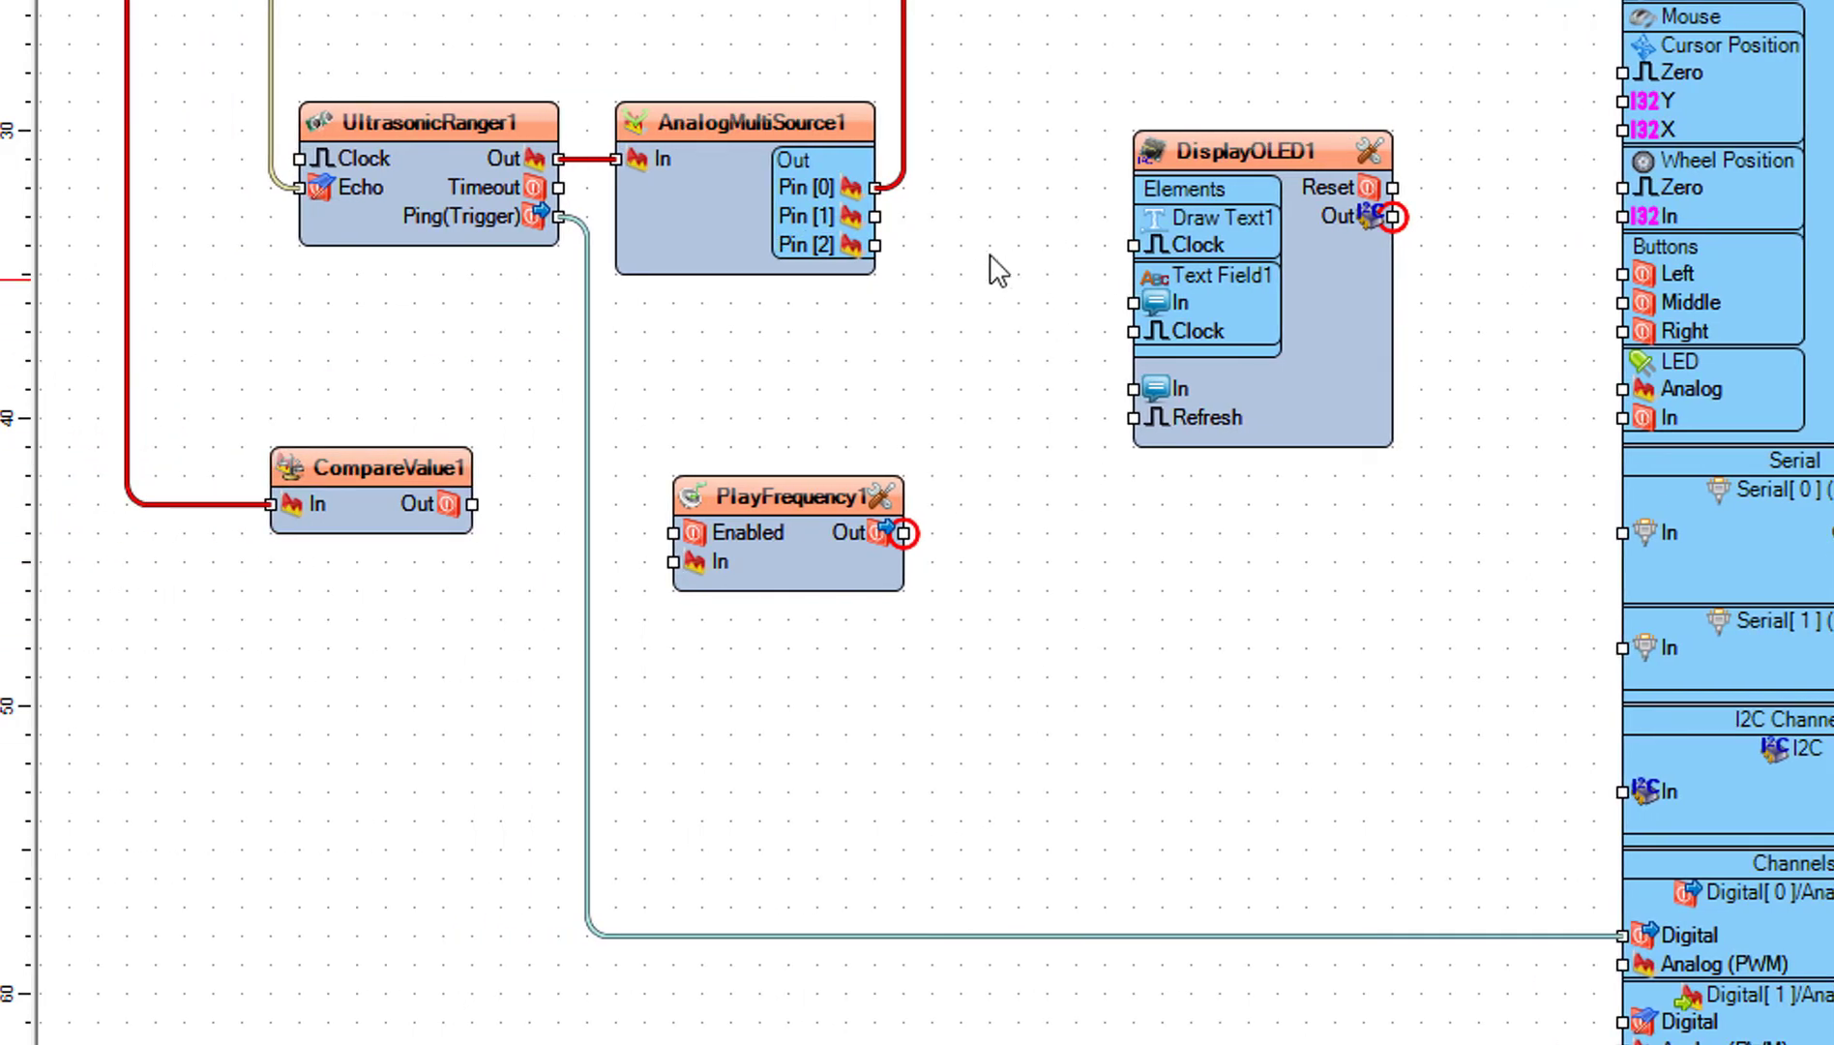
pyautogui.moveTo(875, 216); pyautogui.dragTo(1132, 304)
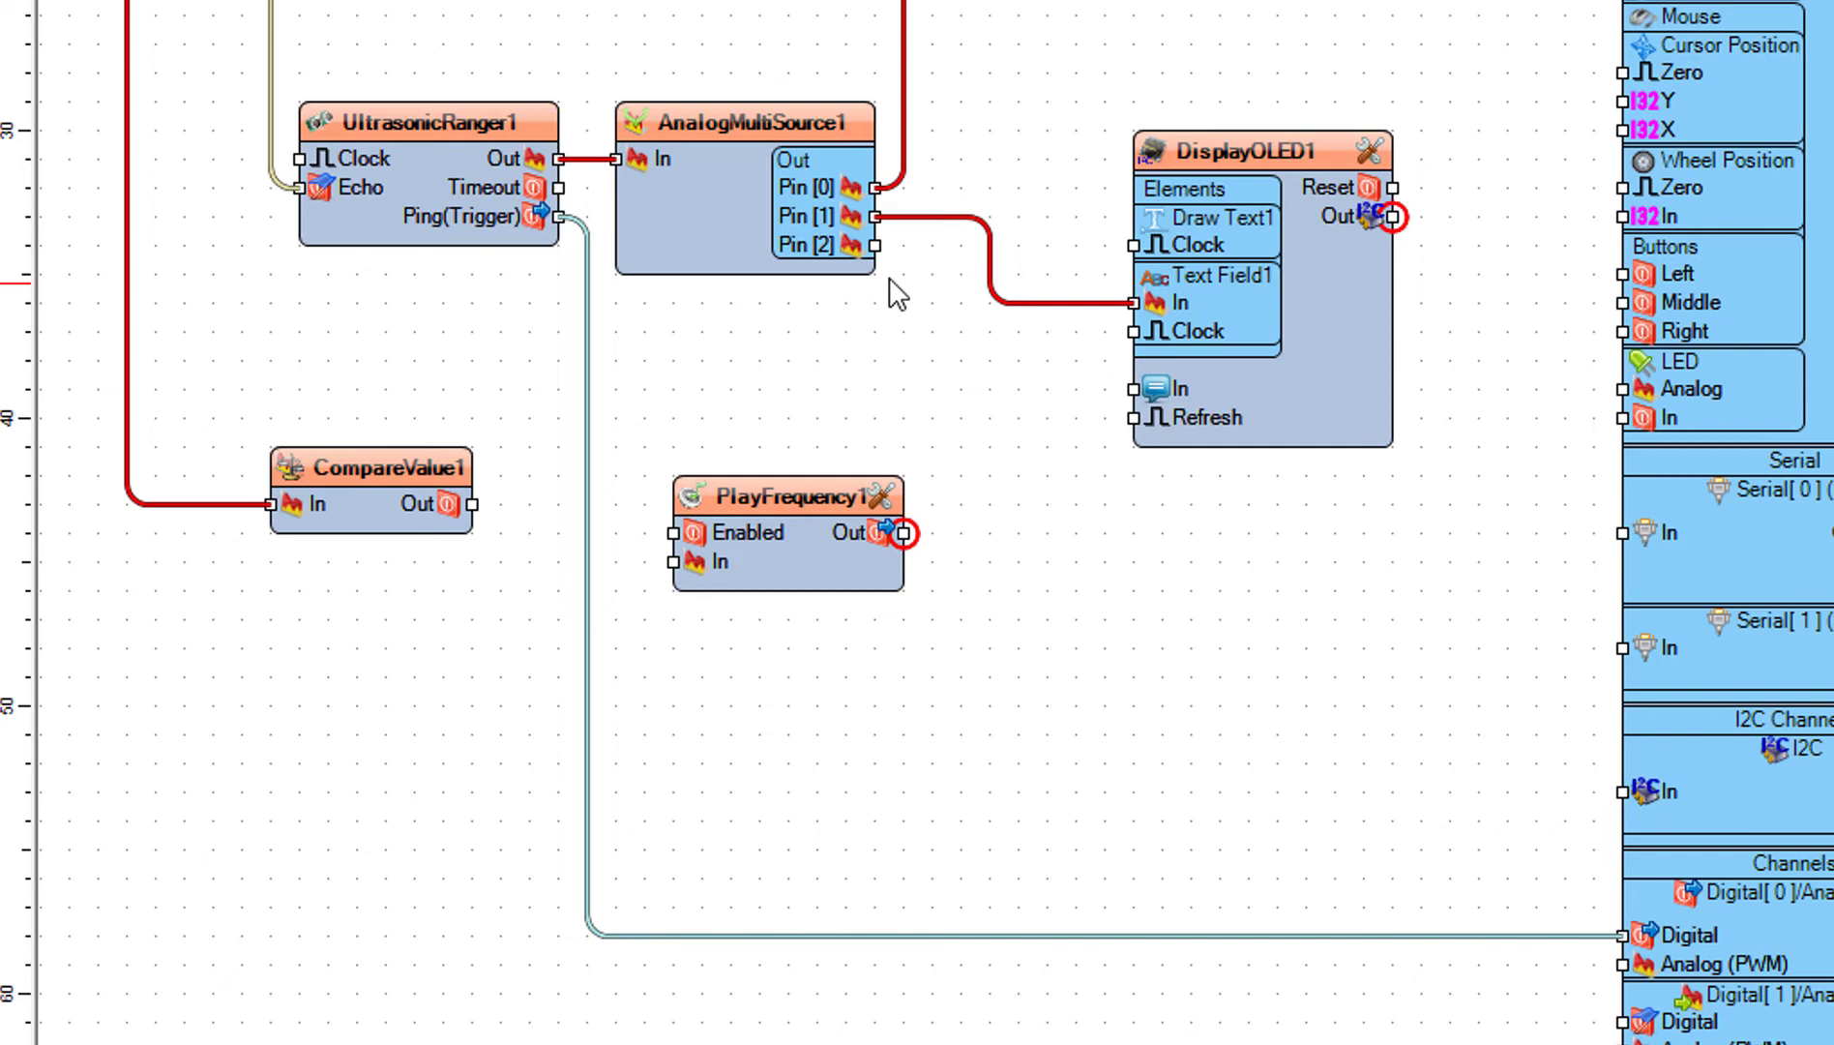
pyautogui.moveTo(874, 245); pyautogui.dragTo(1134, 337)
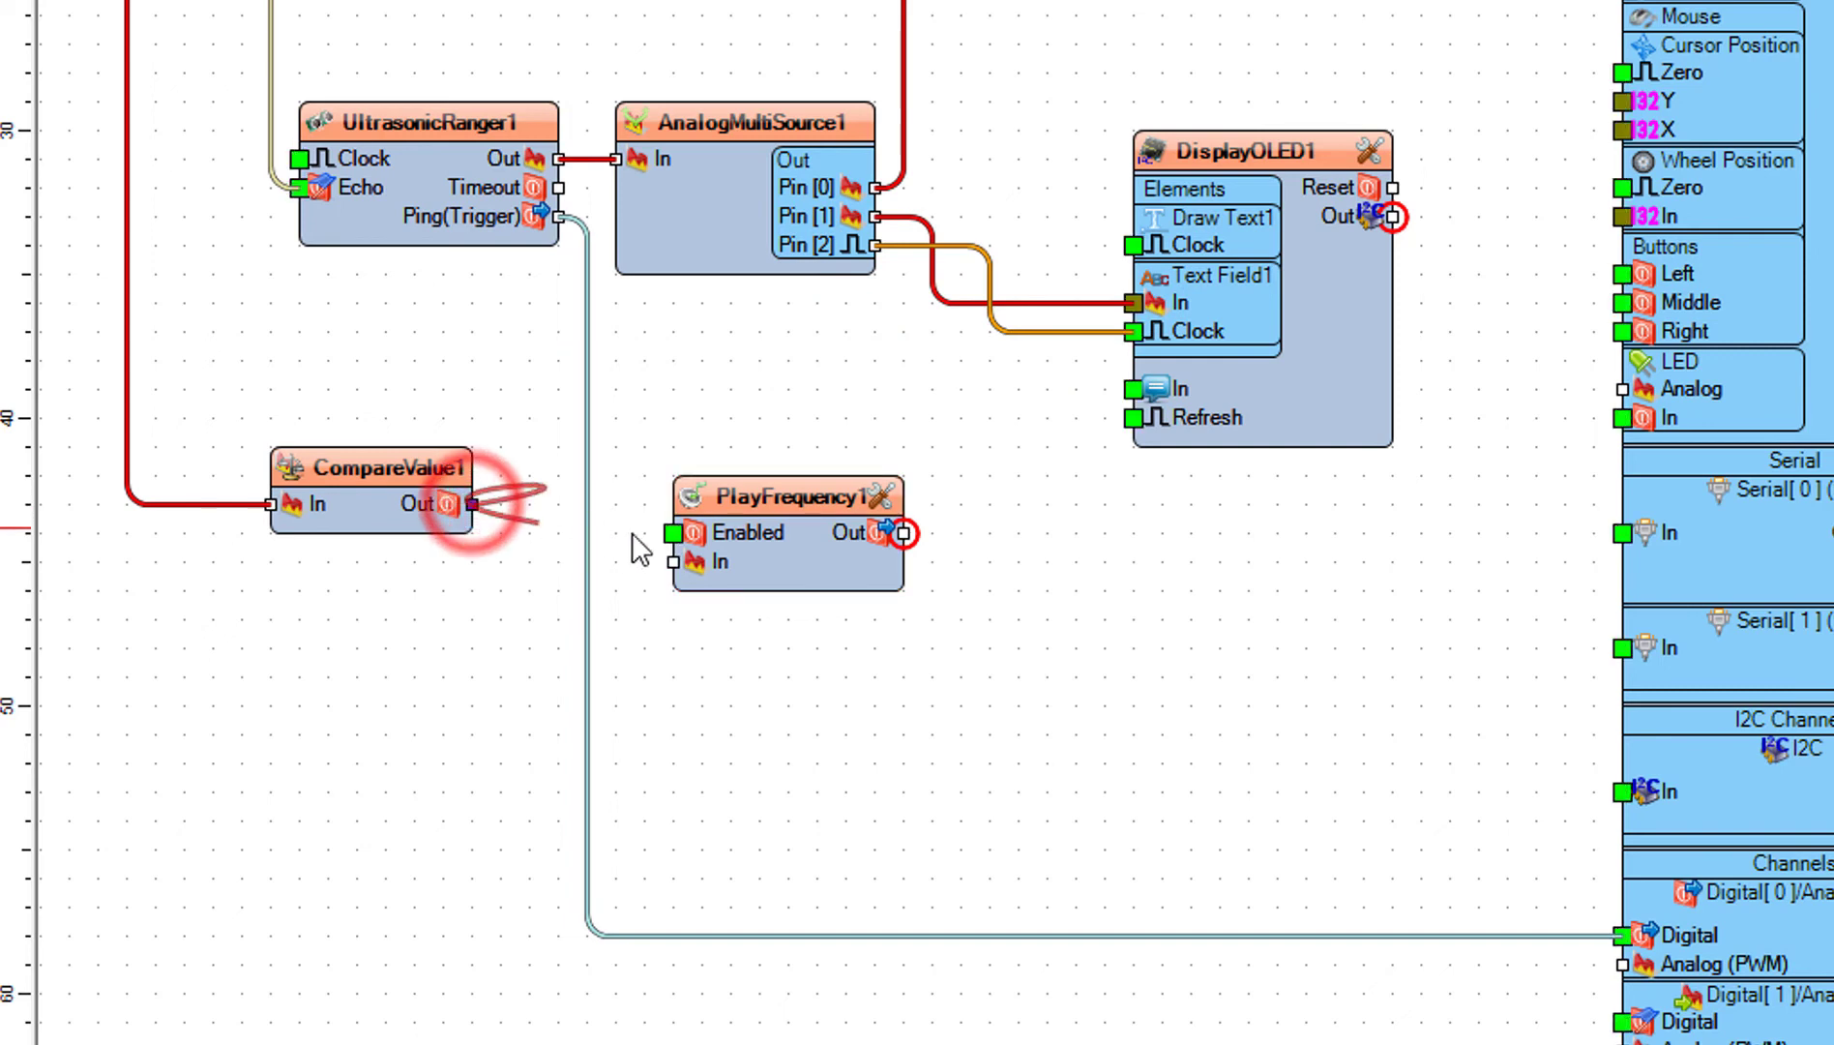
# Wire CompareValue1 Out to PlayFrequency1 Enabled, PlayFrequency1 Out to Digital[3], and DisplayOLED1 Out to I2C In.
pyautogui.moveTo(473, 504); pyautogui.dragTo(673, 532)
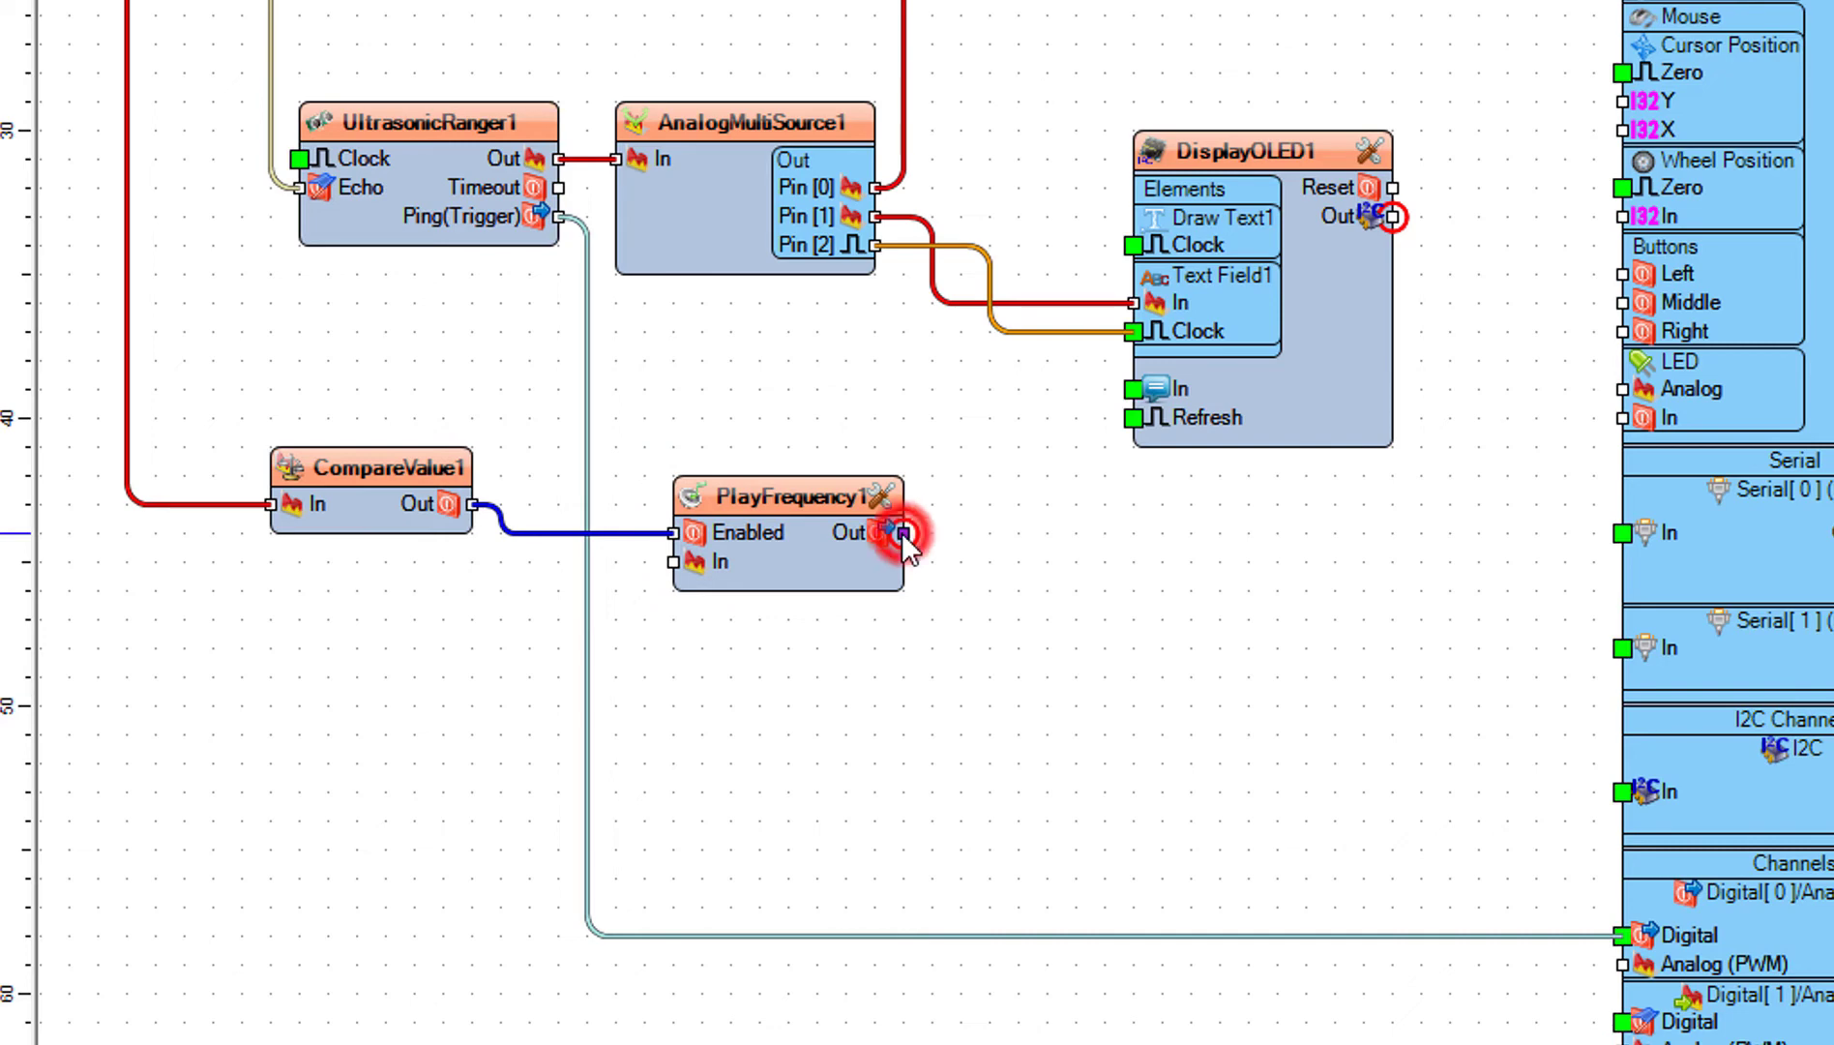
pyautogui.moveTo(901, 531); pyautogui.dragTo(1024, 678)
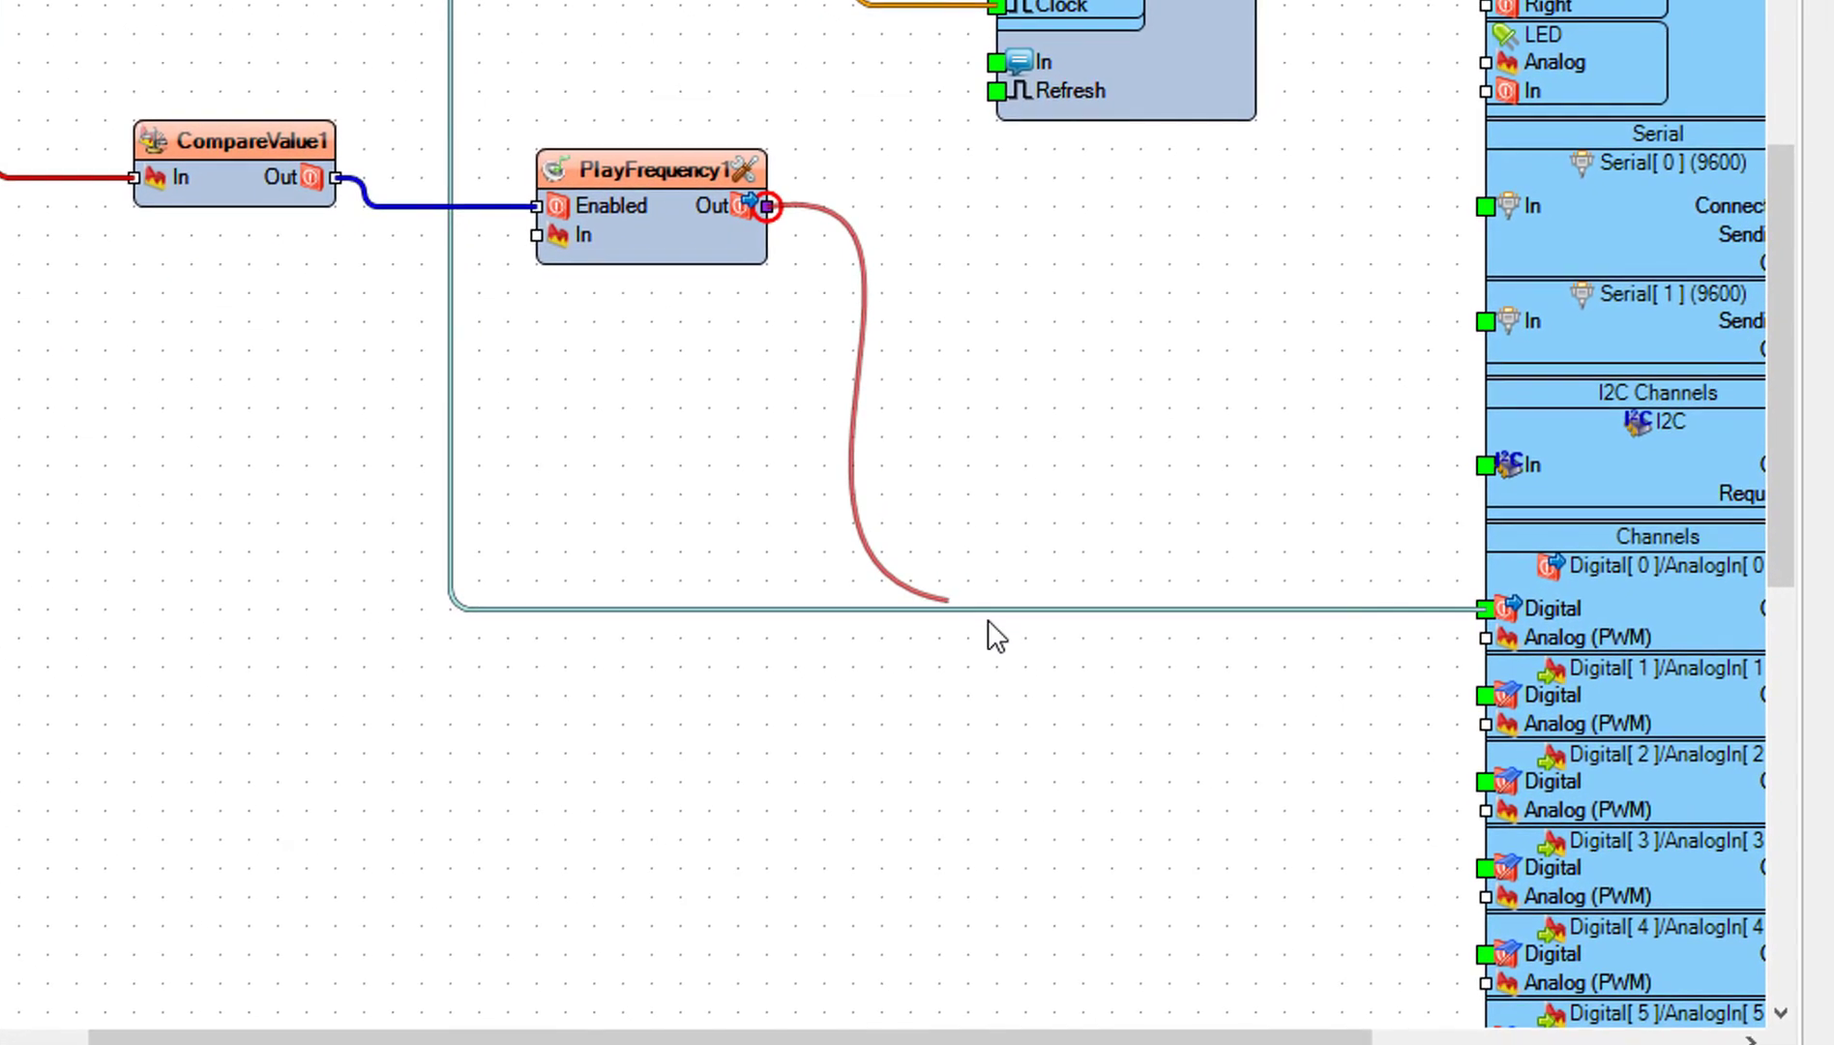
pyautogui.moveTo(1020, 678); pyautogui.dragTo(1485, 868)
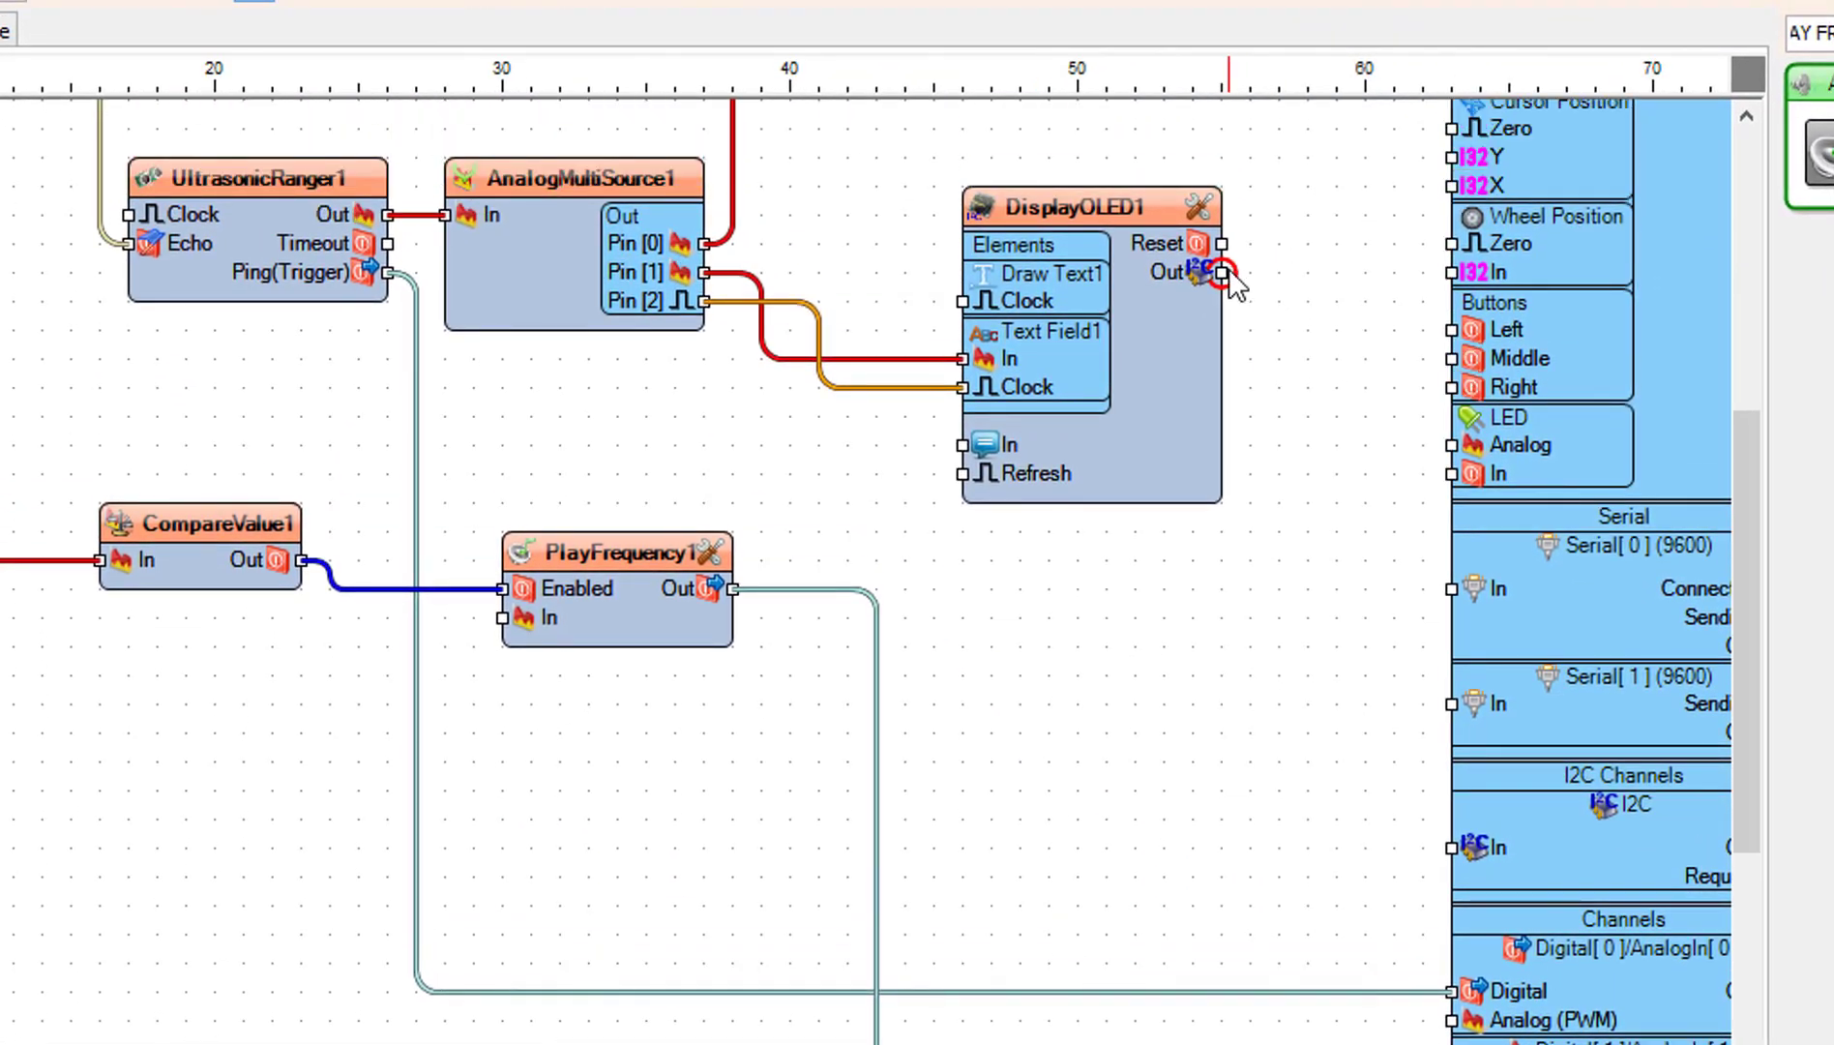
pyautogui.moveTo(1226, 272); pyautogui.dragTo(1225, 272)
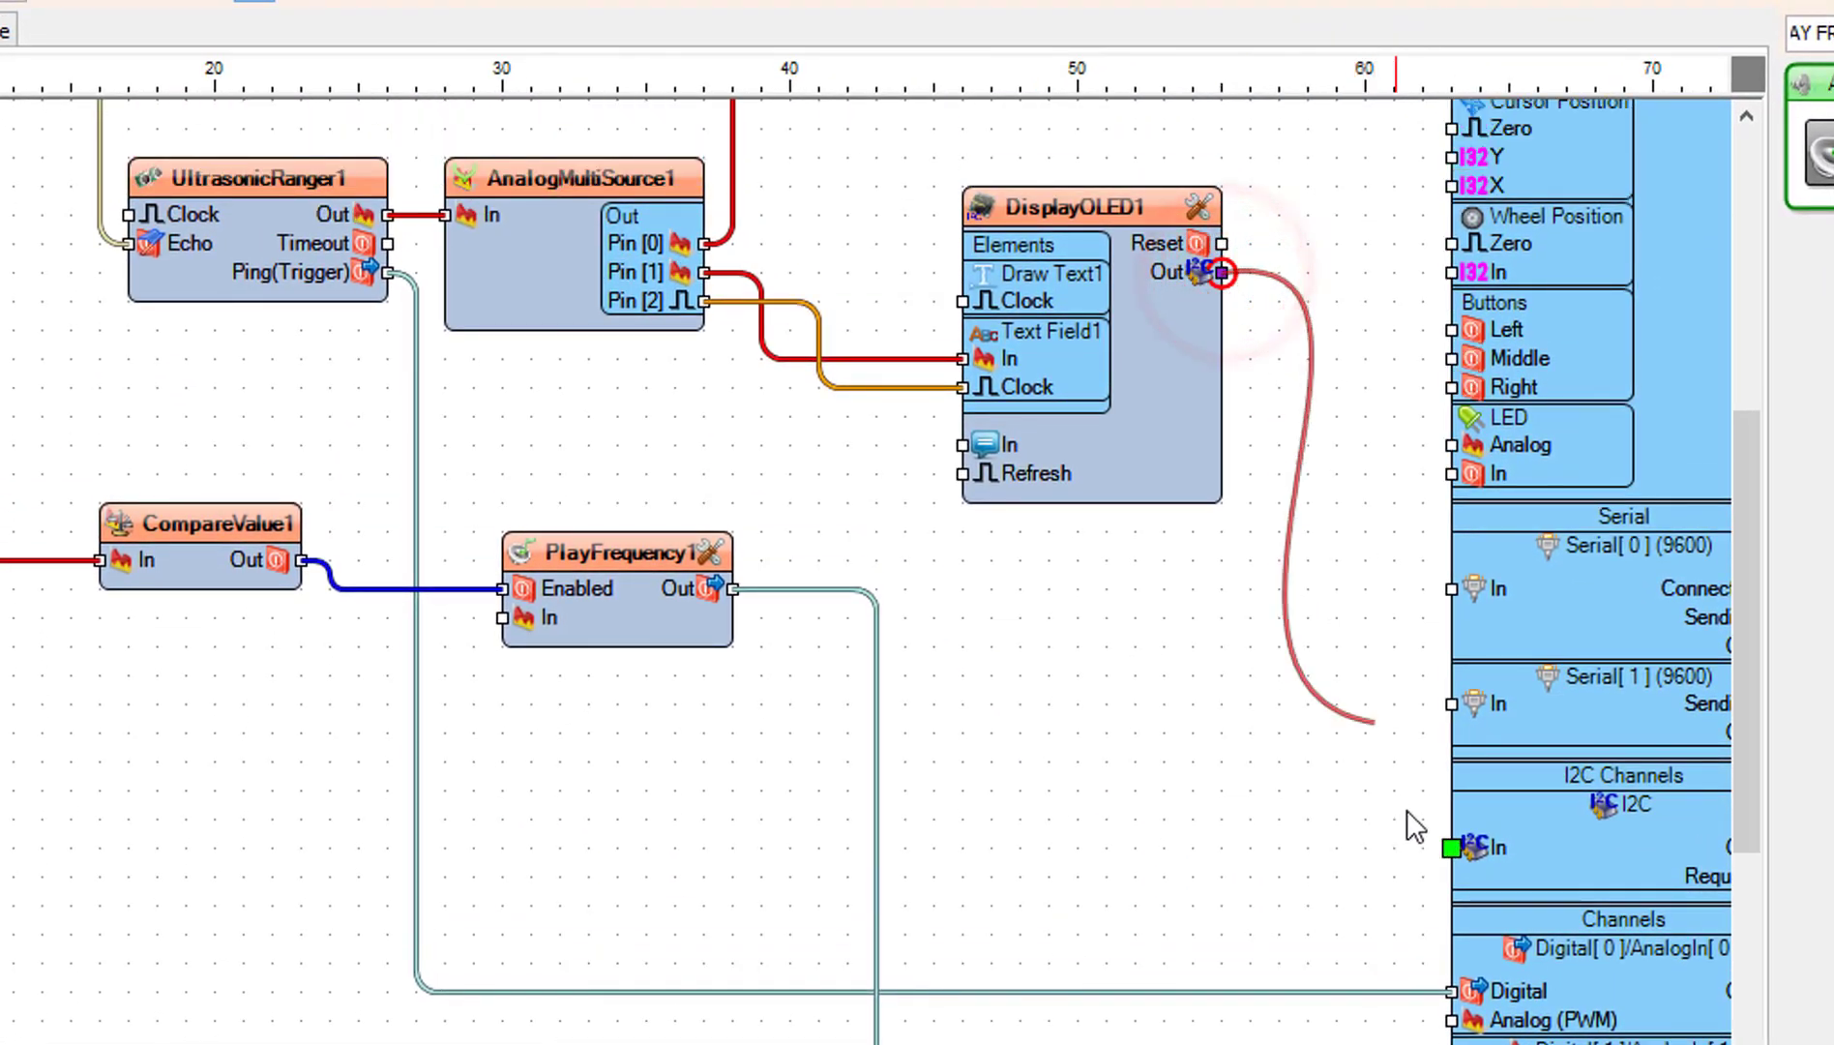
pyautogui.moveTo(1354, 558); pyautogui.dragTo(1452, 847)
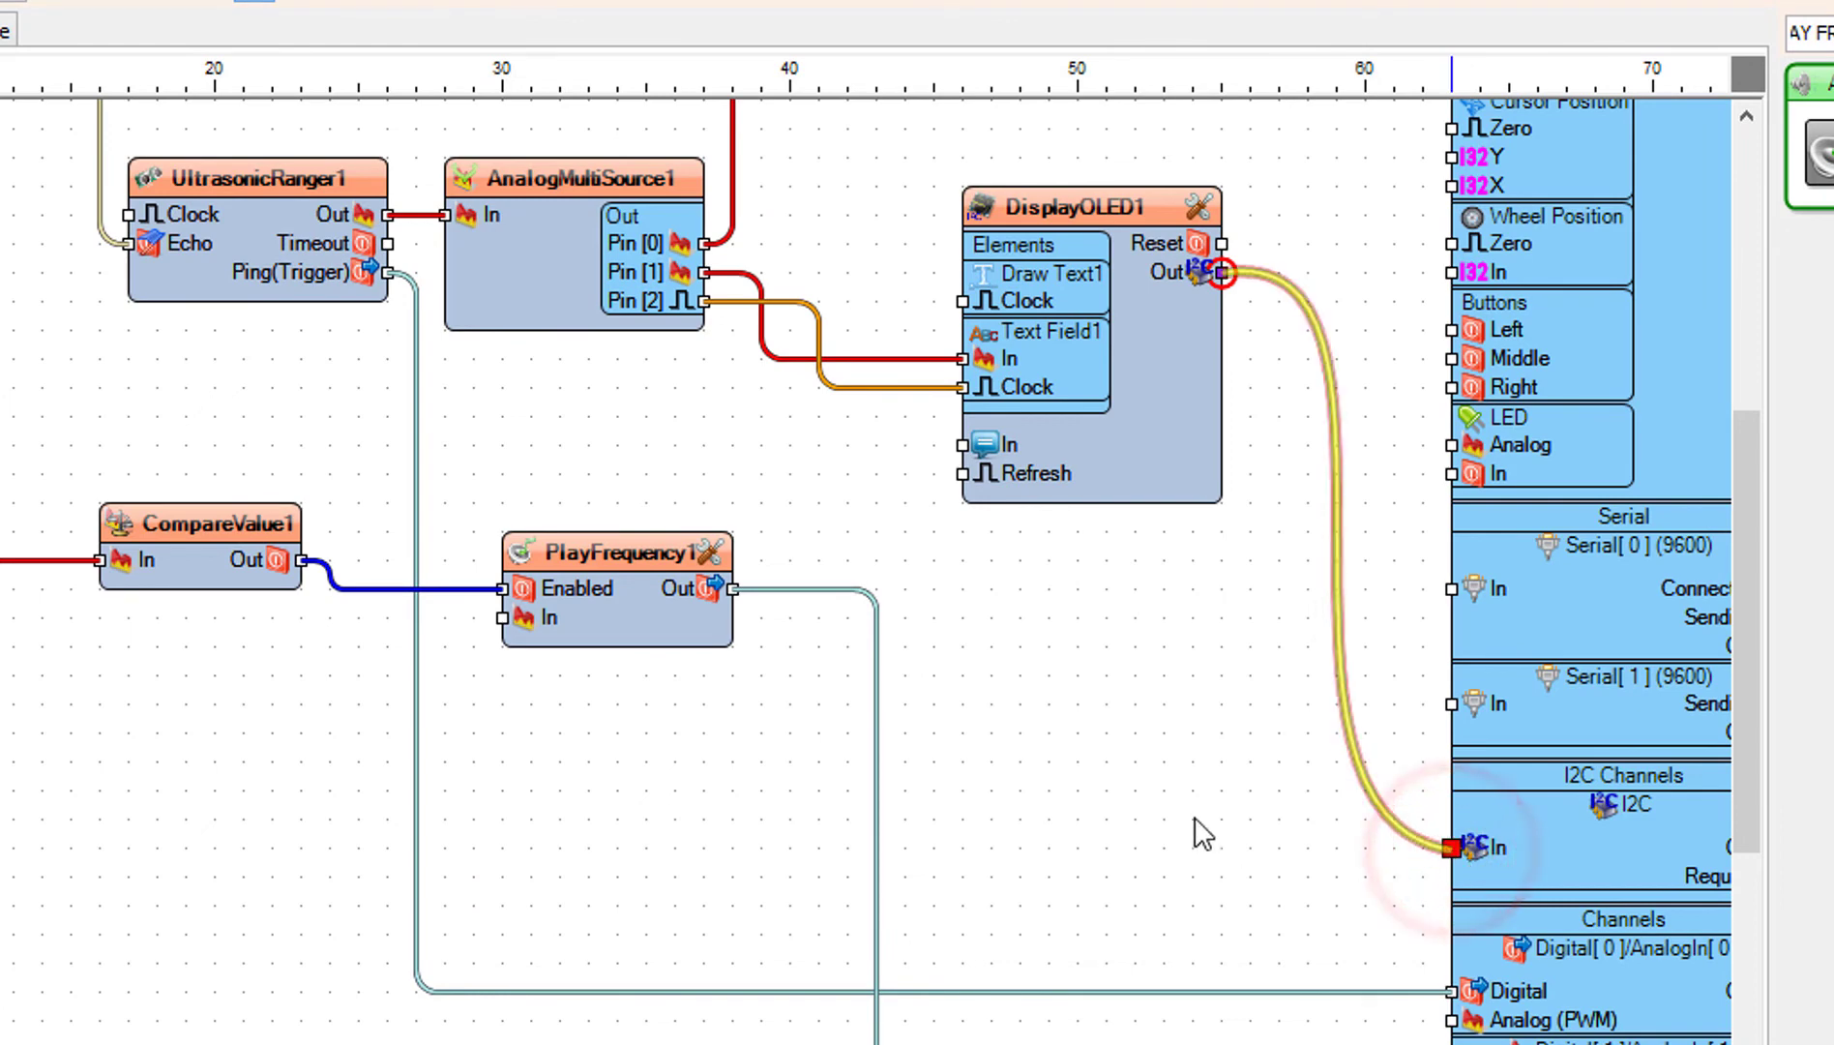
pyautogui.scroll(2, 1200, 835)
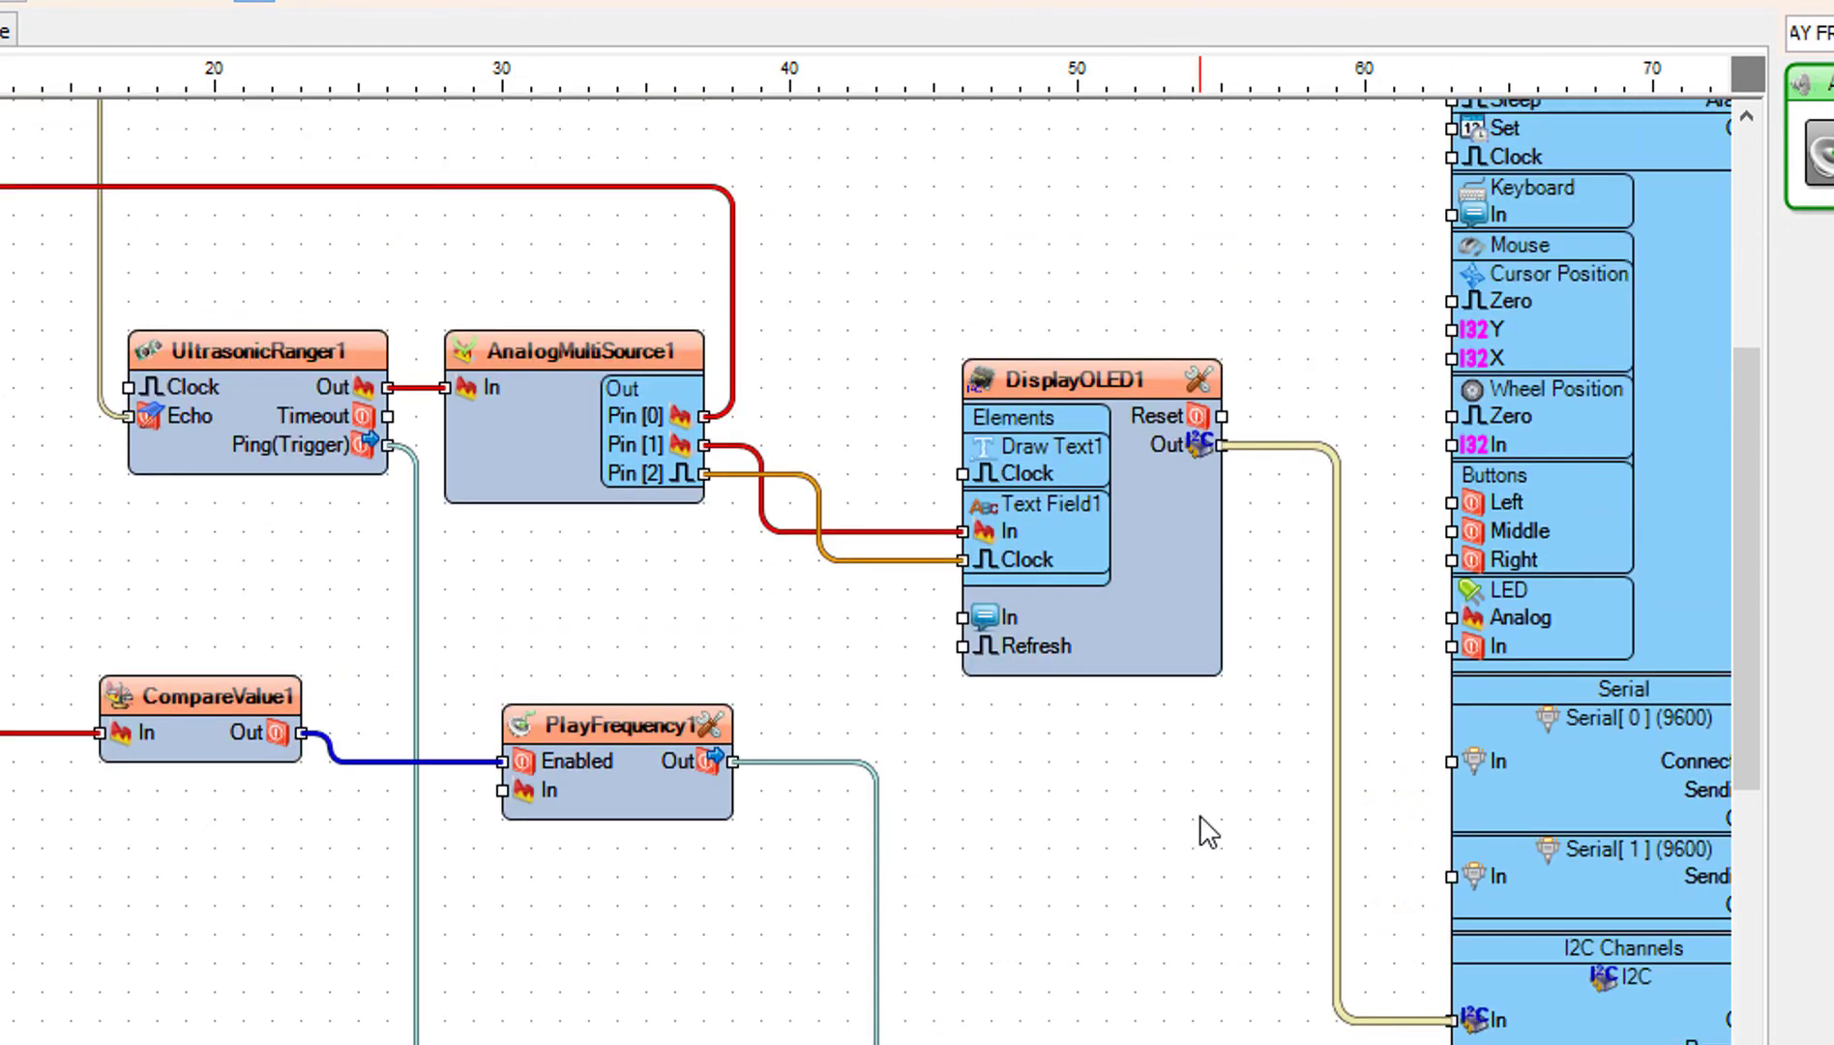
pyautogui.scroll(2, 1205, 833)
pyautogui.scroll(-3, 1200, 812)
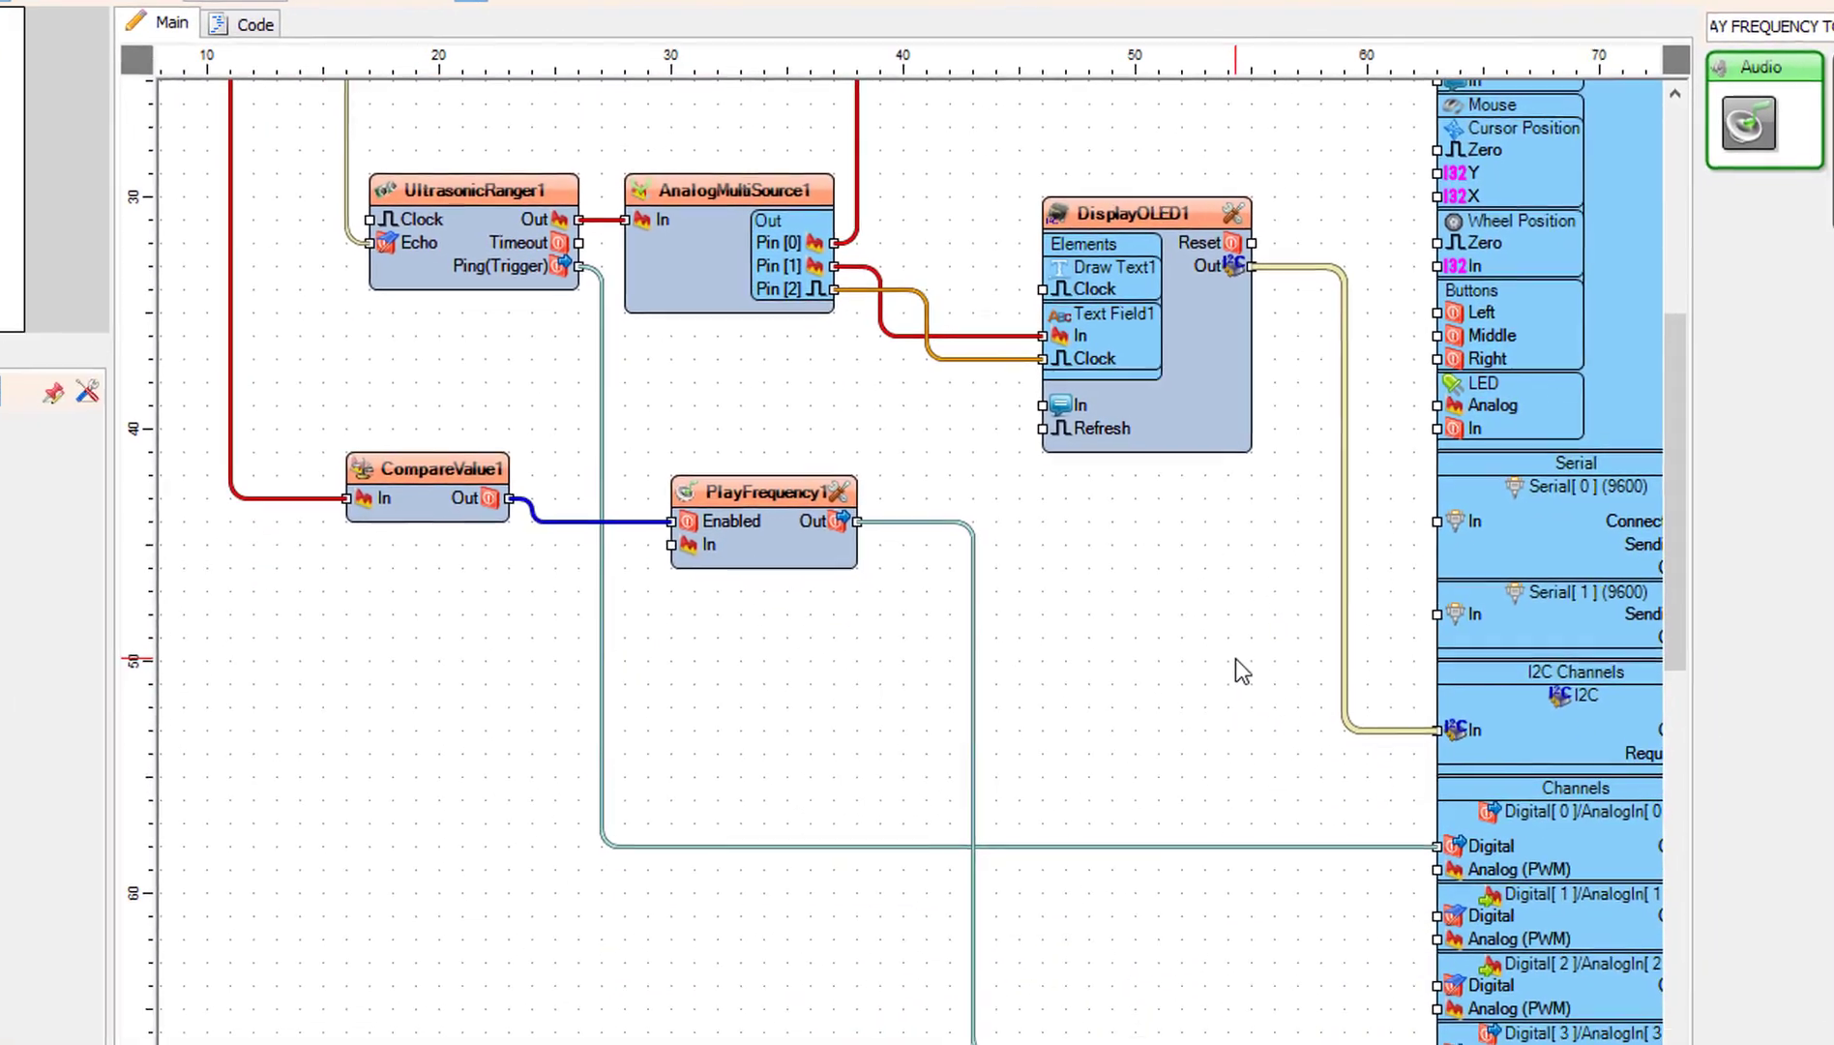
pyautogui.scroll(-2, 1235, 657)
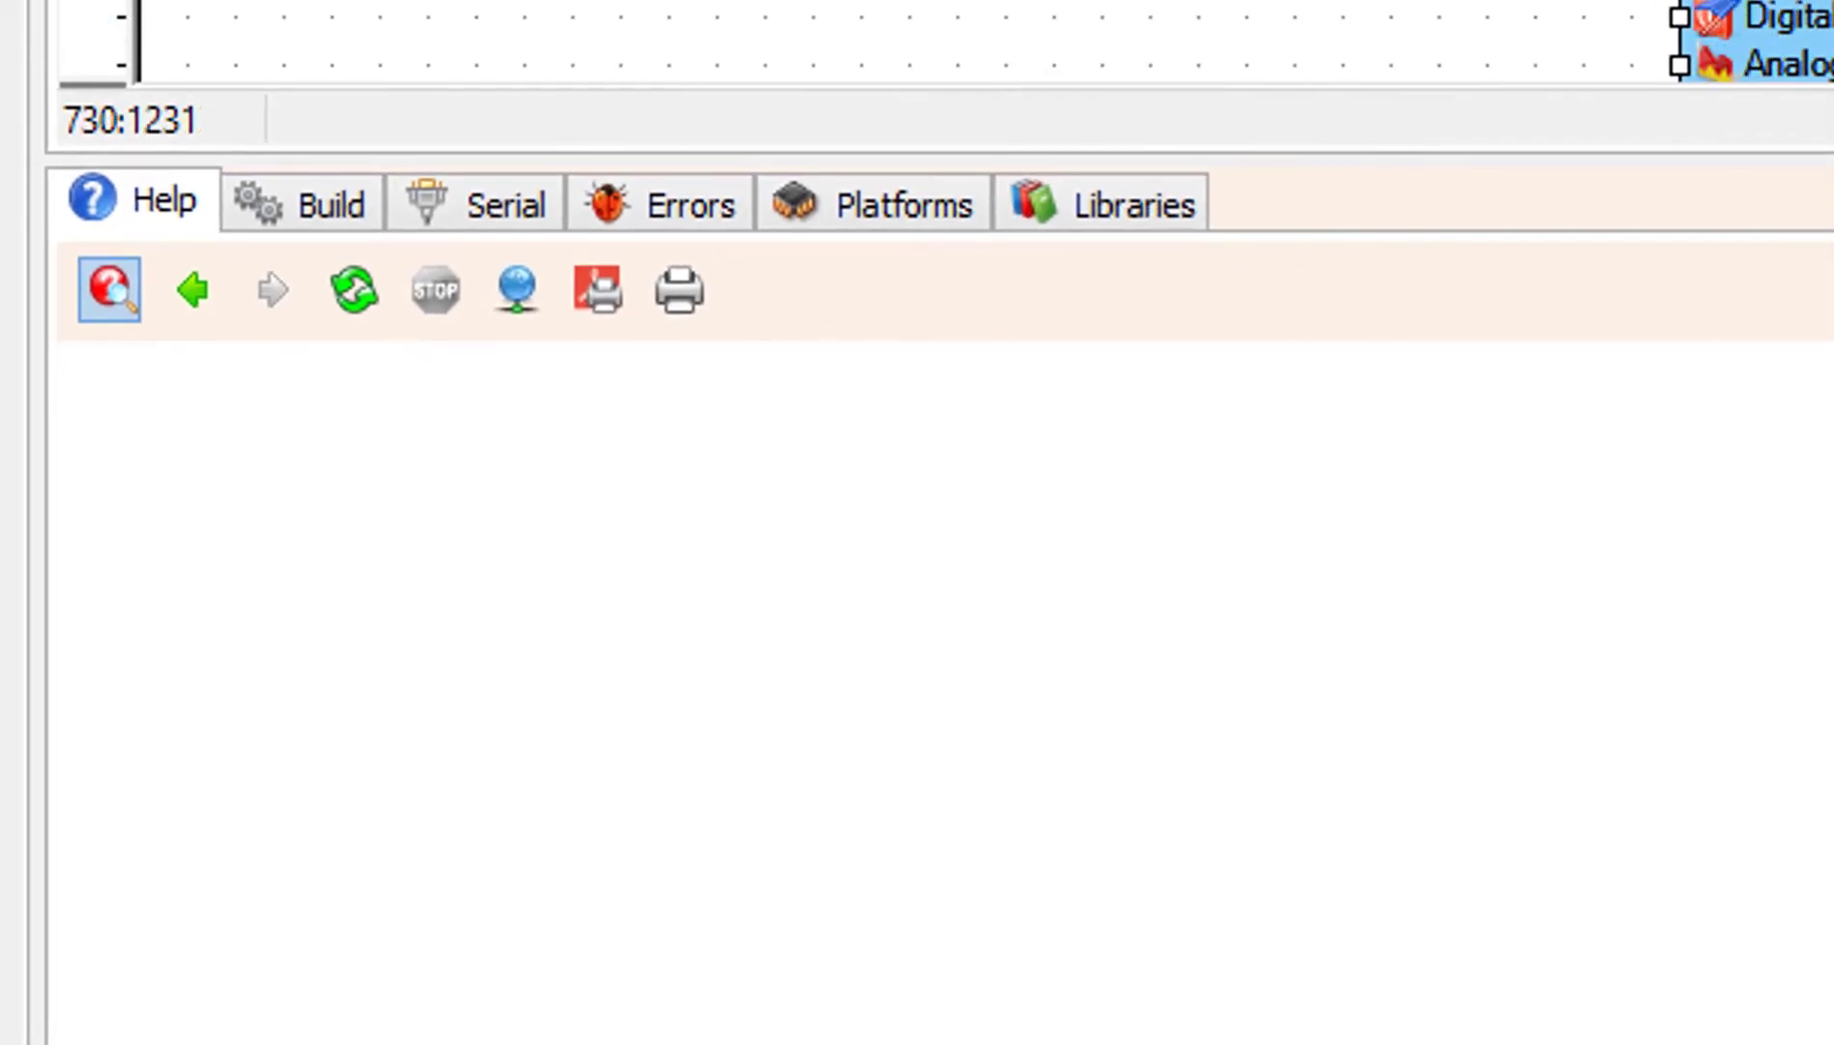
# Show the Build settings and select COM12 as the Seeeduino XIAO upload port.
pyautogui.click(330, 206)
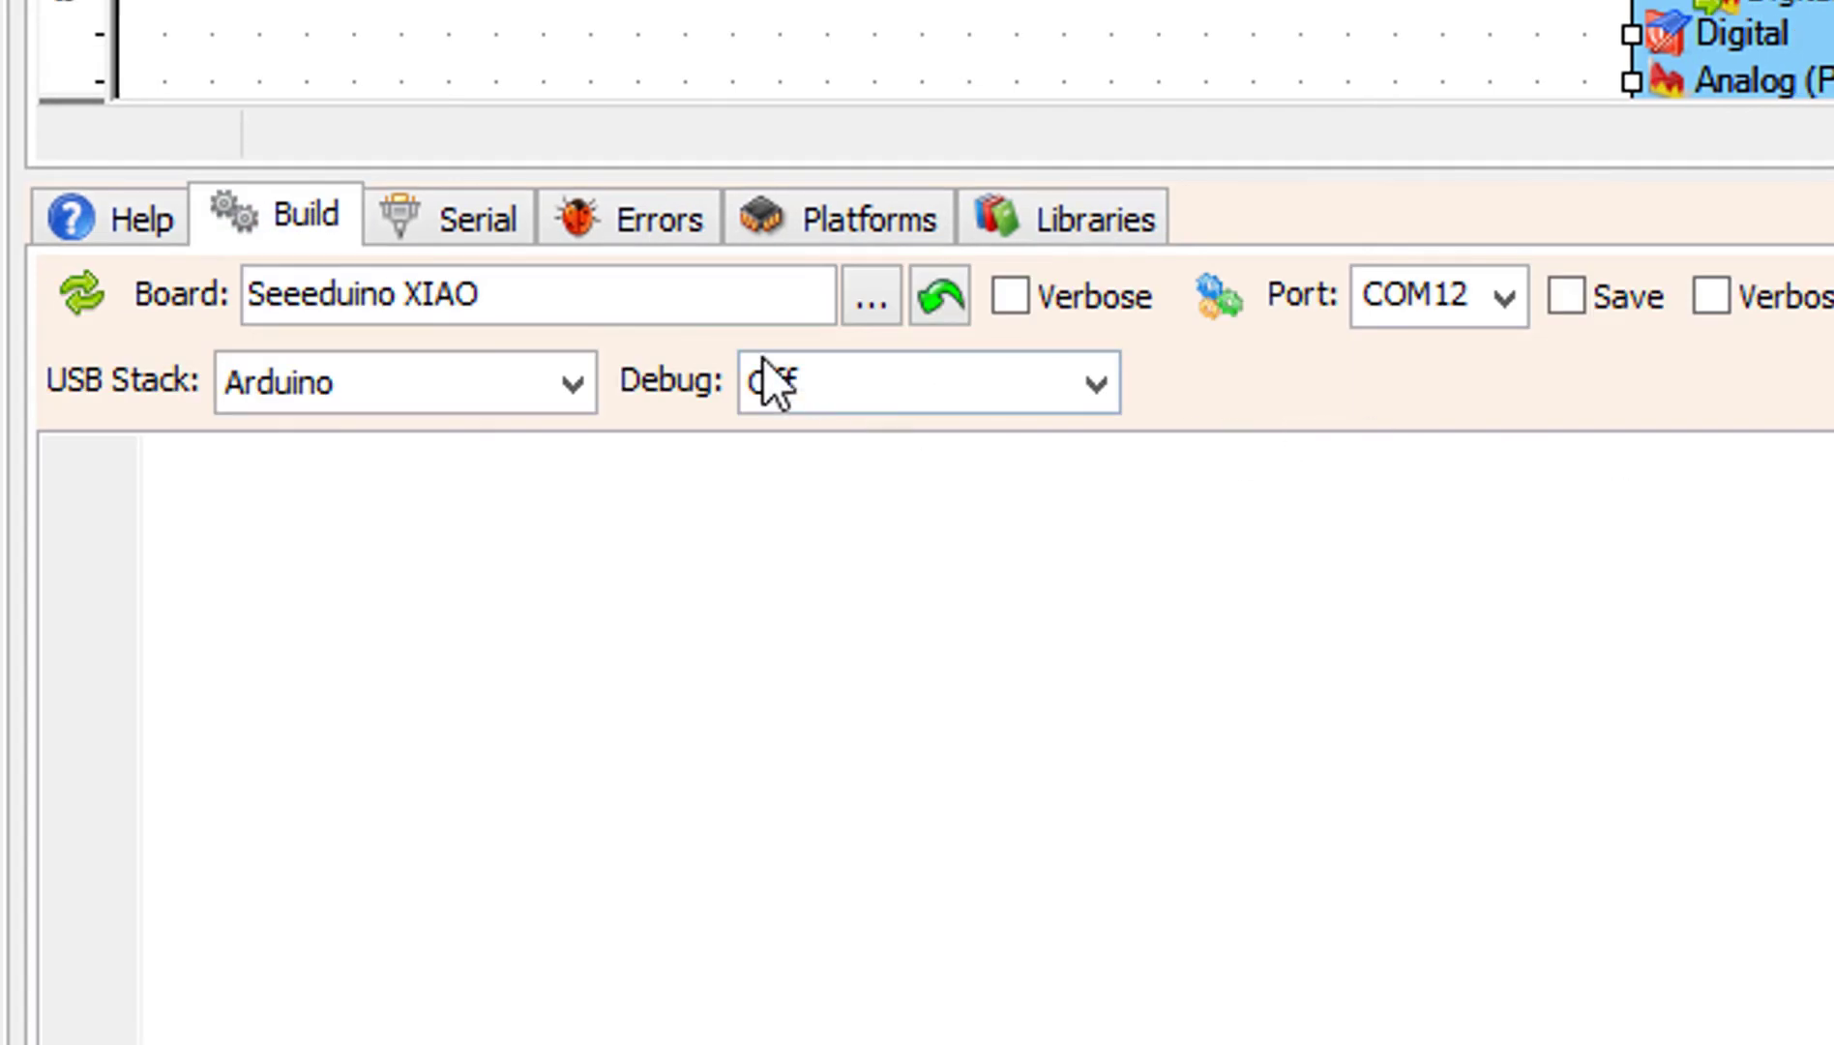
pyautogui.click(1440, 296)
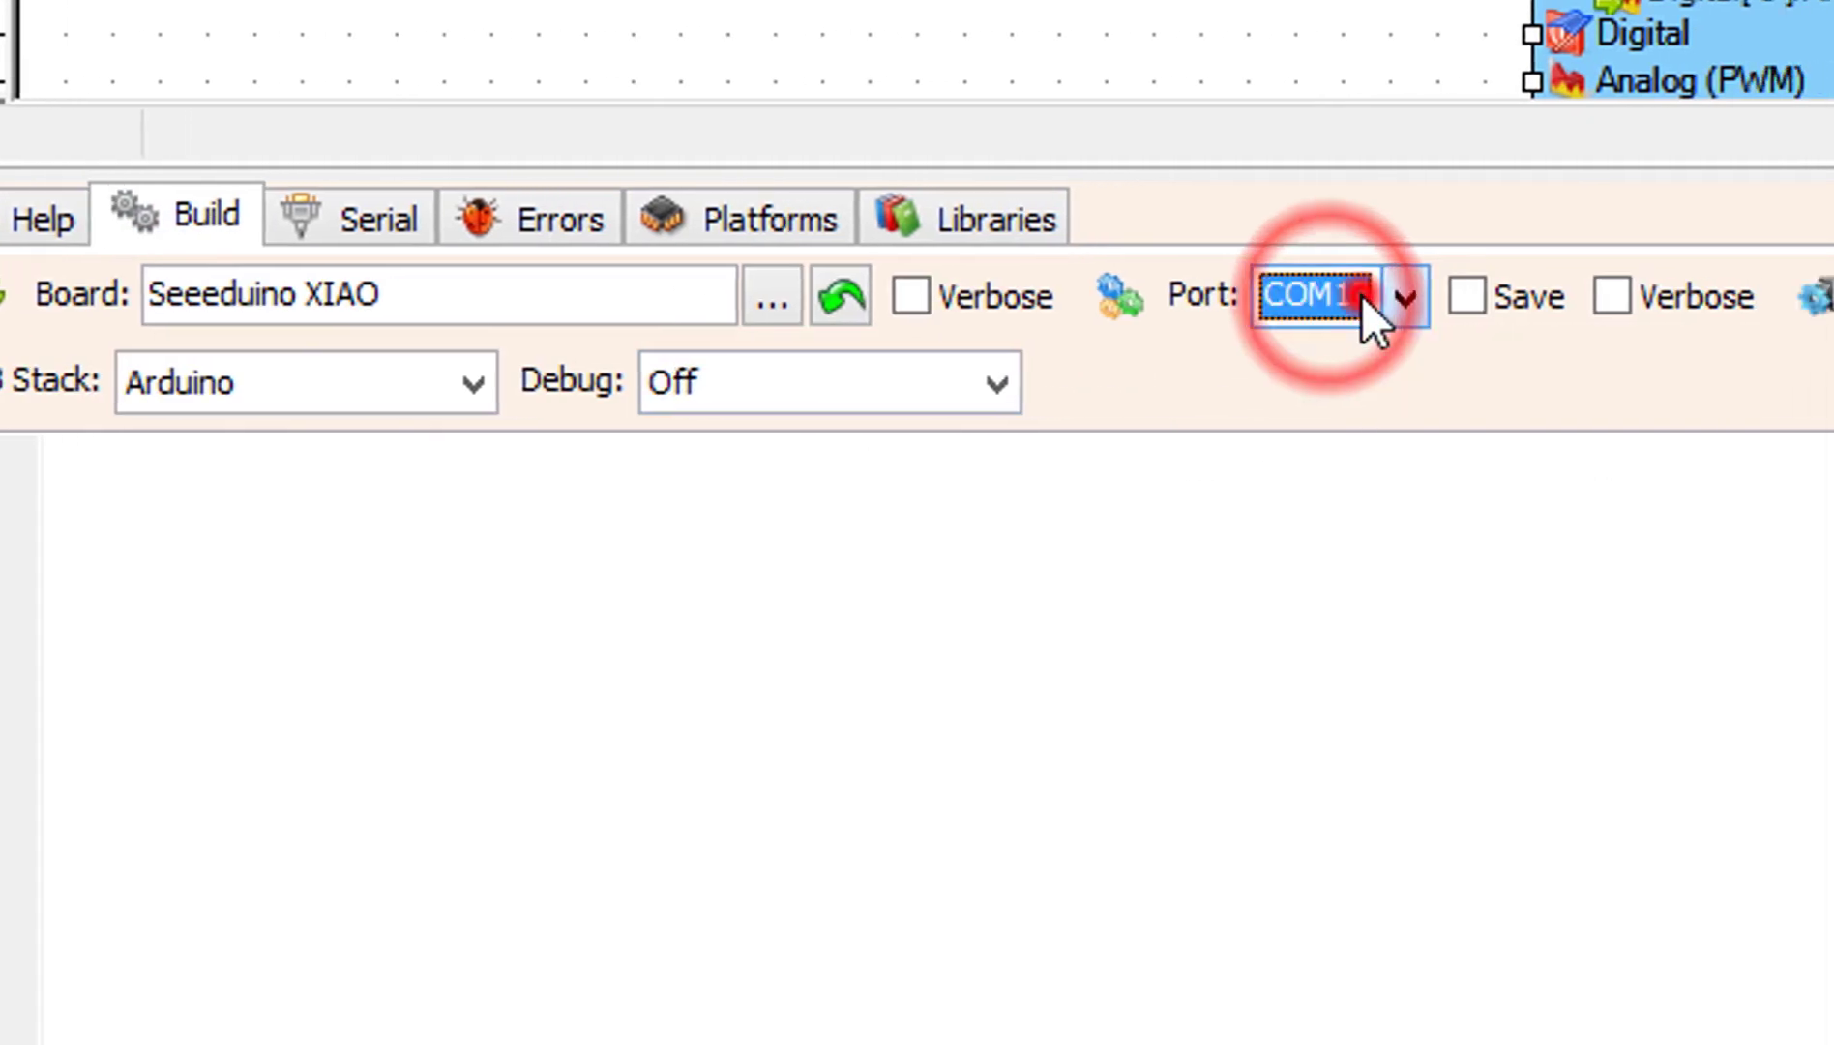